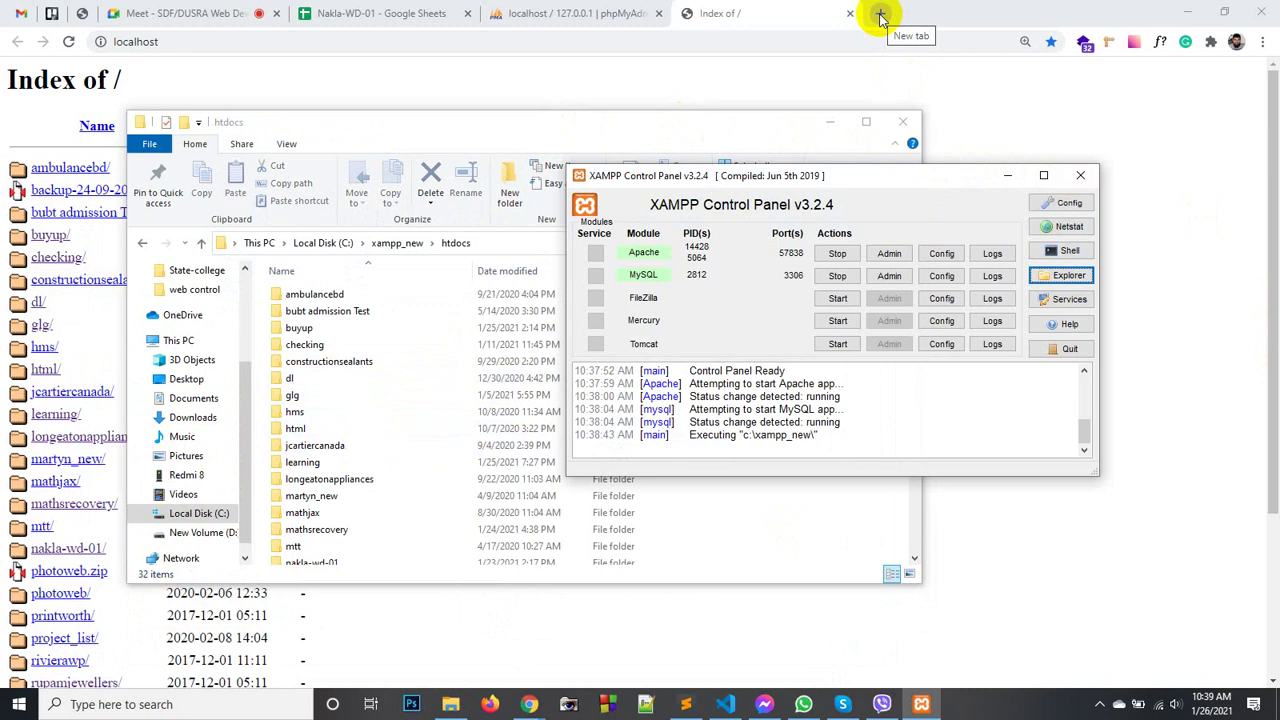
- Open a new browser tab alongside the running XAMPP setup
{"action": "left_click", "coordinate": [880, 15]}
- Search Google for 'wordpress download' and open the official WordPress.org download result
{"action": "left_click", "coordinate": [610, 42]}
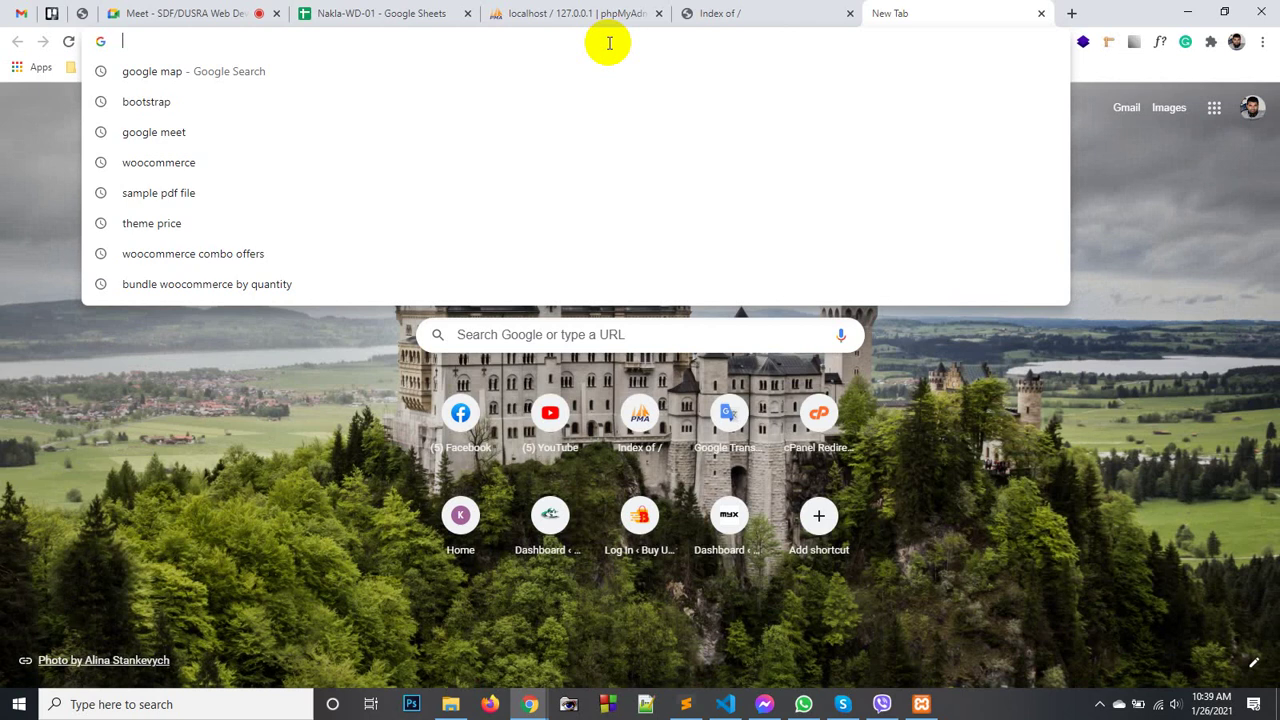
{"action": "left_click", "coordinate": [495, 335]}
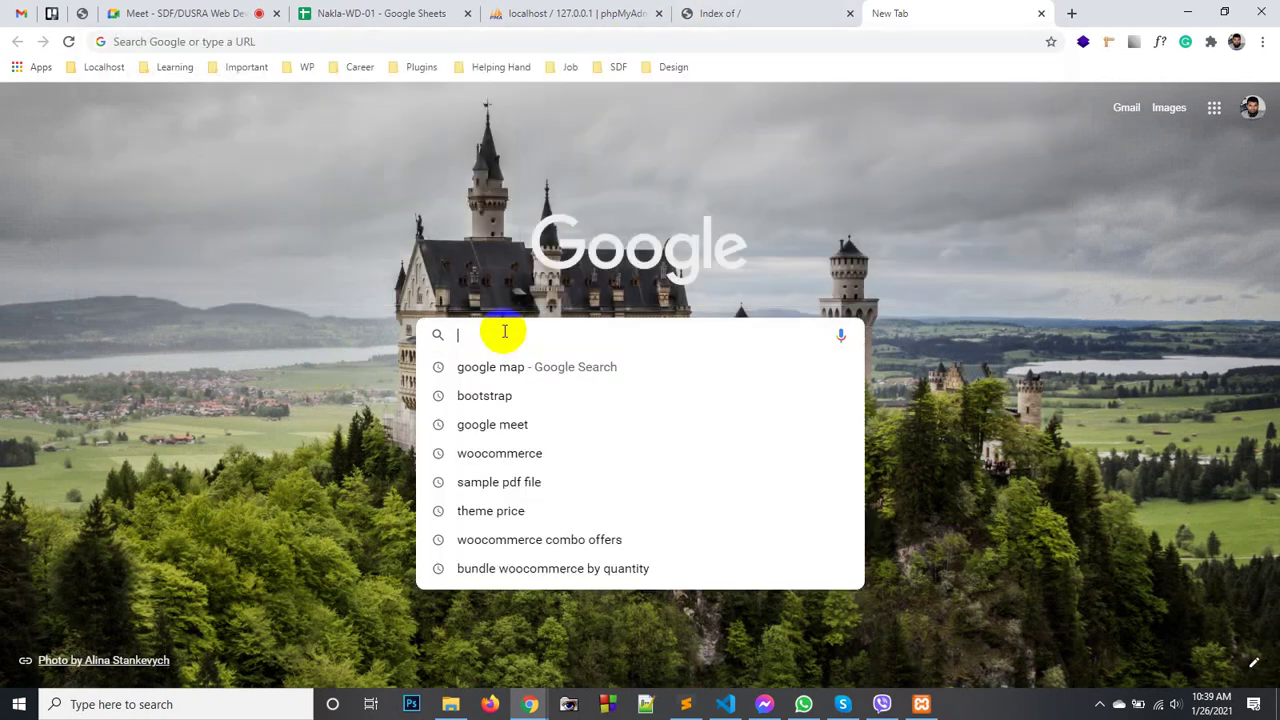
{"action": "type", "text": "wordpress"}
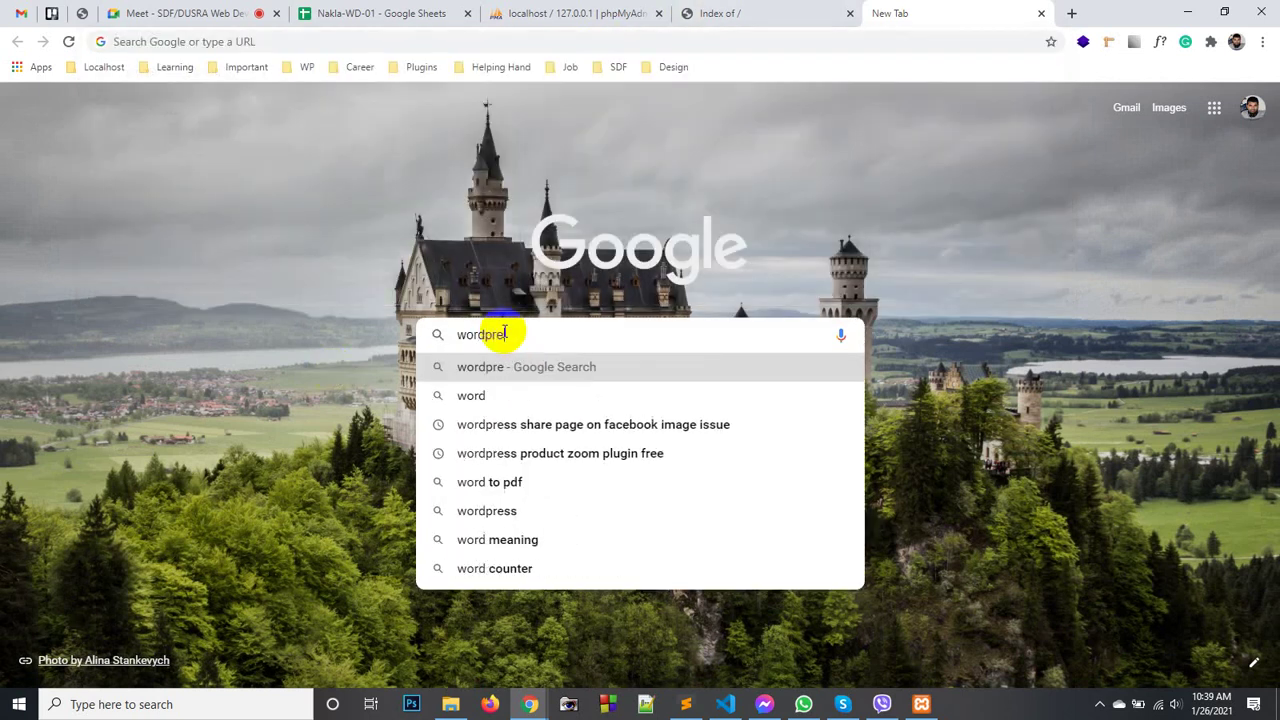
{"action": "key", "text": "Down"}
{"action": "key", "text": "Down"}
{"action": "key", "text": "Down"}
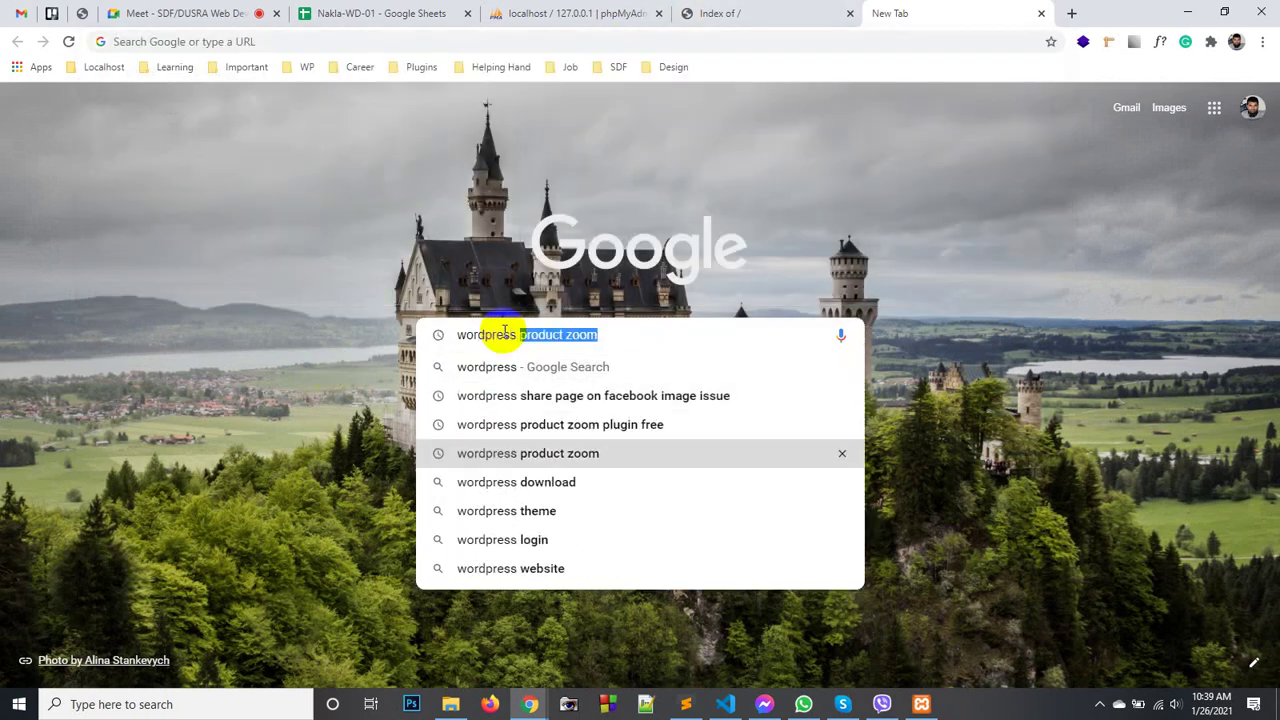
{"action": "key", "text": "Down"}
{"action": "key", "text": "Return"}
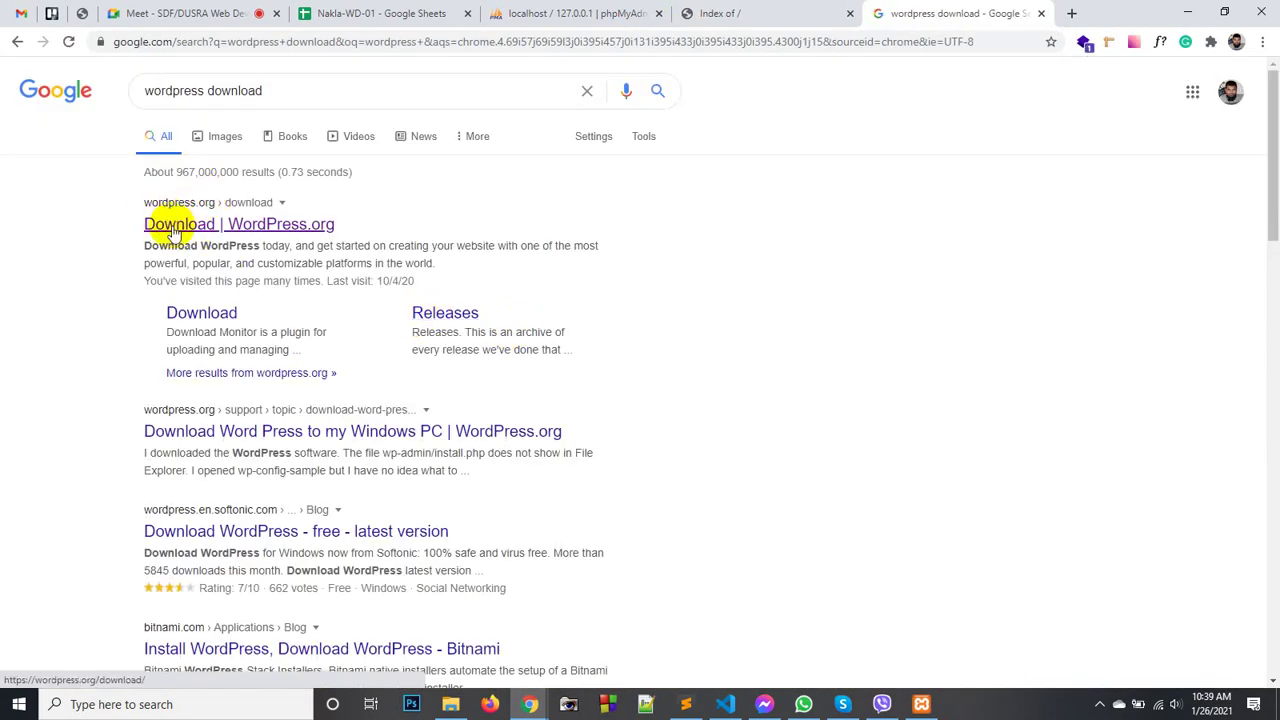
{"action": "left_click", "coordinate": [176, 230]}
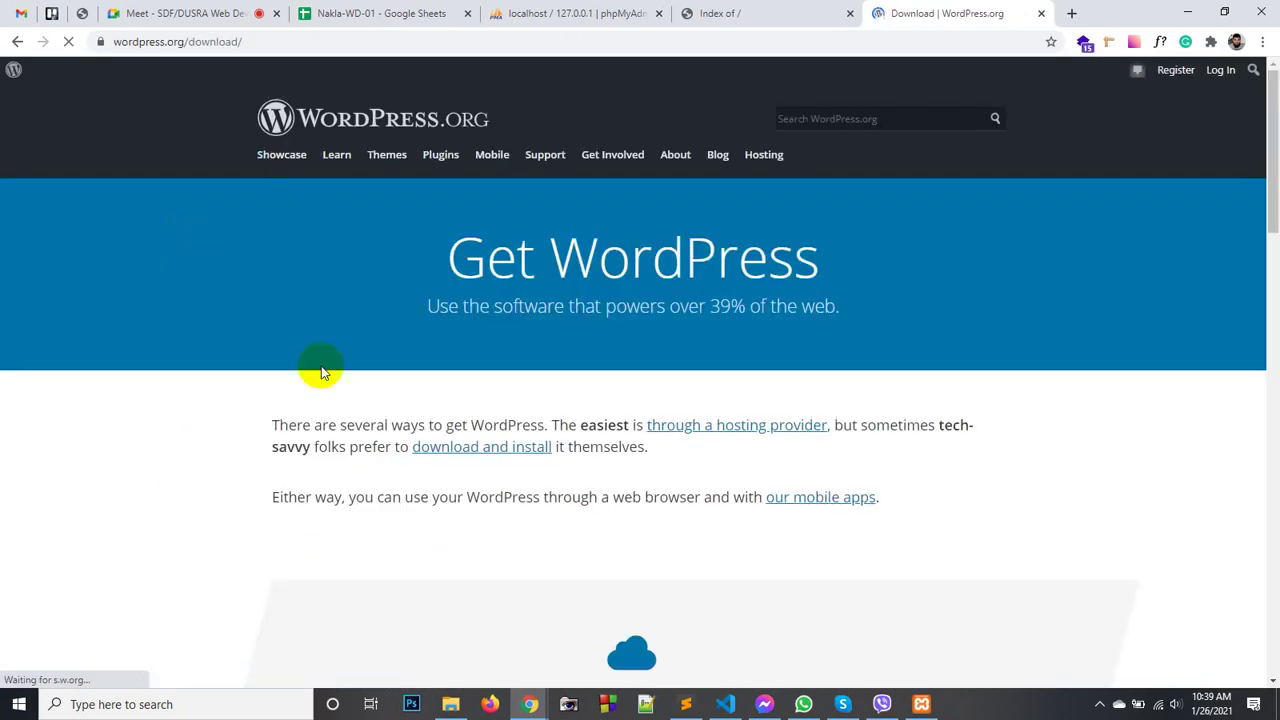
- Scroll the WordPress.org download page to bring the Download WordPress 5.6 button into view
{"action": "scroll", "coordinate": [557, 414], "scroll_direction": "down", "scroll_amount": 3}
{"action": "scroll", "coordinate": [624, 400], "scroll_direction": "up", "scroll_amount": 3}
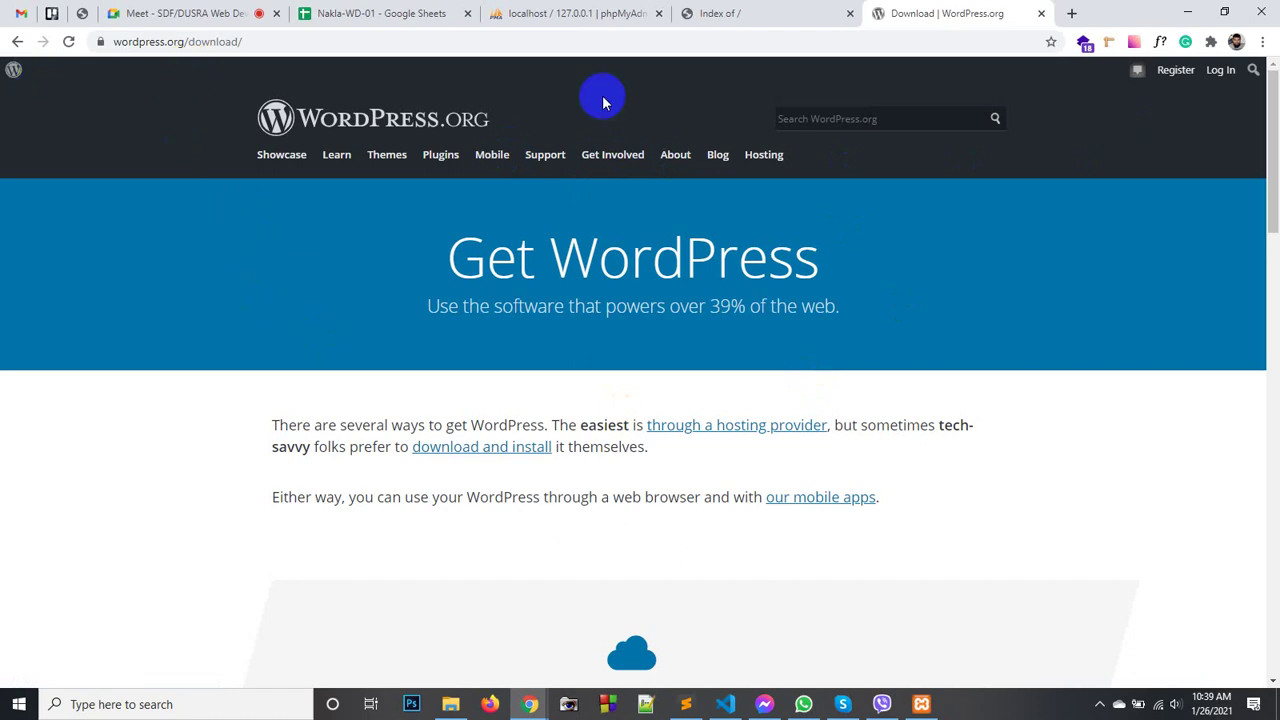
{"action": "left_click", "coordinate": [1220, 72]}
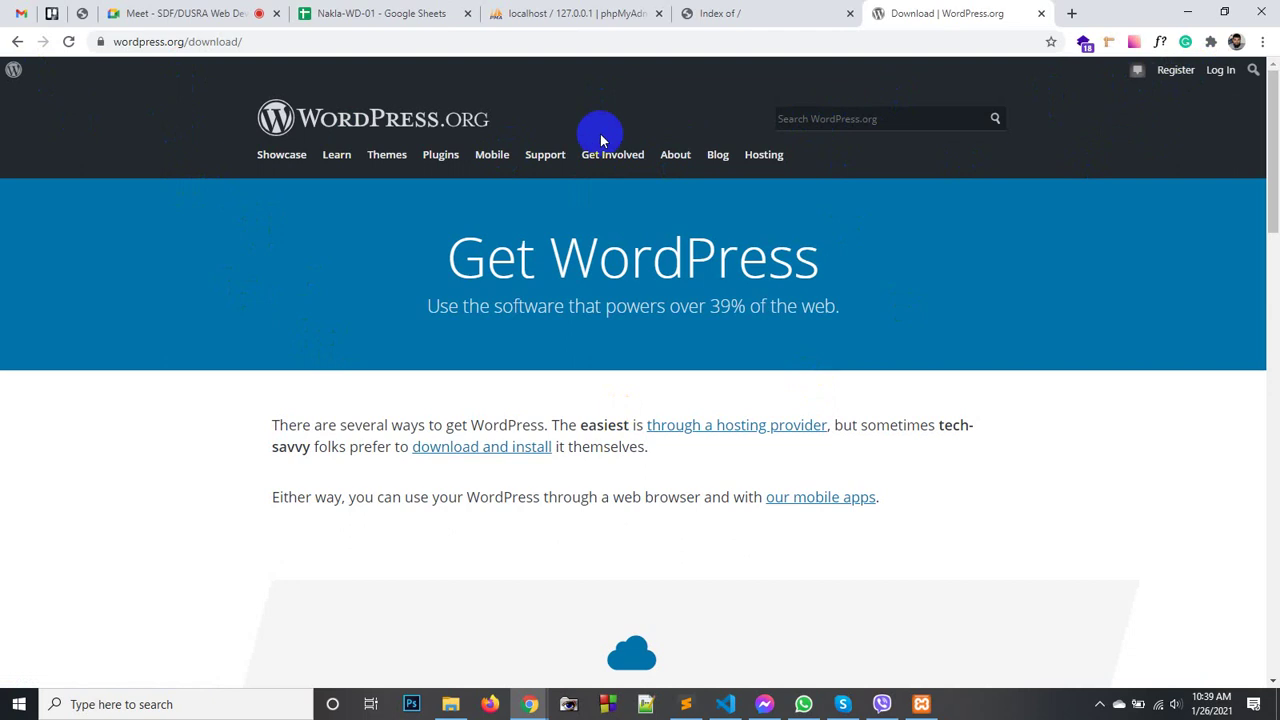
{"action": "left_click", "coordinate": [444, 160]}
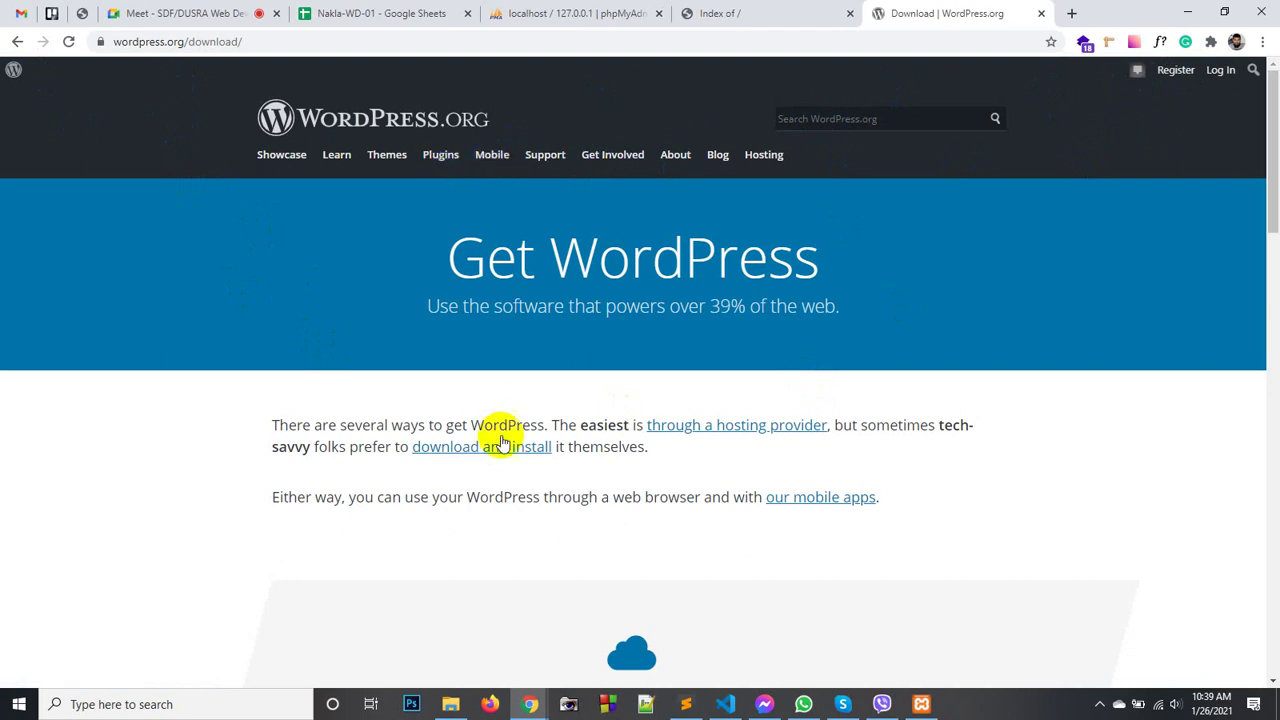
{"action": "scroll", "coordinate": [704, 438], "scroll_direction": "down", "scroll_amount": 11}
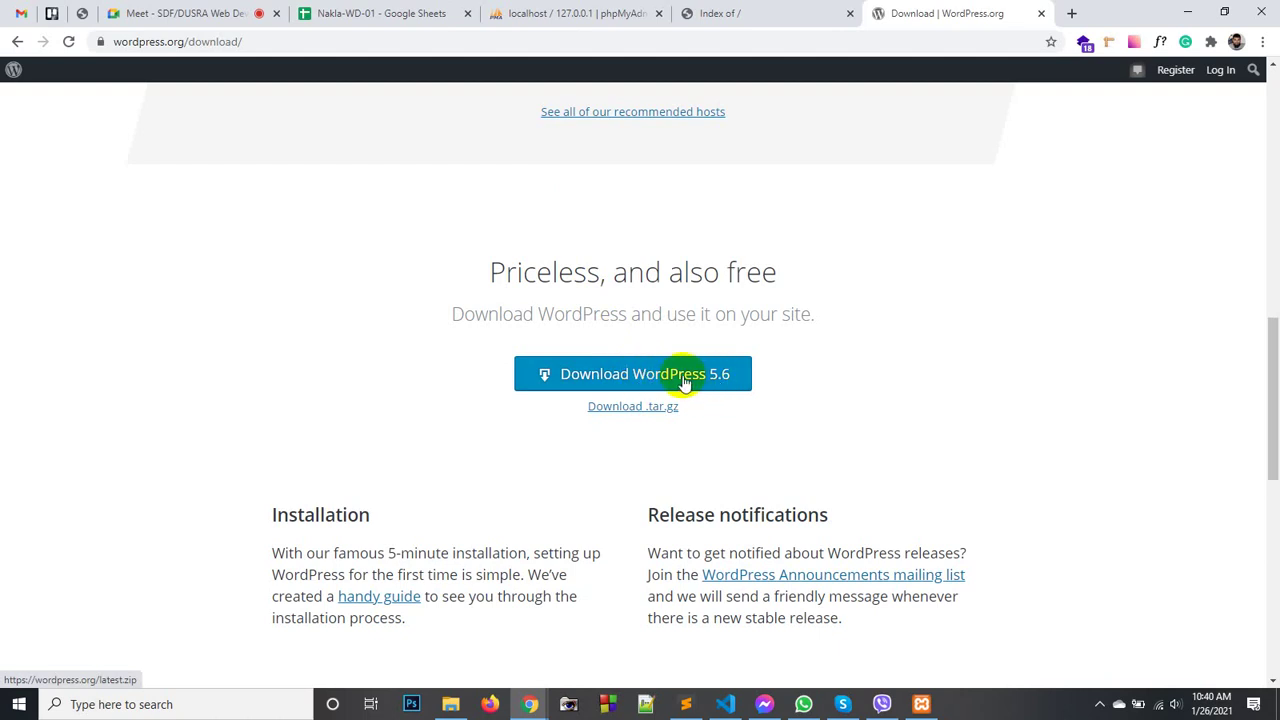
- Download wordpress-5.6.zip, close the thank-you popup, and show the file in its folder
{"action": "left_click", "coordinate": [651, 372]}
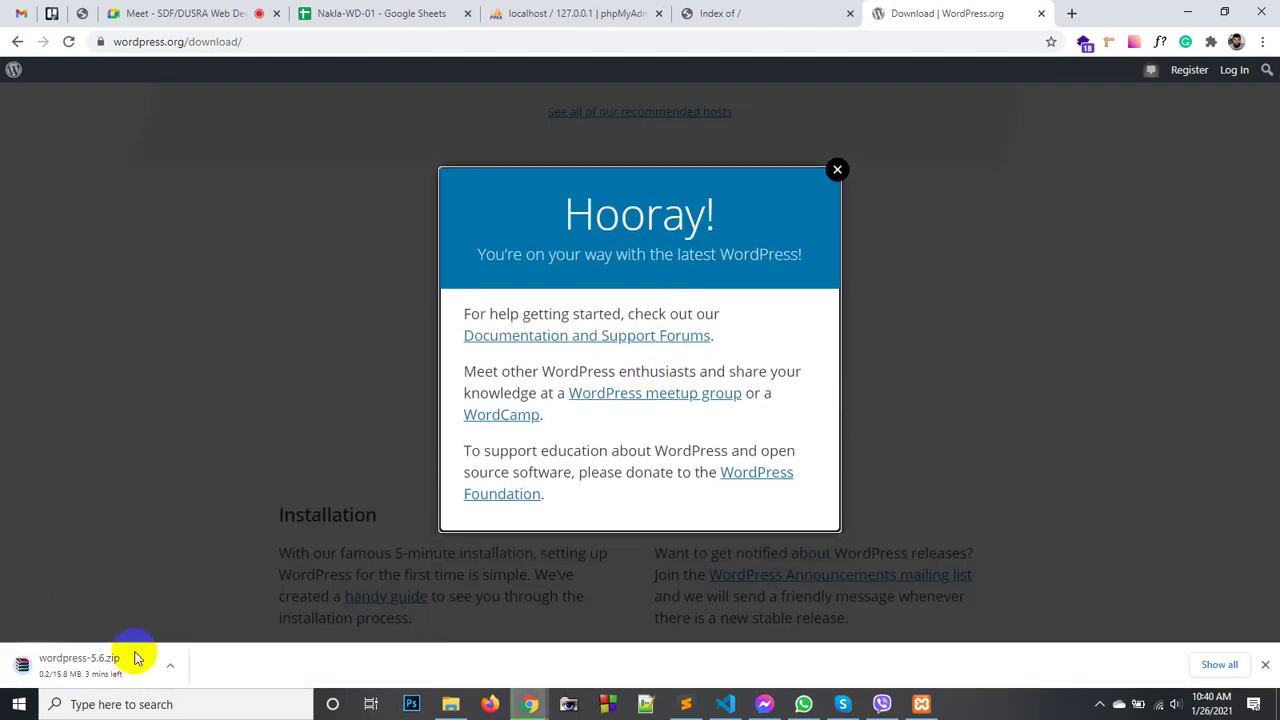
{"action": "left_click", "coordinate": [838, 170]}
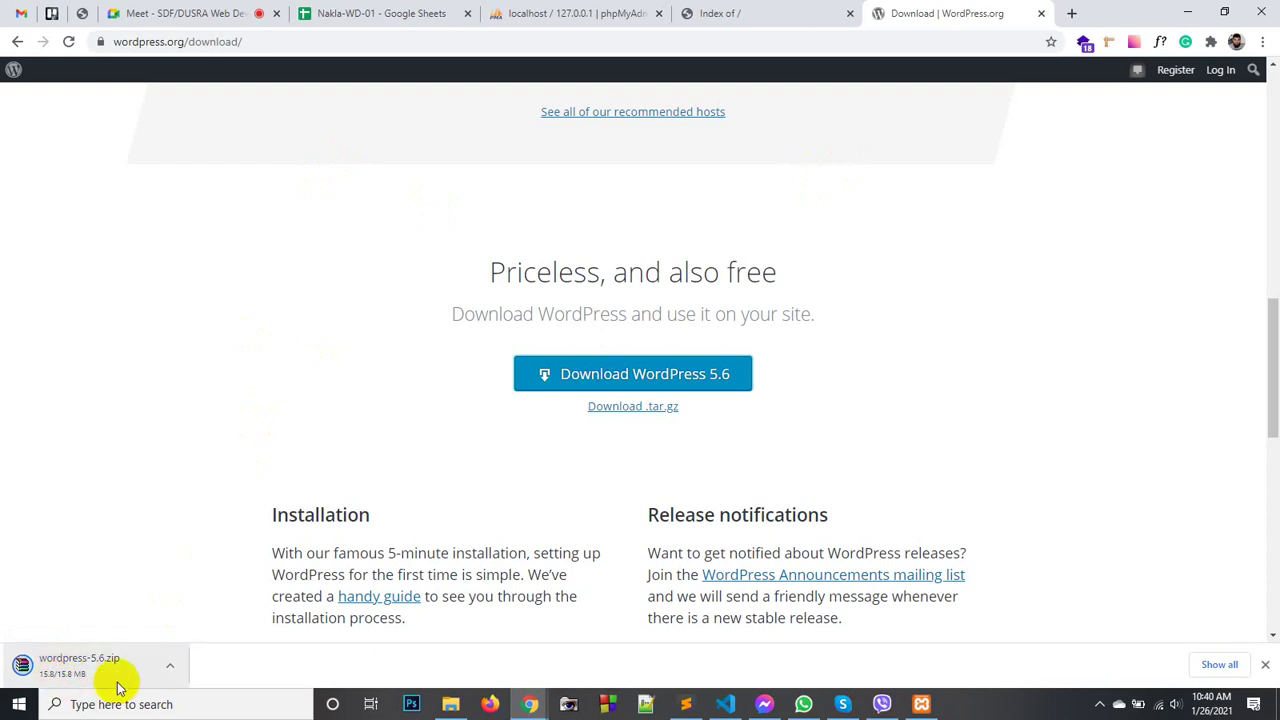
{"action": "left_click", "coordinate": [172, 666]}
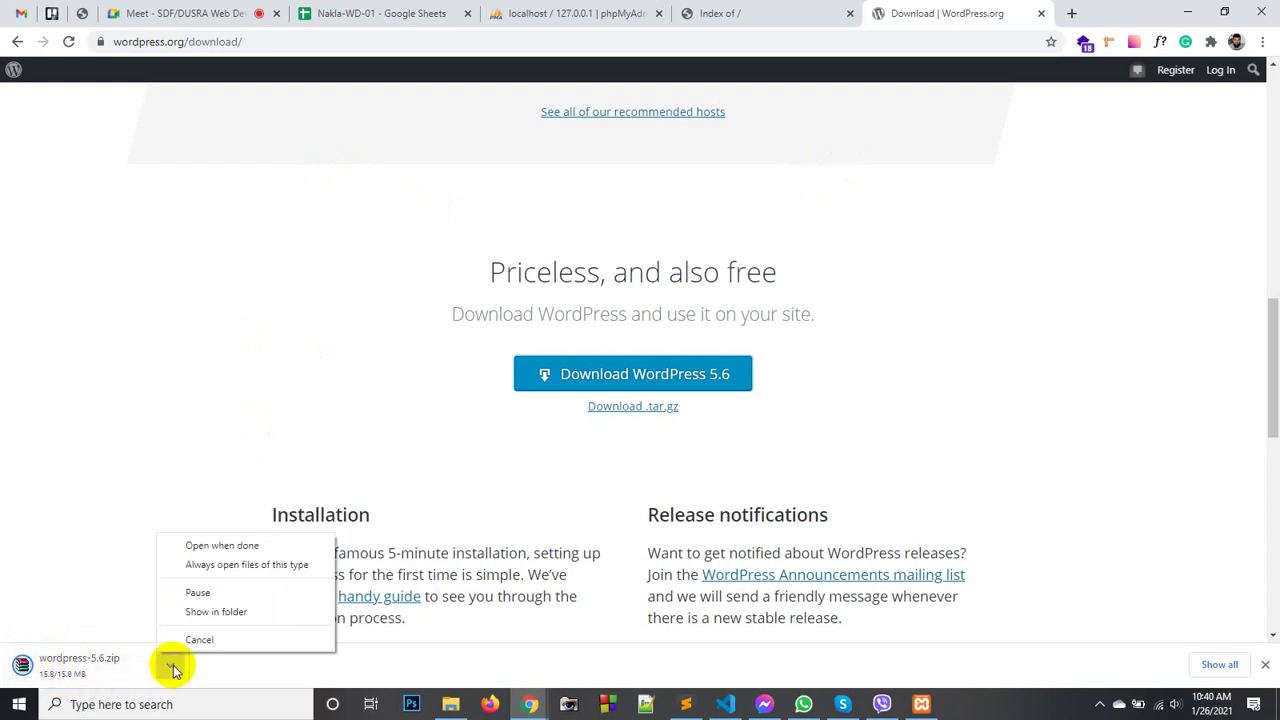
{"action": "left_click", "coordinate": [206, 614]}
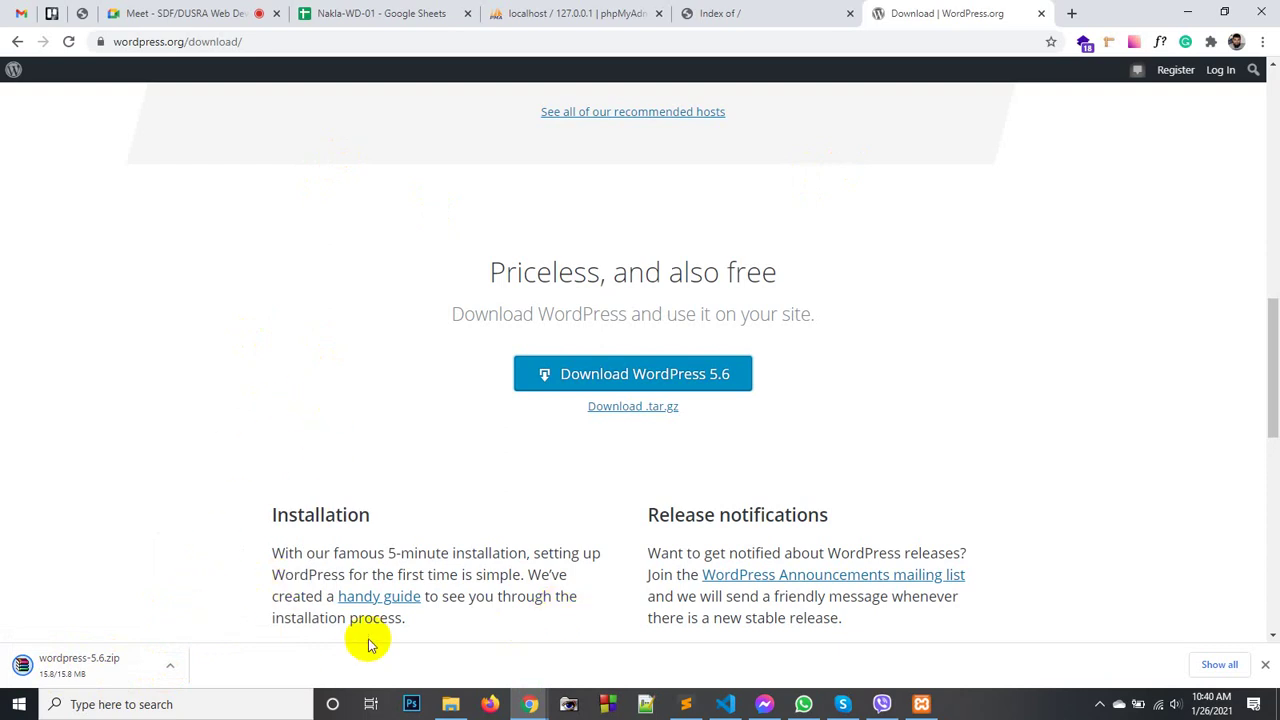
- Delete the old wordpress-5.6 (1).zip from the htdocs folder
{"action": "scroll", "coordinate": [395, 472], "scroll_direction": "down", "scroll_amount": 3}
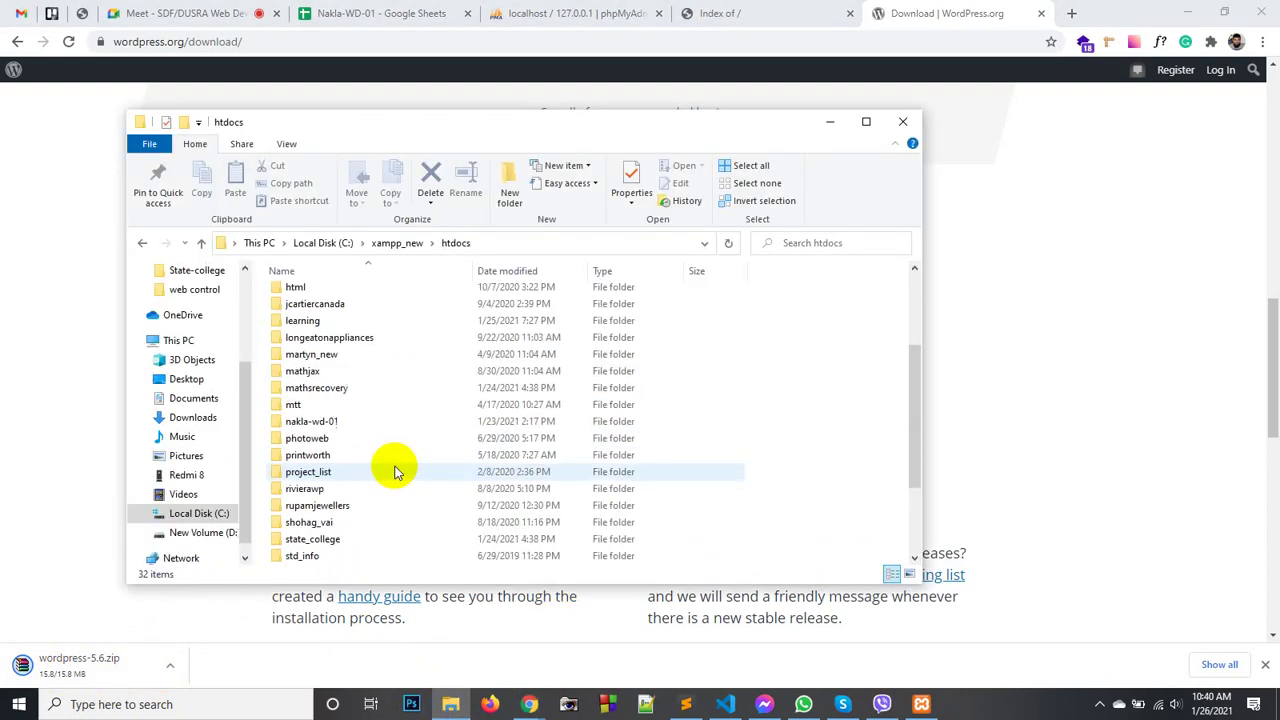
{"action": "scroll", "coordinate": [395, 472], "scroll_direction": "down", "scroll_amount": 3}
{"action": "left_click", "coordinate": [360, 556]}
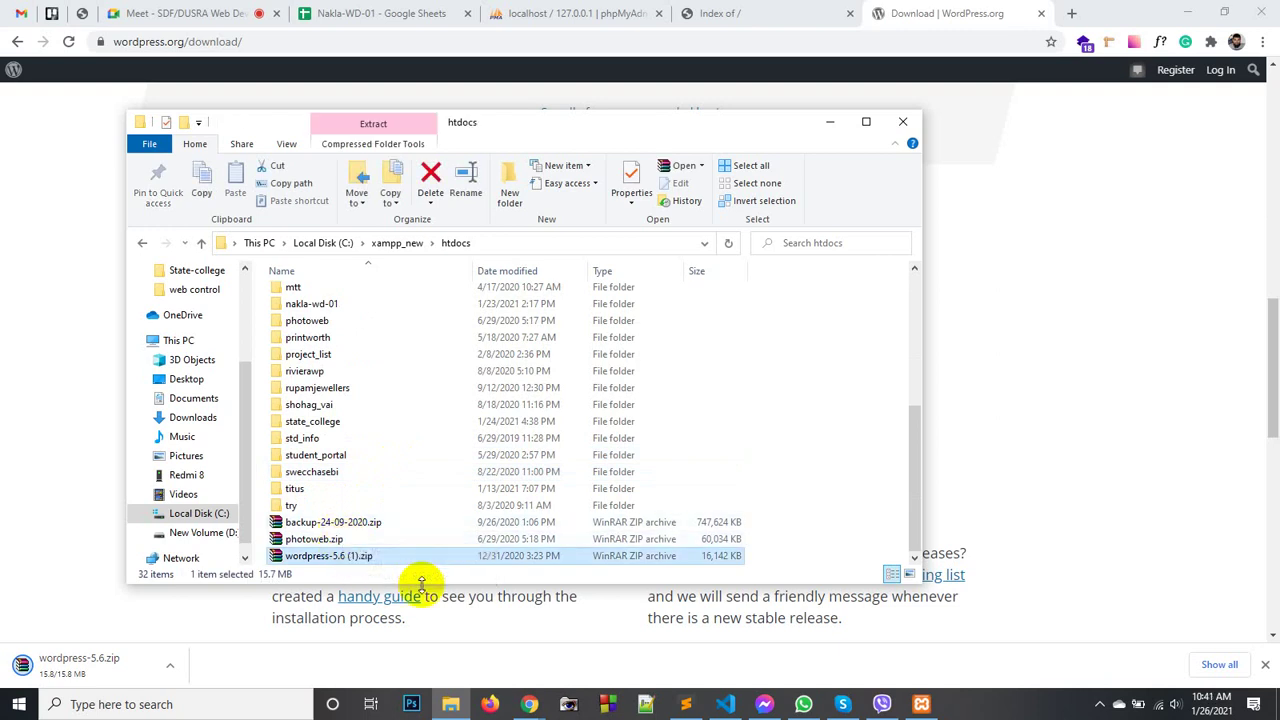
{"action": "key", "text": "Delete"}
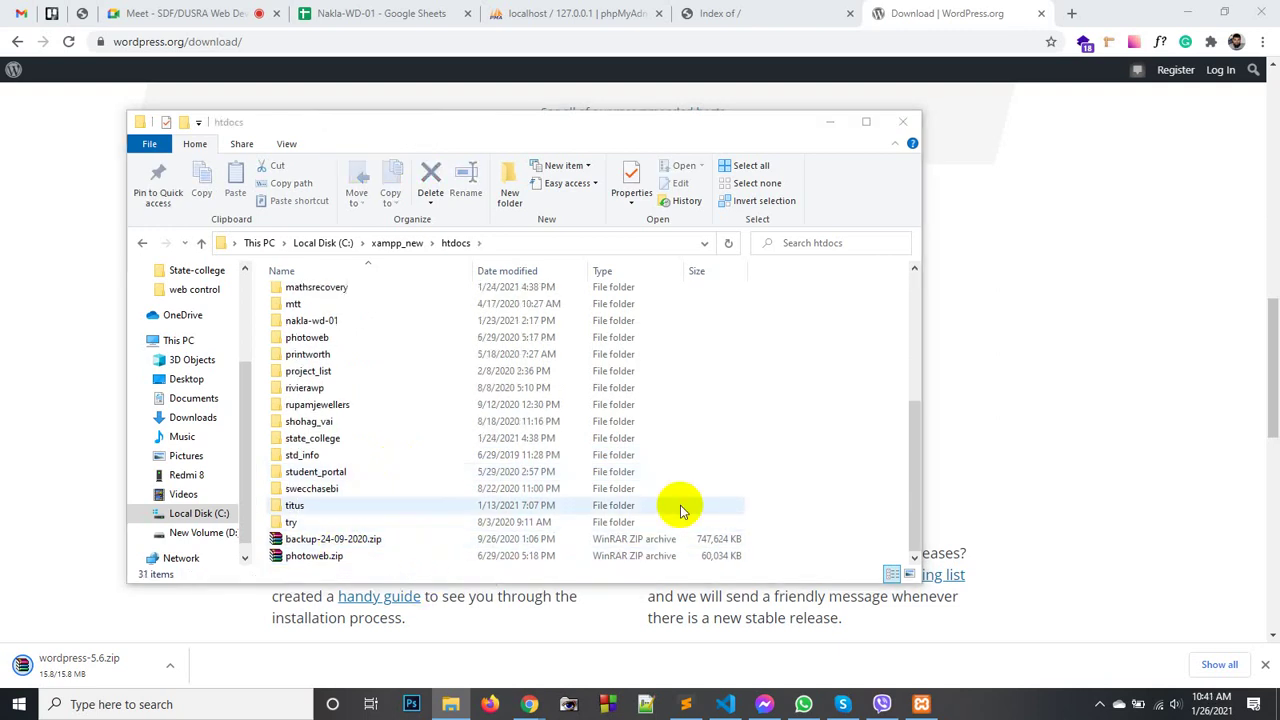
- Locate the downloaded wordpress-5.6.zip and open Chrome's full Downloads list
{"action": "left_click", "coordinate": [341, 664]}
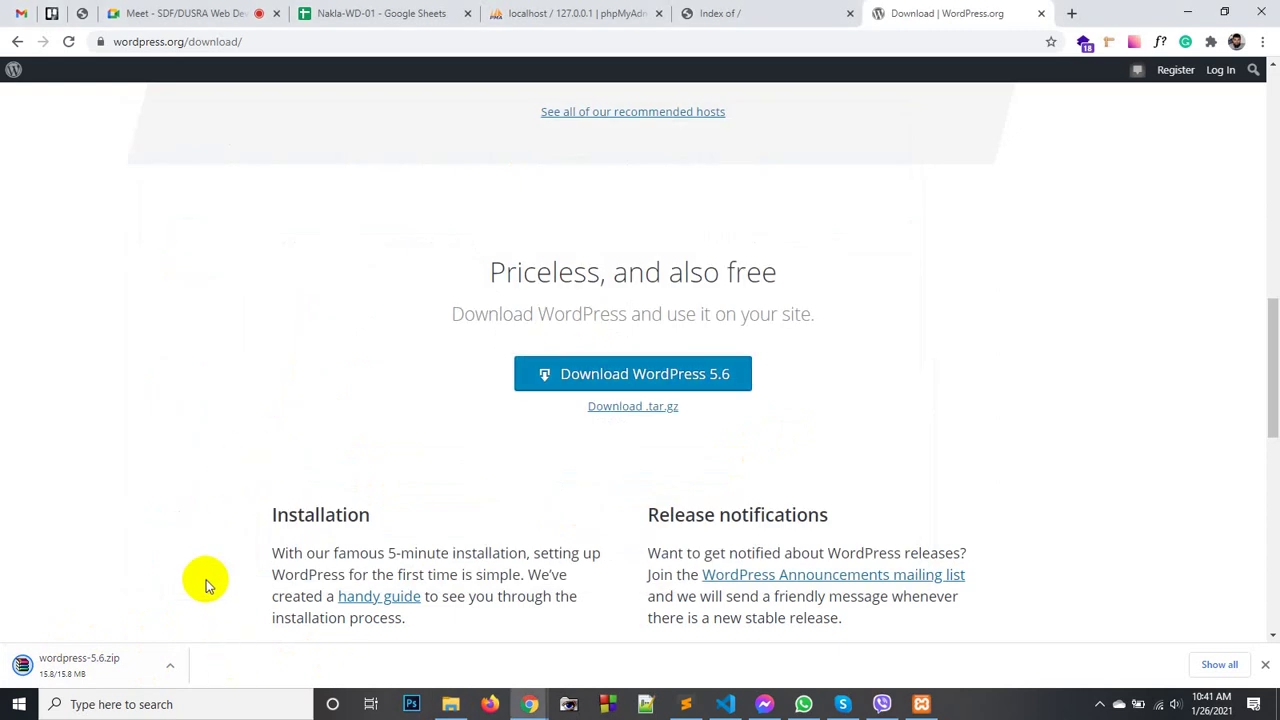
{"action": "left_click", "coordinate": [170, 665]}
{"action": "left_click", "coordinate": [201, 609]}
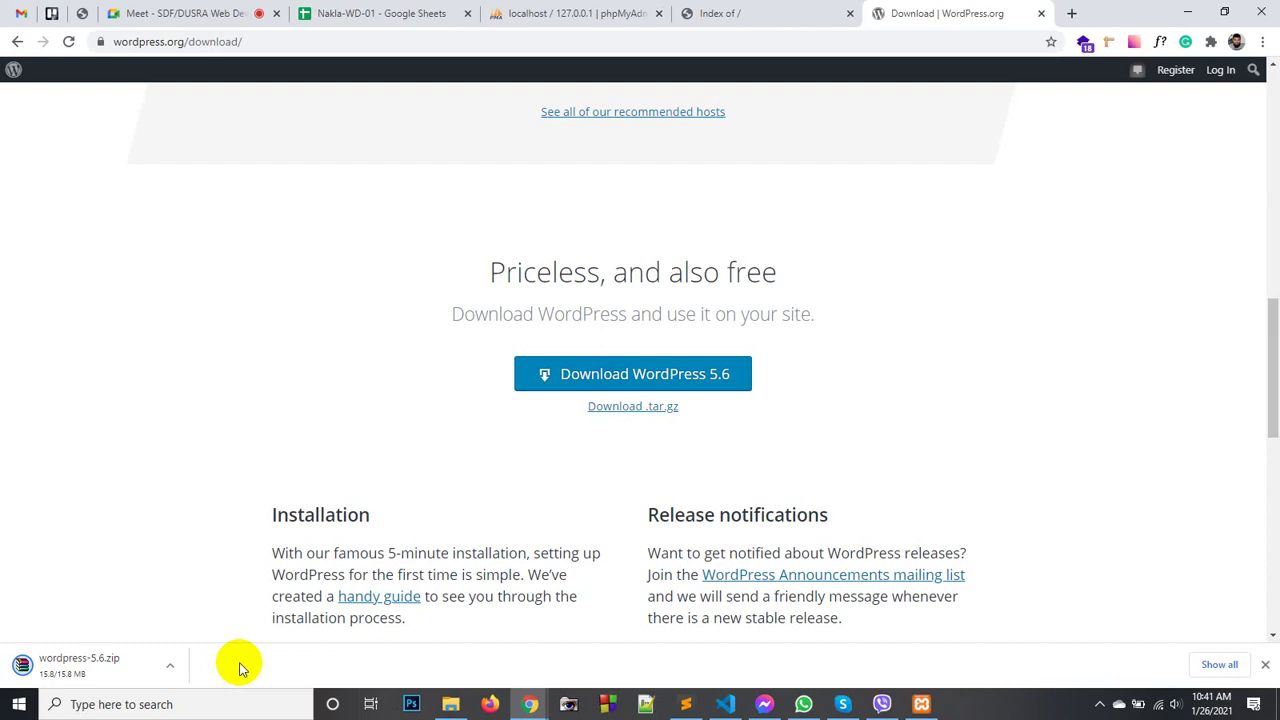
{"action": "scroll", "coordinate": [322, 300], "scroll_direction": "down", "scroll_amount": 2}
{"action": "scroll", "coordinate": [340, 295], "scroll_direction": "up", "scroll_amount": 2}
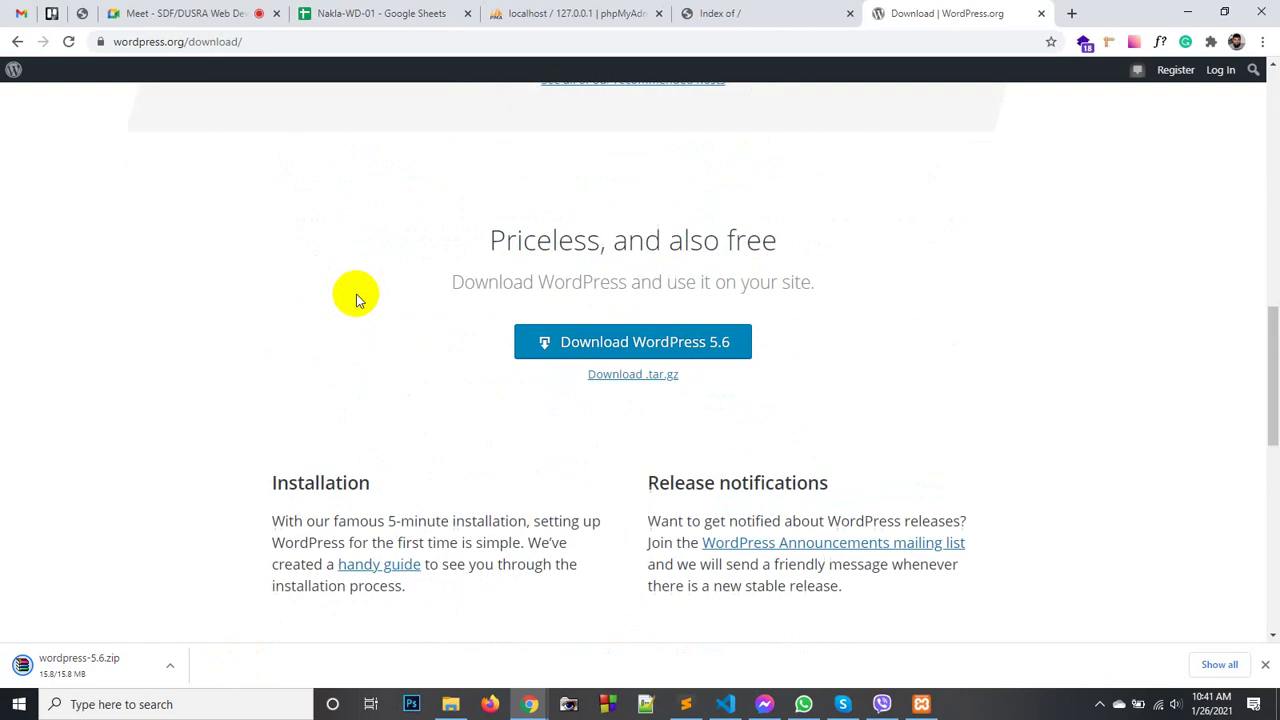
{"action": "scroll", "coordinate": [356, 297], "scroll_direction": "up", "scroll_amount": 4}
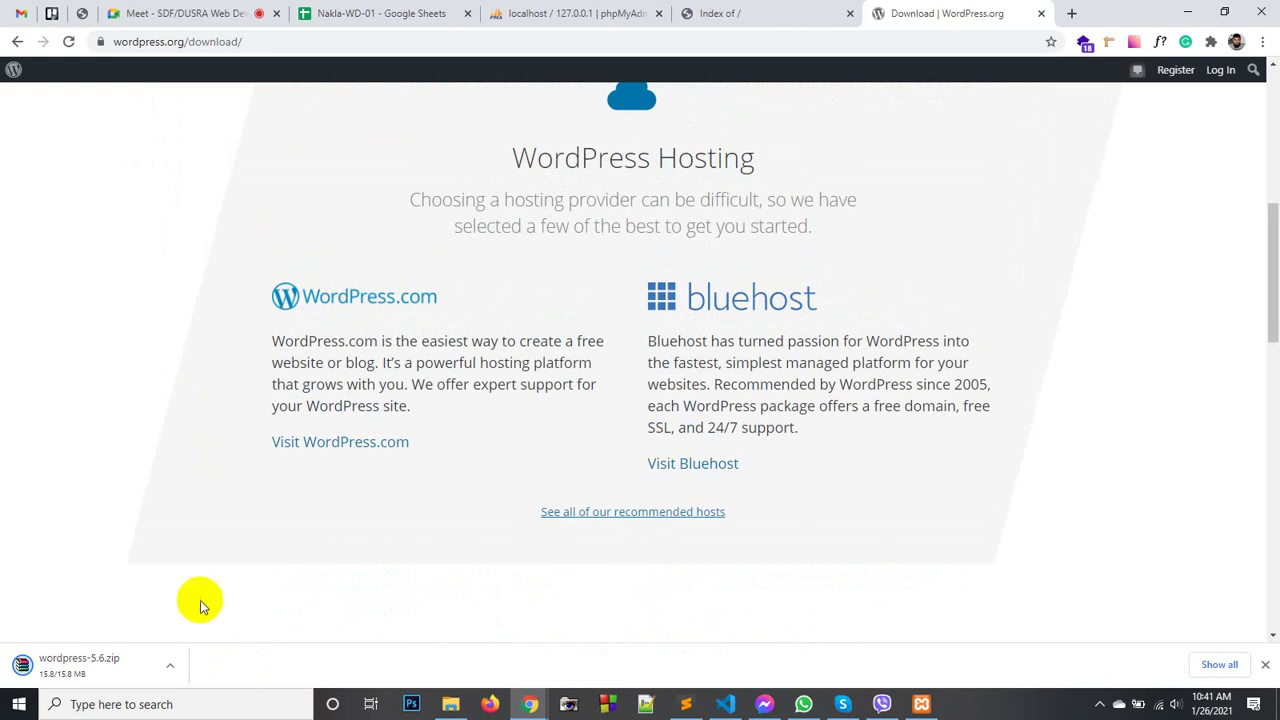
{"action": "left_click", "coordinate": [170, 665]}
{"action": "left_click", "coordinate": [202, 611]}
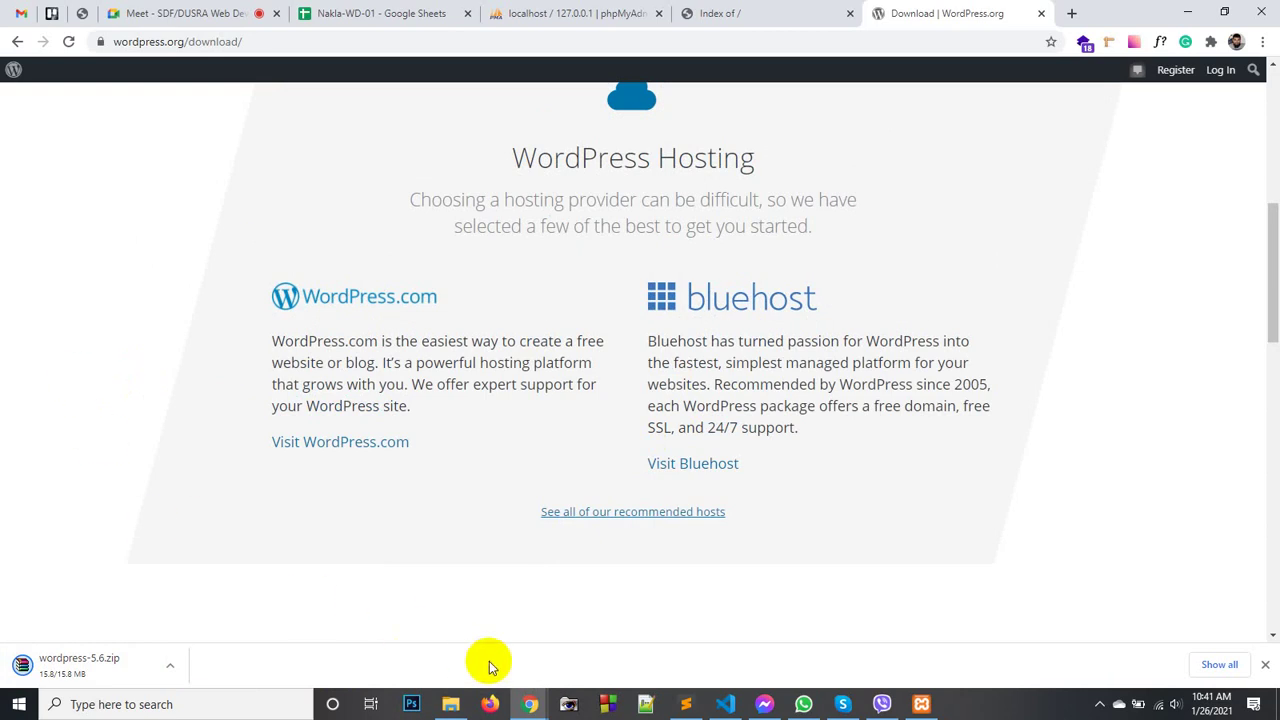
{"action": "left_click", "coordinate": [1228, 664]}
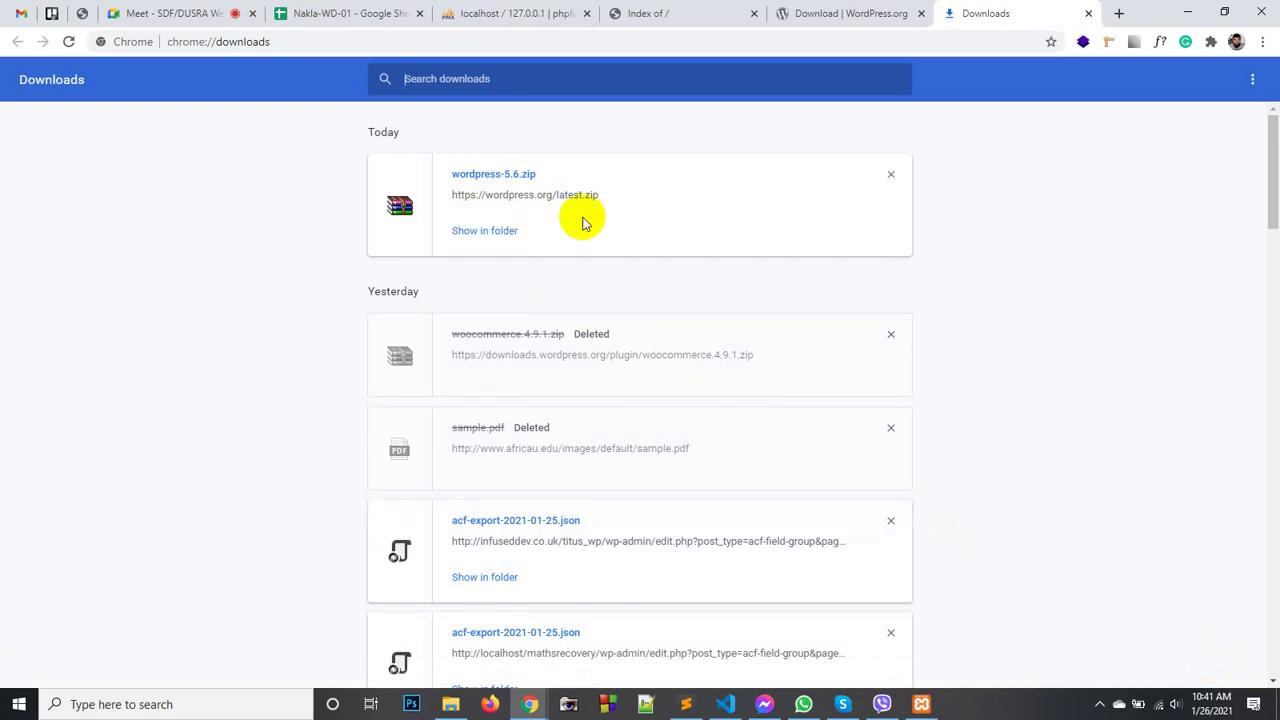
- Cut wordpress-5.6.zip from the Downloads folder and return to htdocs
{"action": "left_click", "coordinate": [503, 232]}
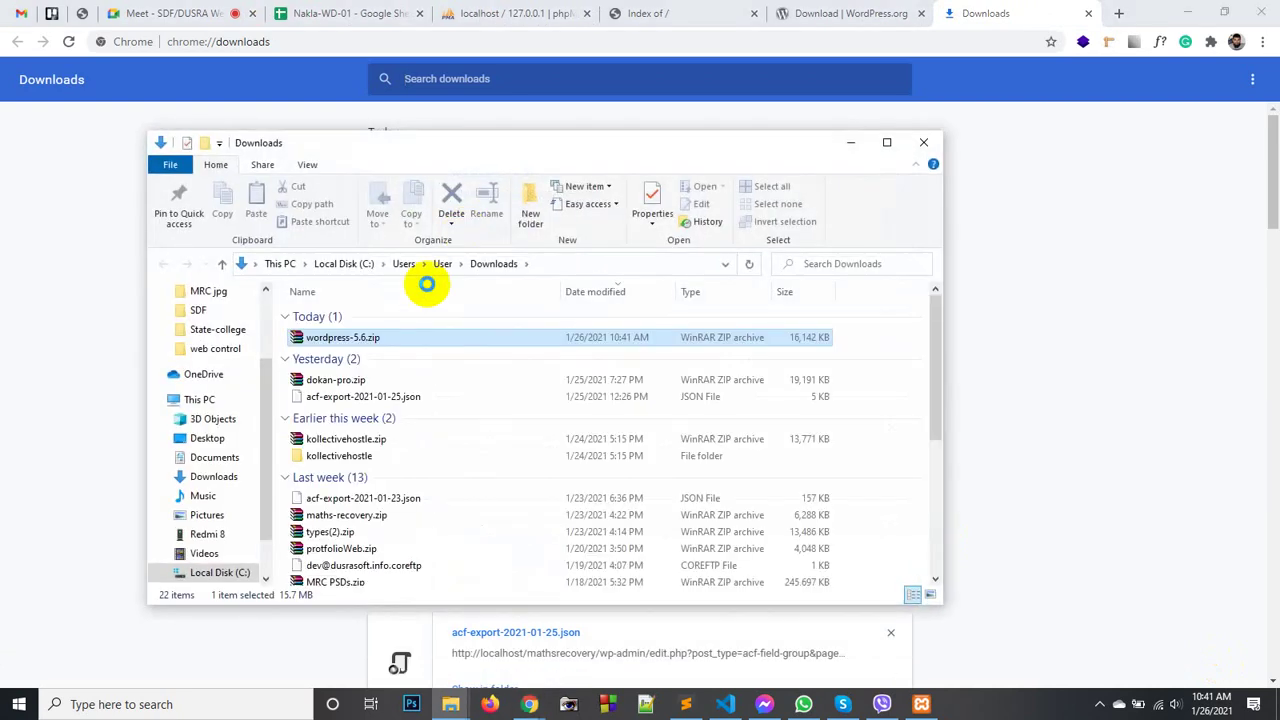
{"action": "right_click", "coordinate": [385, 341]}
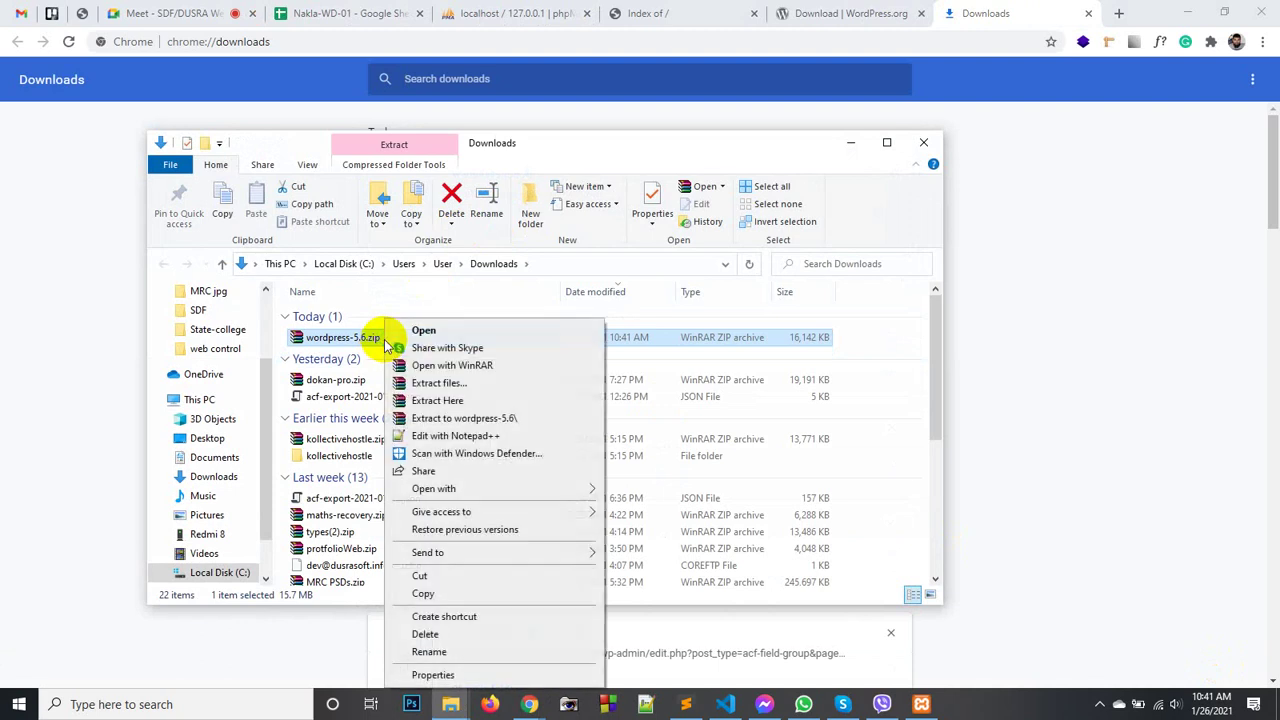
{"action": "left_click", "coordinate": [420, 576]}
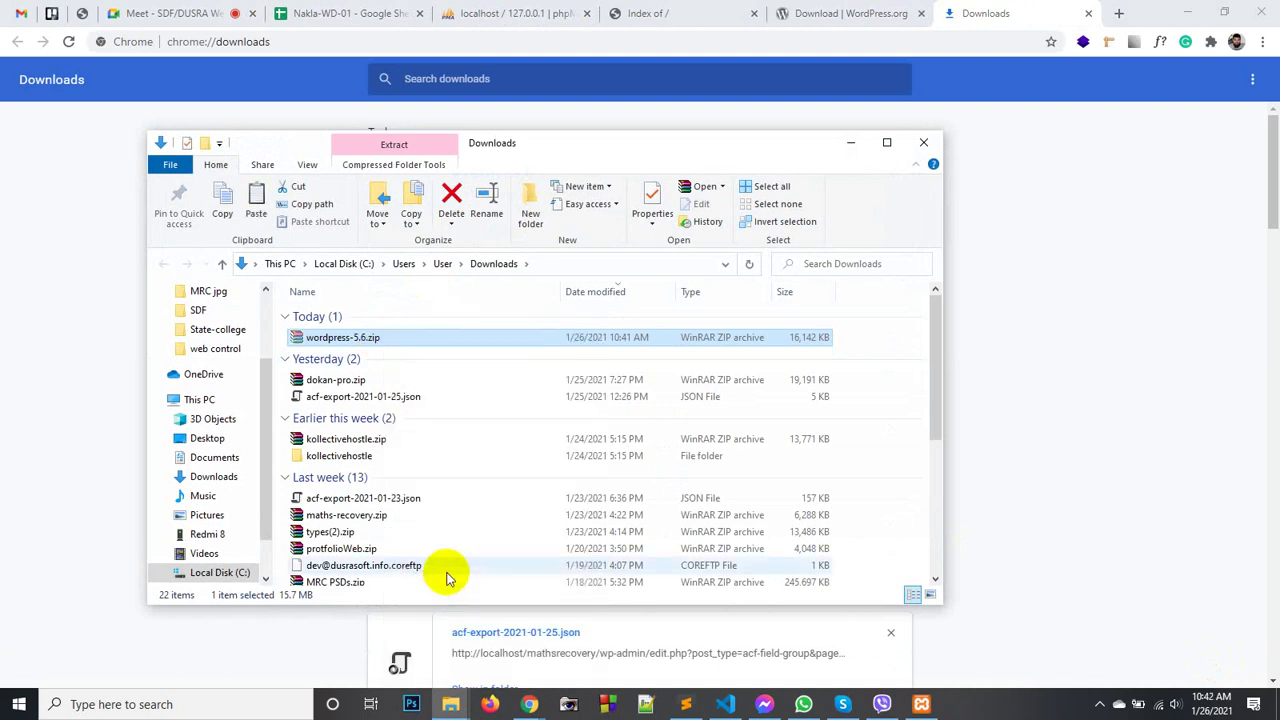
{"action": "left_click", "coordinate": [923, 142]}
{"action": "left_click", "coordinate": [450, 704]}
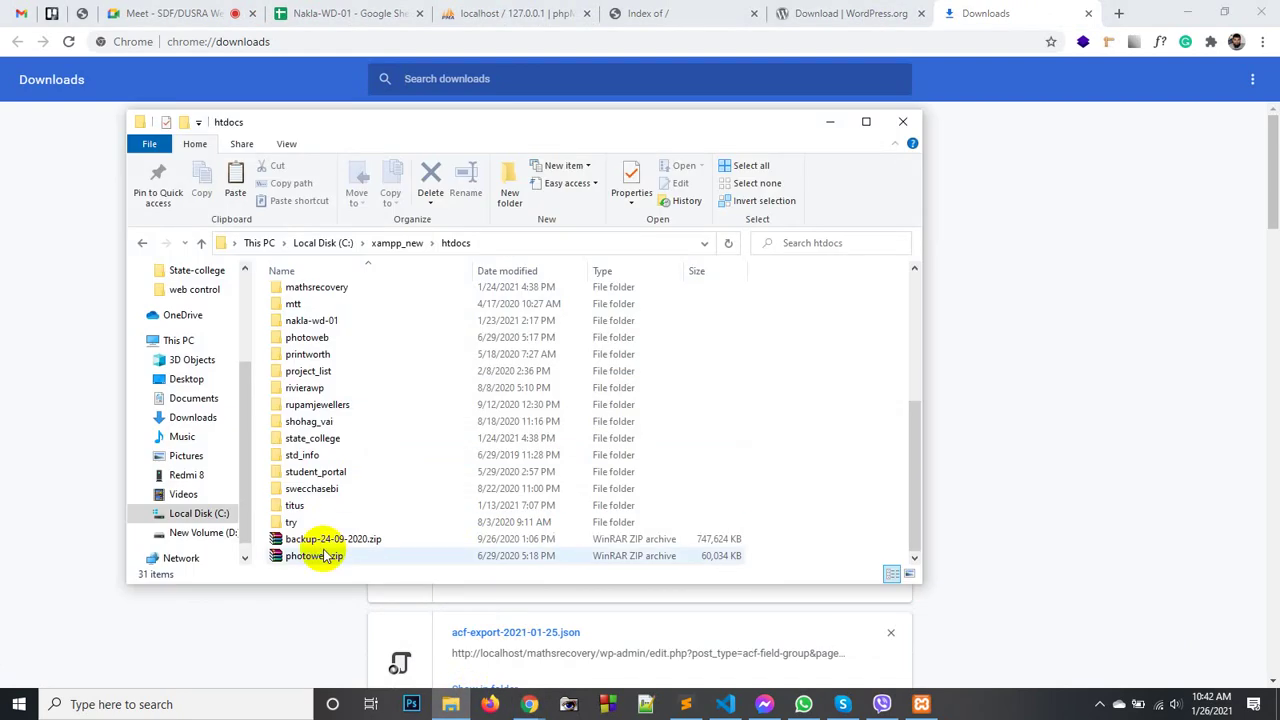
- Paste wordpress-5.6.zip into the xampp_new htdocs folder
{"action": "right_click", "coordinate": [843, 372]}
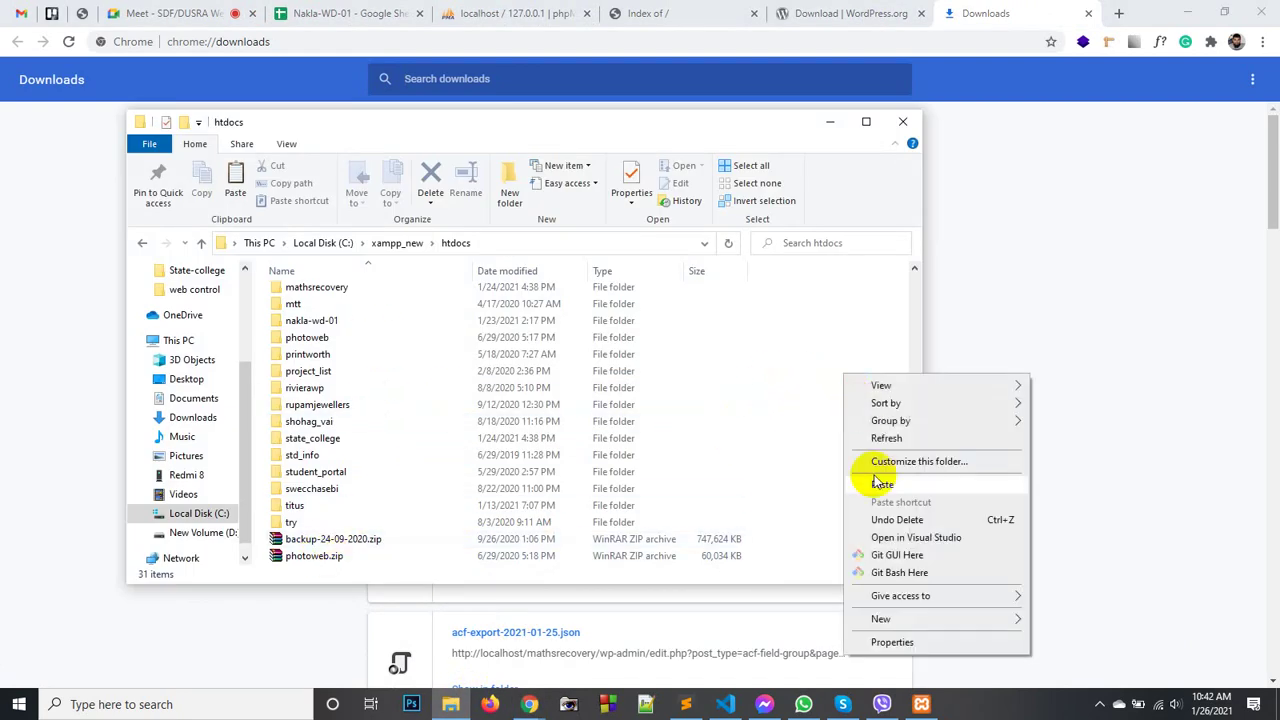
{"action": "left_click", "coordinate": [880, 488]}
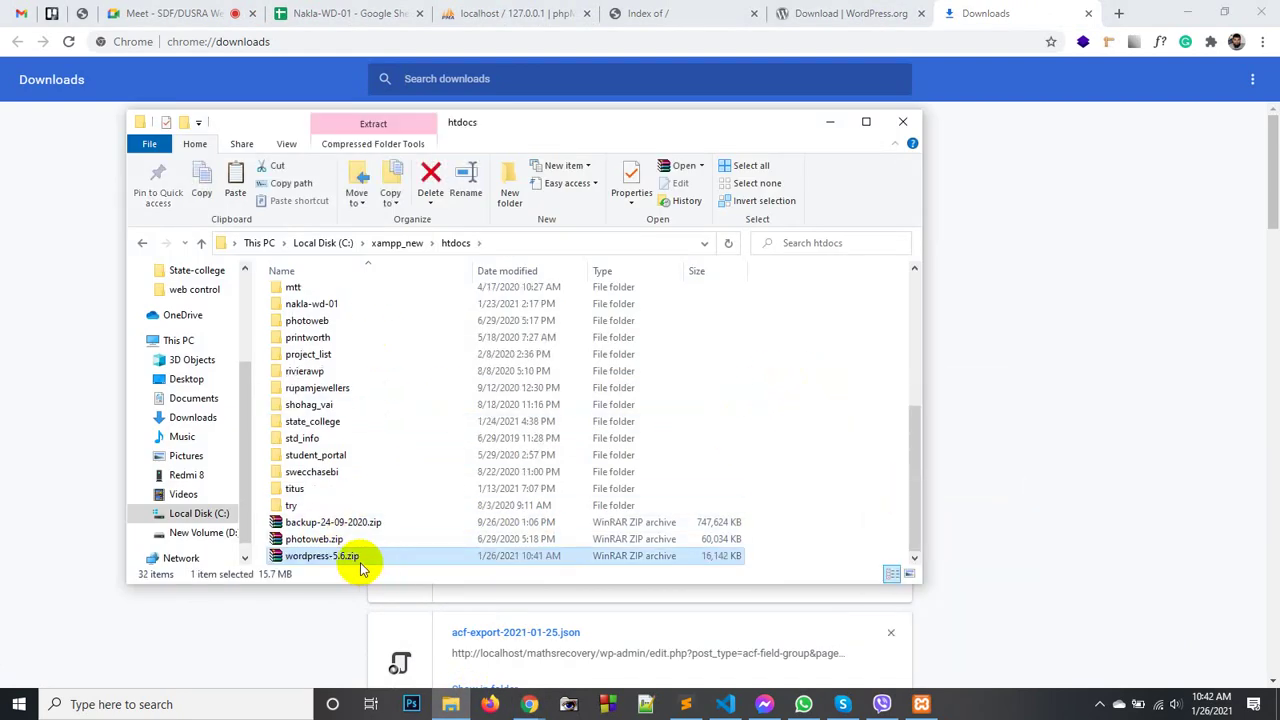
{"action": "right_click", "coordinate": [365, 562]}
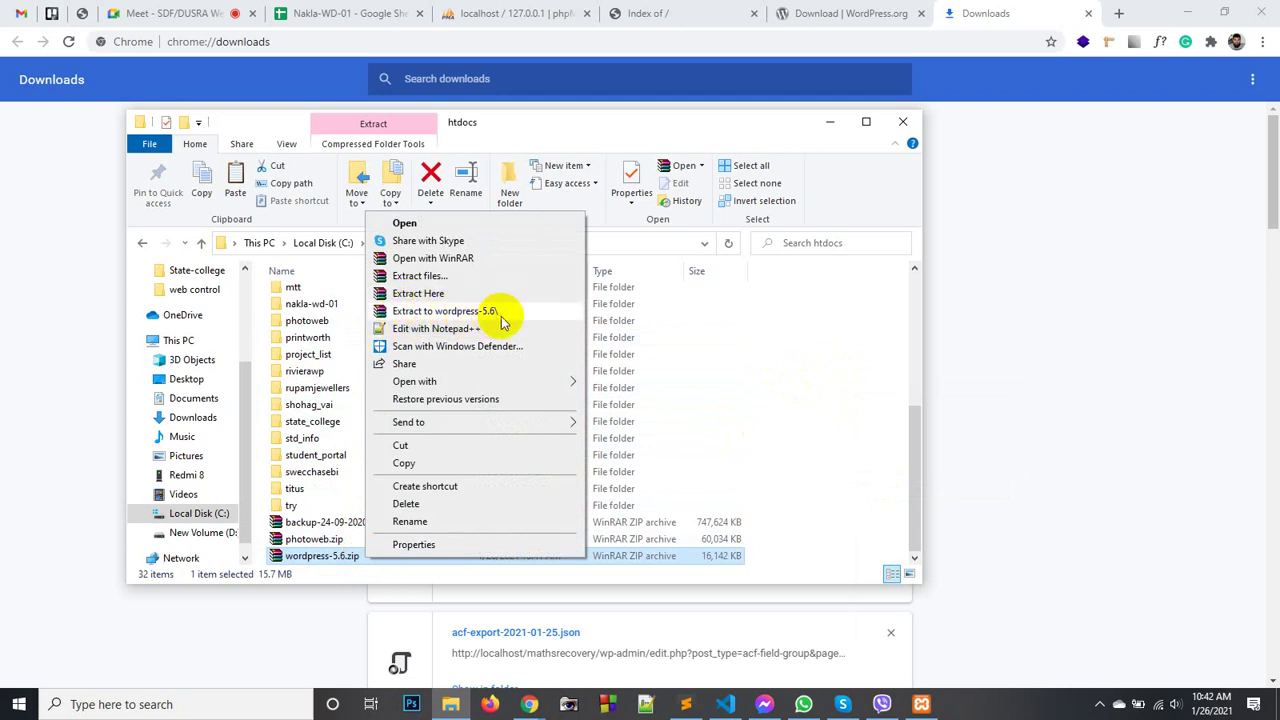
{"action": "left_click", "coordinate": [333, 557]}
{"action": "left_click", "coordinate": [371, 557]}
{"action": "left_click", "coordinate": [415, 560]}
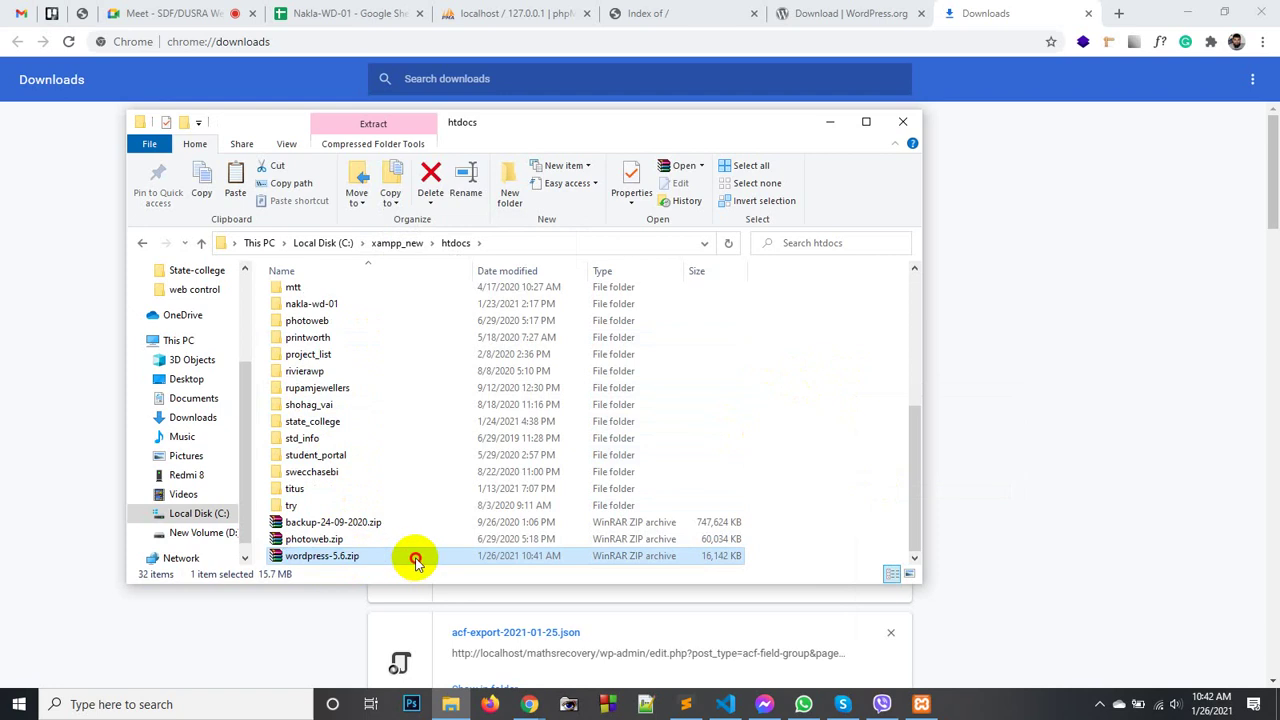
- Bring up the WinRAR extract options for wordpress-5.6.zip
{"action": "right_click", "coordinate": [415, 563]}
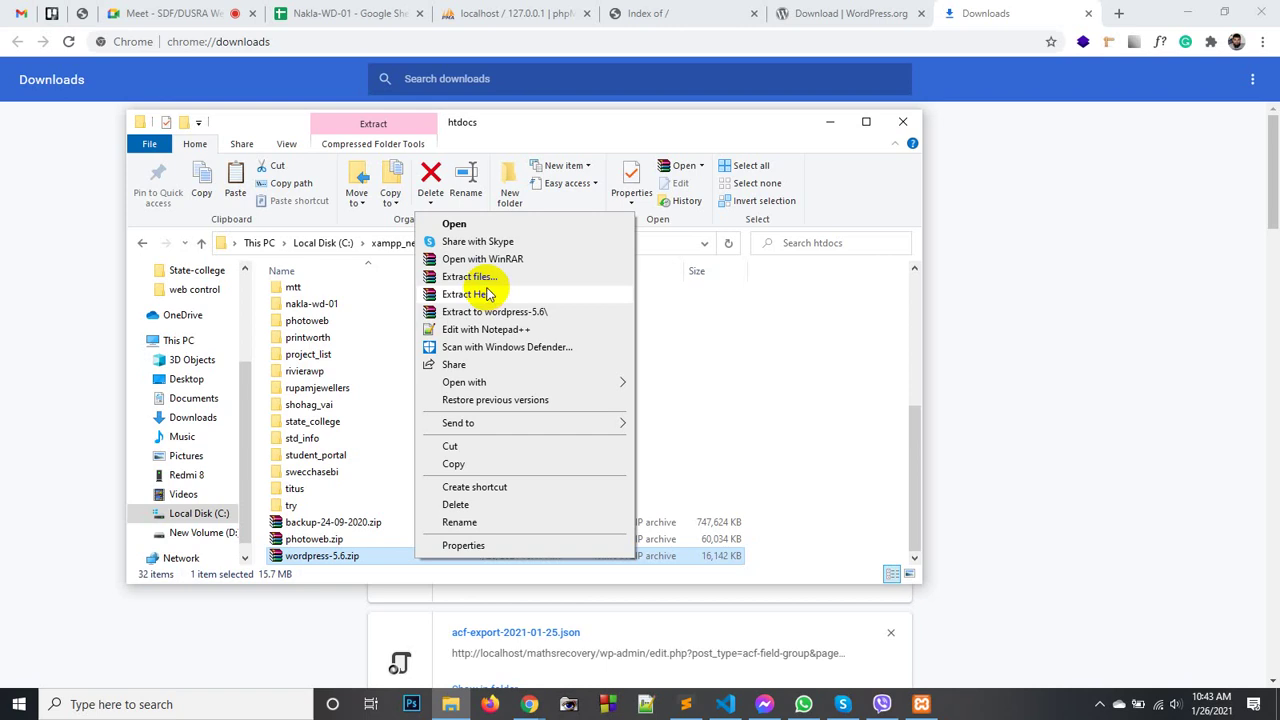
- Extract wordpress-5.6.zip here and select the new wordpress folder in htdocs
{"action": "left_click", "coordinate": [468, 298]}
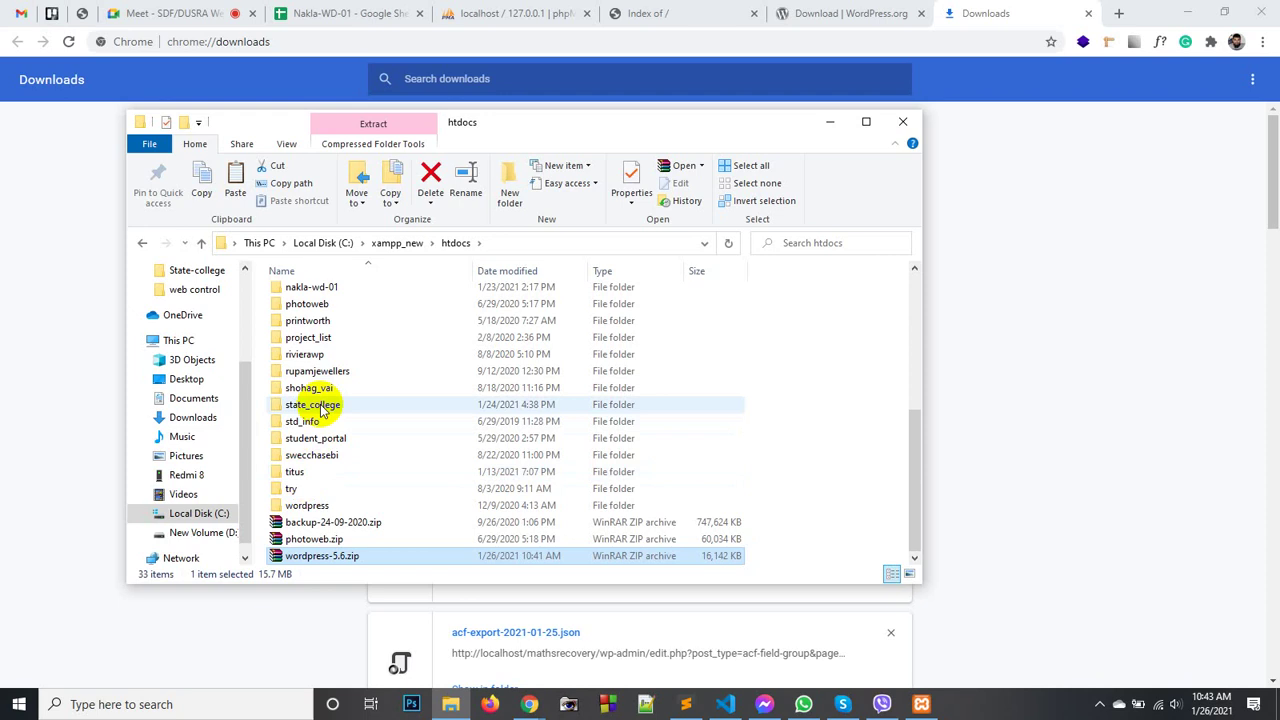
{"action": "left_click", "coordinate": [305, 505]}
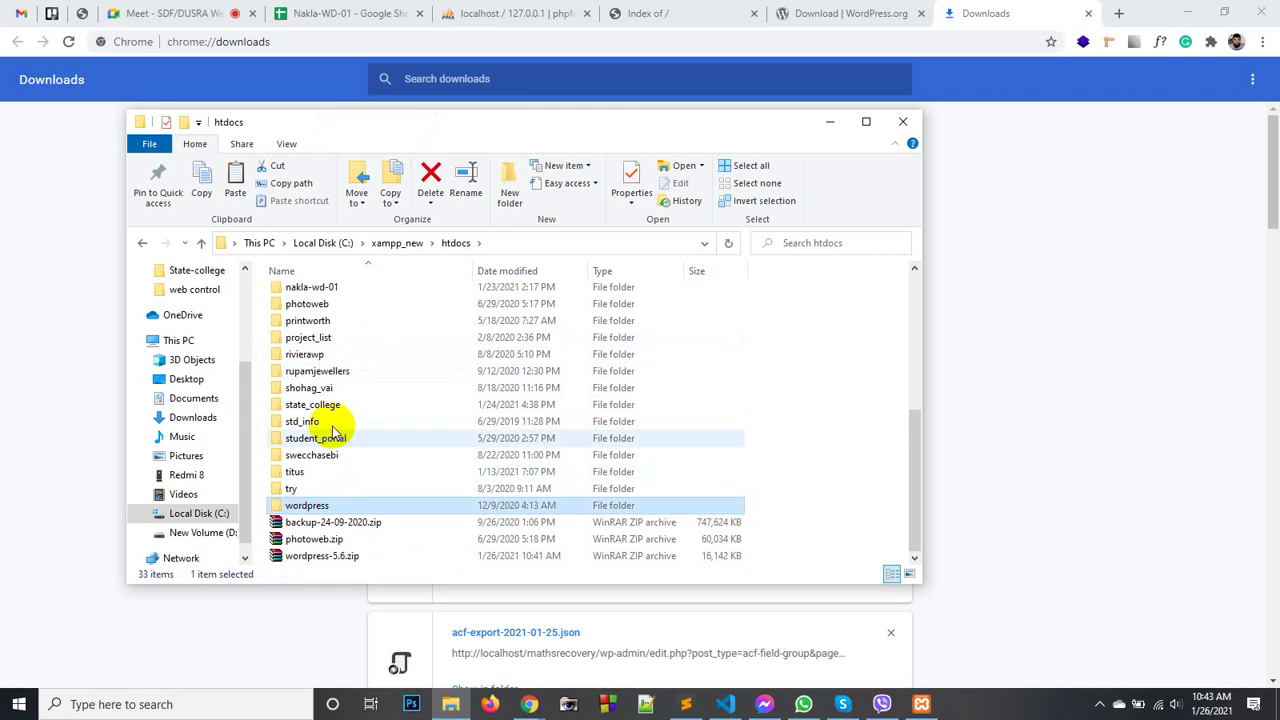
- Rename the extracted wordpress folder to wp_nakla_01 and return to the localhost listing
{"action": "left_click", "coordinate": [310, 506]}
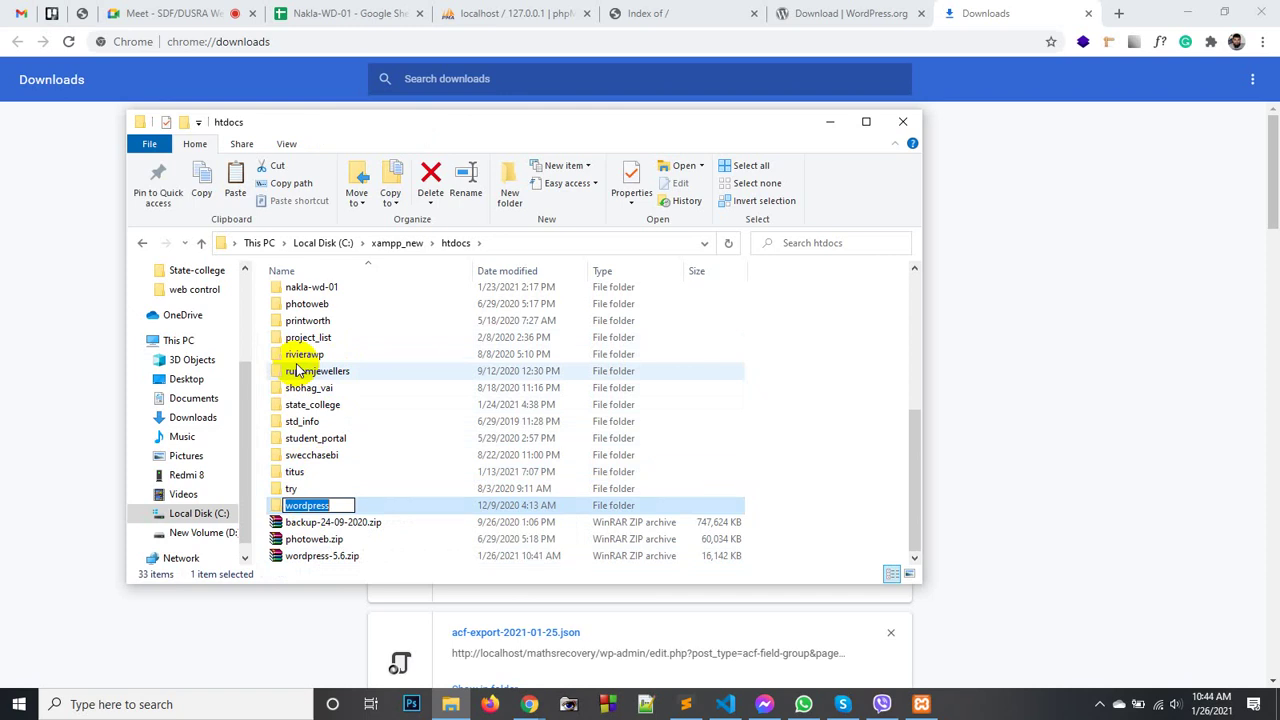
{"action": "type", "text": "w"}
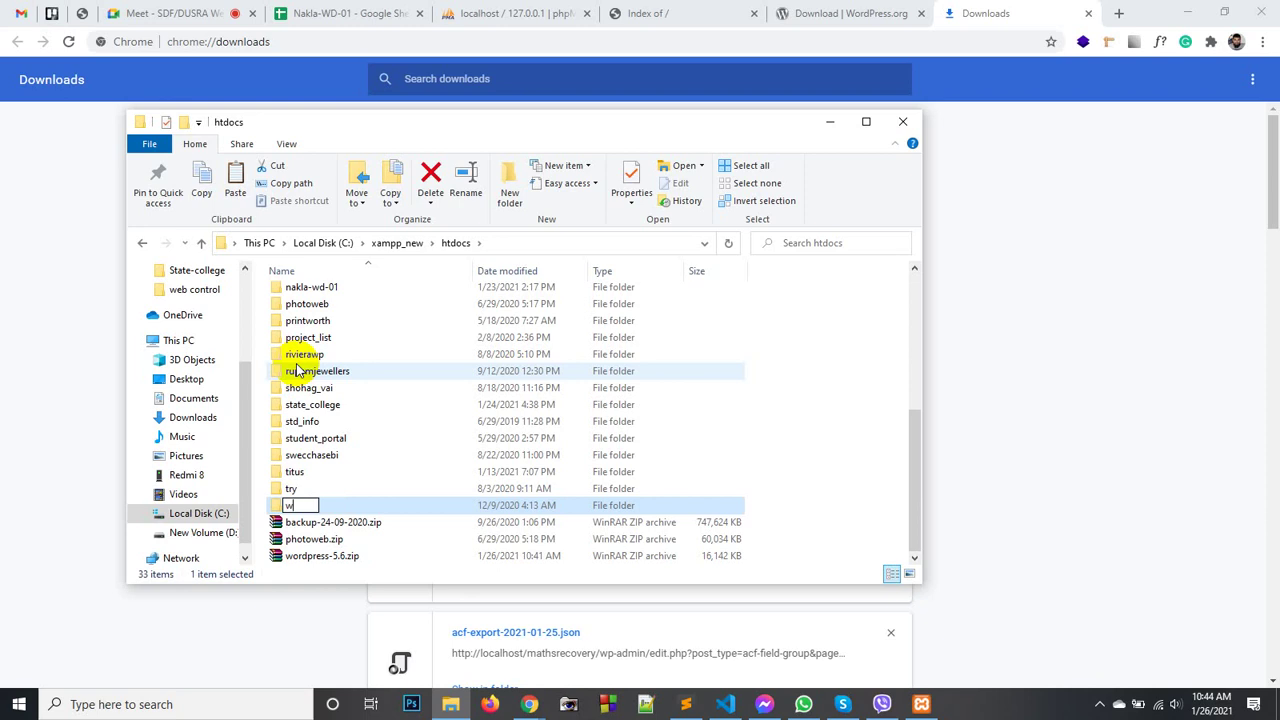
{"action": "type", "text": "p_nakla"}
{"action": "type", "text": "_o"}
{"action": "key", "text": "BackSpace"}
{"action": "type", "text": "01"}
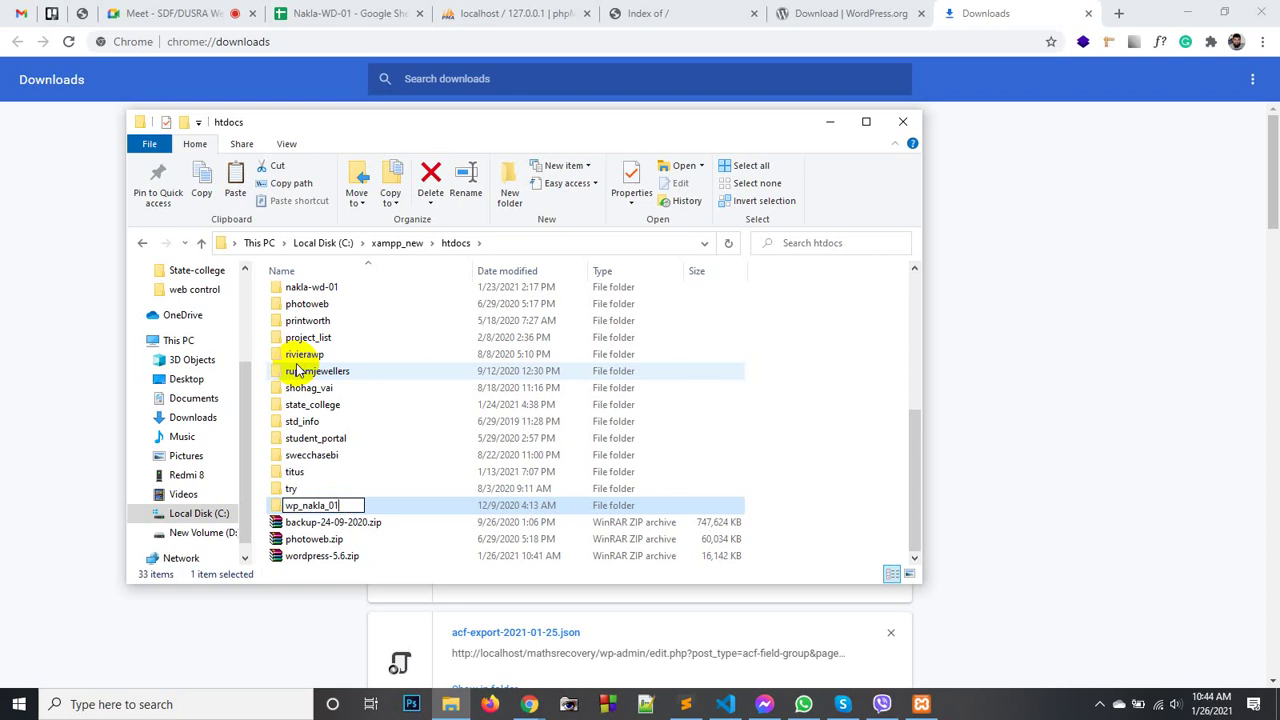
{"action": "key", "text": "Return"}
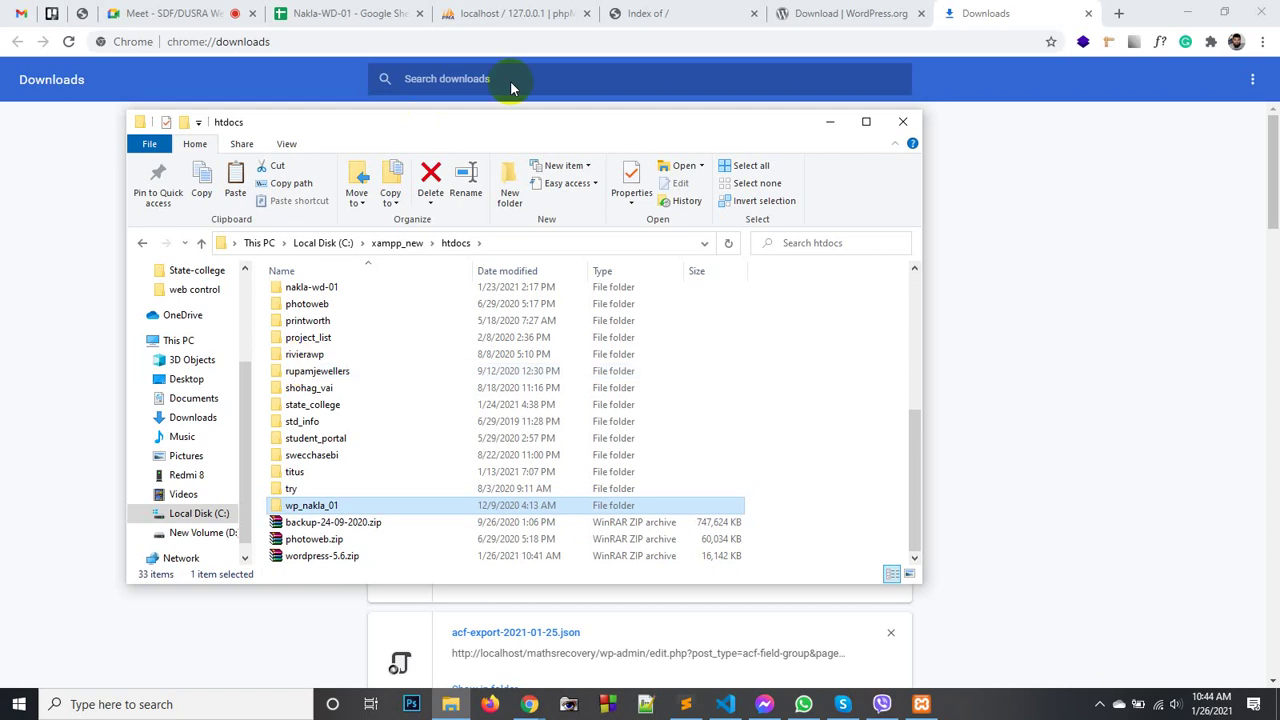
{"action": "left_click", "coordinate": [866, 354]}
{"action": "left_click", "coordinate": [652, 13]}
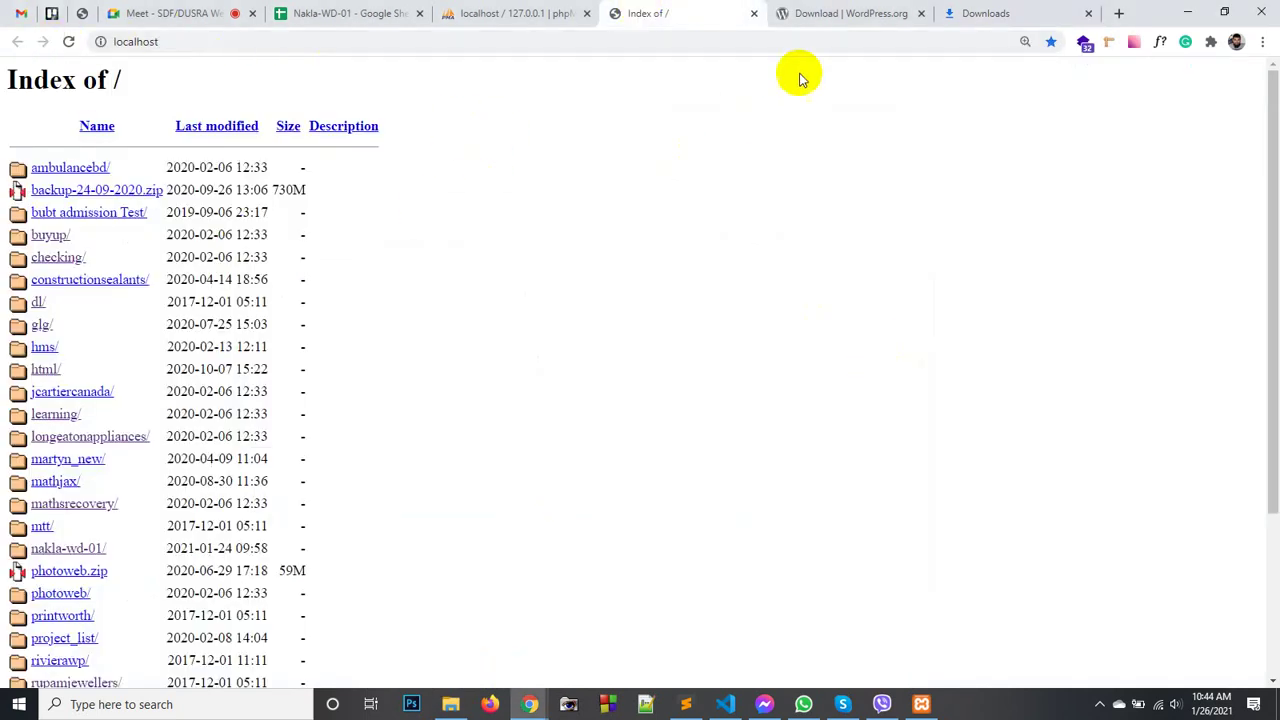
- Reload localhost, open the wp_nakla_01/ site, and dismiss the Google Translate popup
{"action": "left_click", "coordinate": [70, 42]}
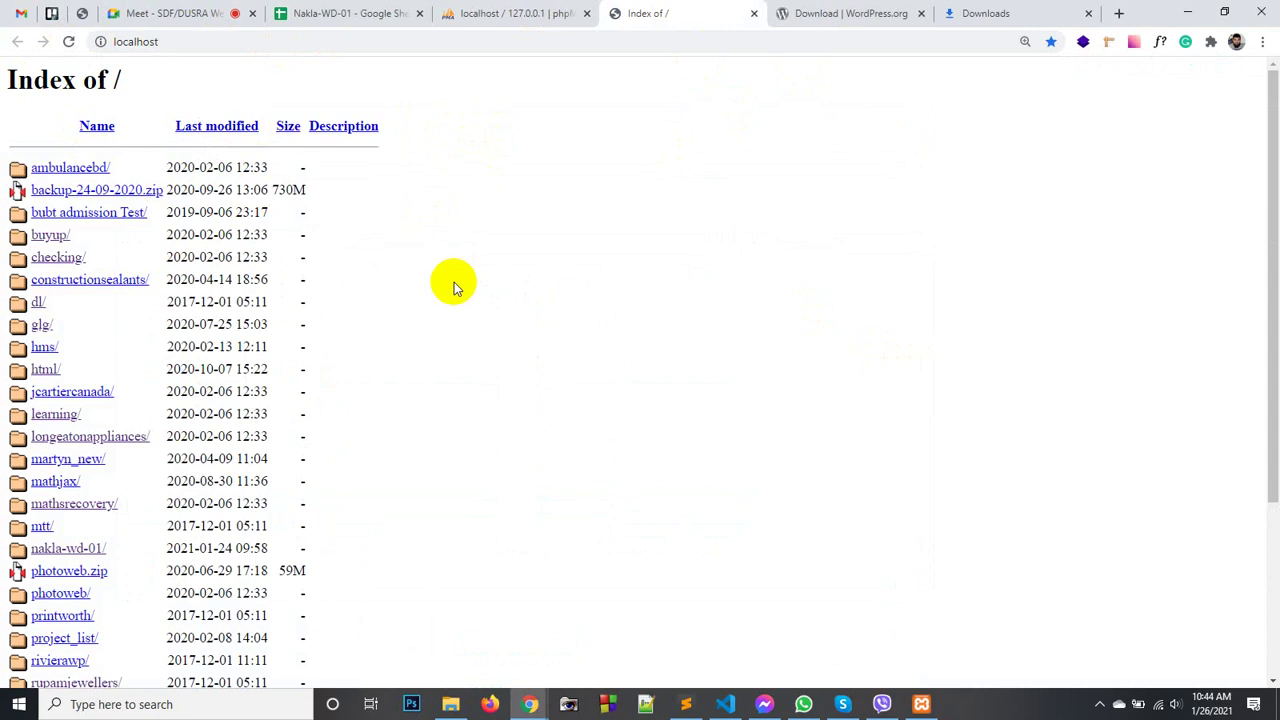
{"action": "scroll", "coordinate": [80, 520], "scroll_direction": "down", "scroll_amount": 3}
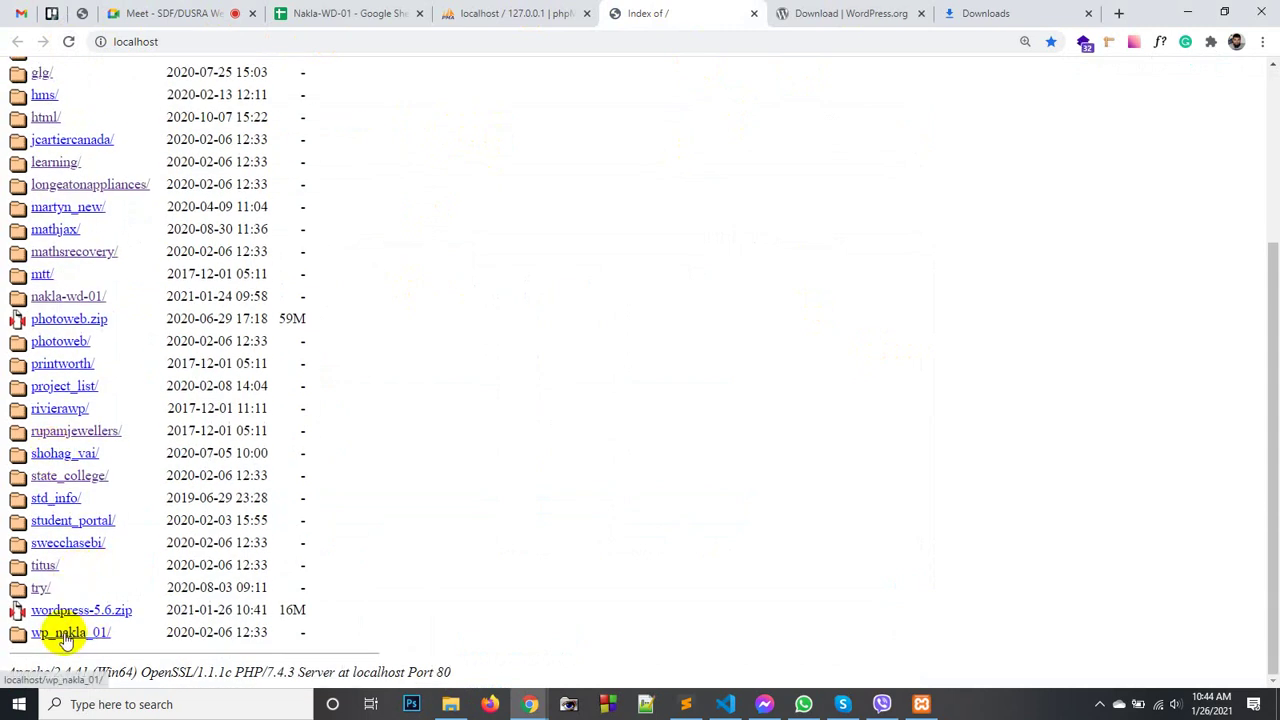
{"action": "left_click", "coordinate": [66, 634]}
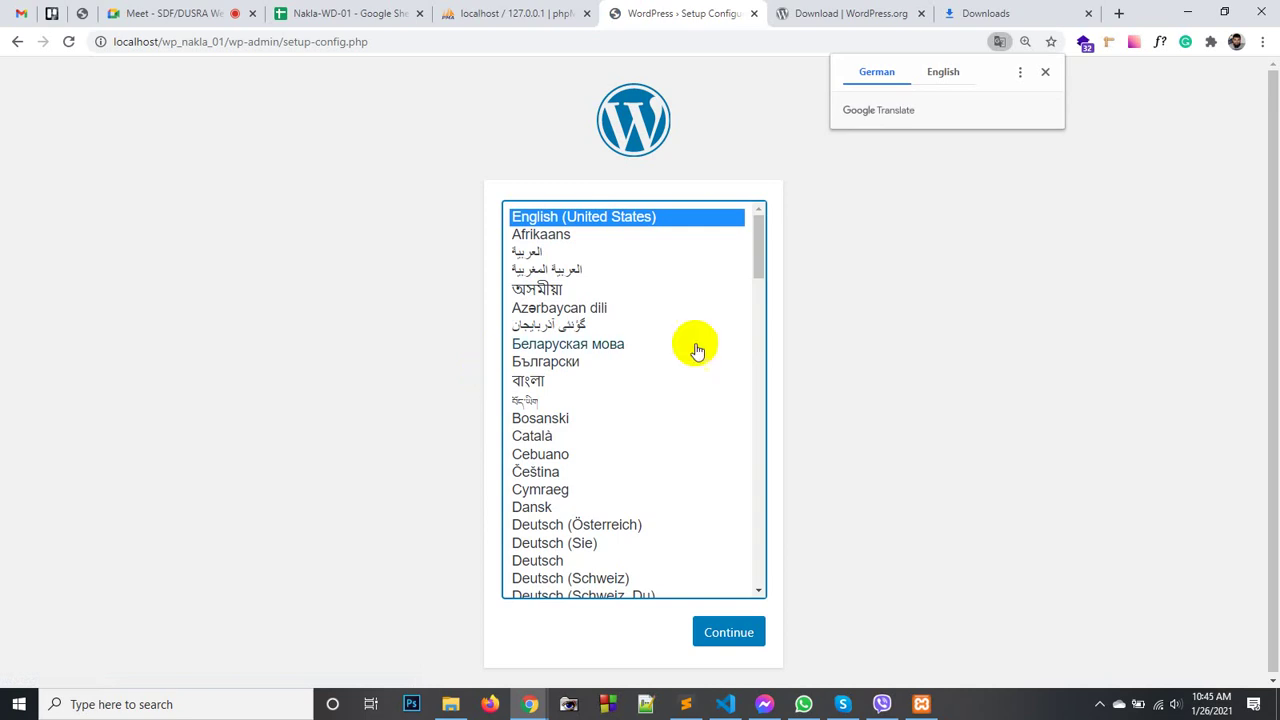
{"action": "left_click", "coordinate": [1045, 72]}
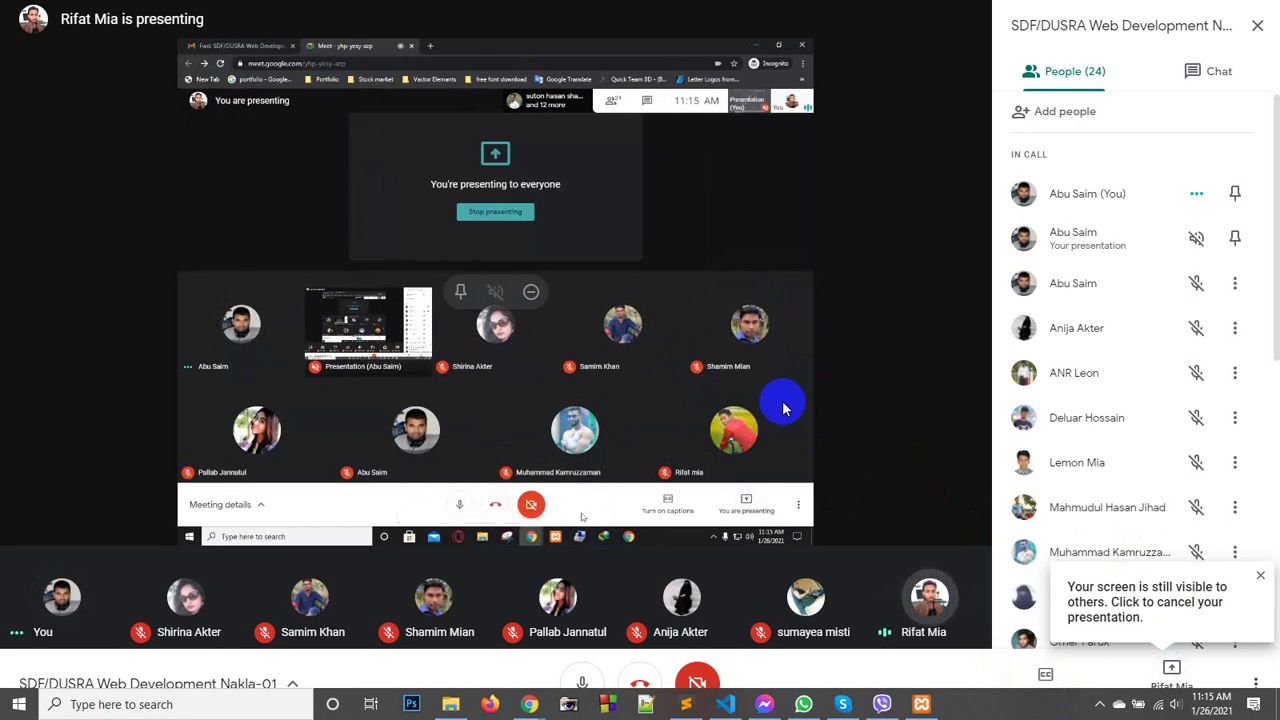
- Resume presenting your own screen in Google Meet and exit fullscreen
{"action": "left_click", "coordinate": [1175, 677]}
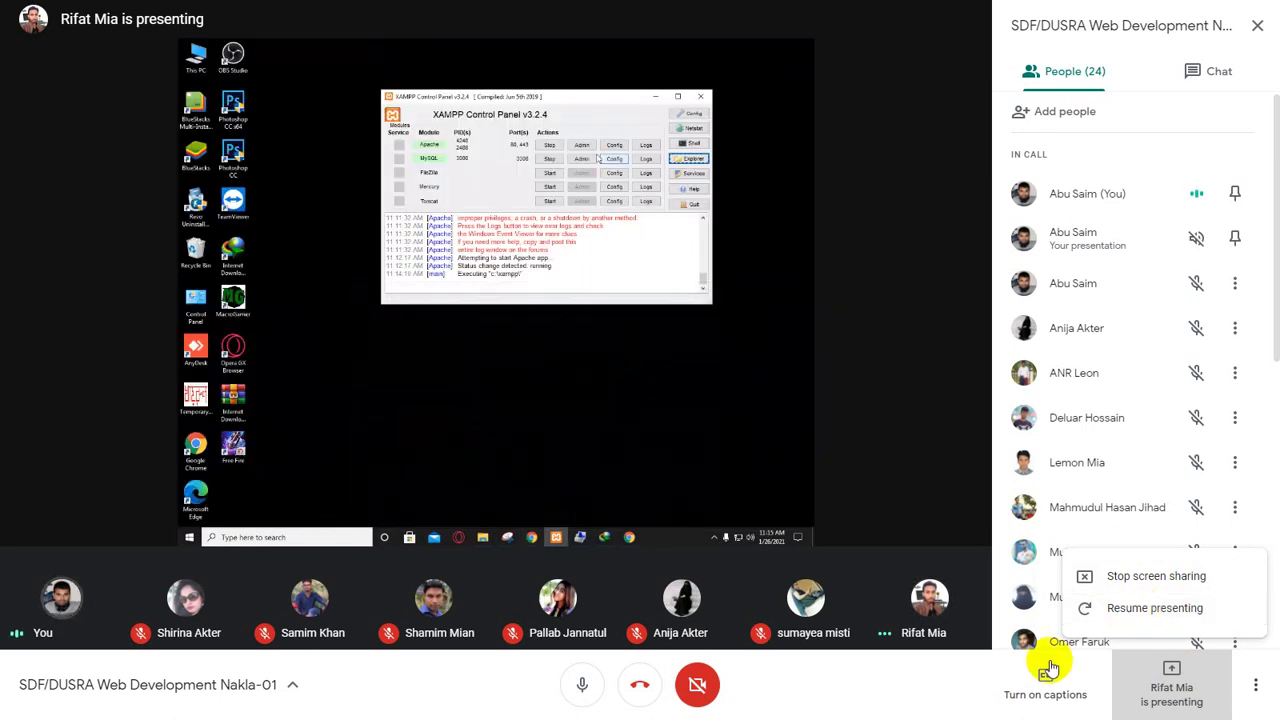
{"action": "left_click", "coordinate": [910, 670]}
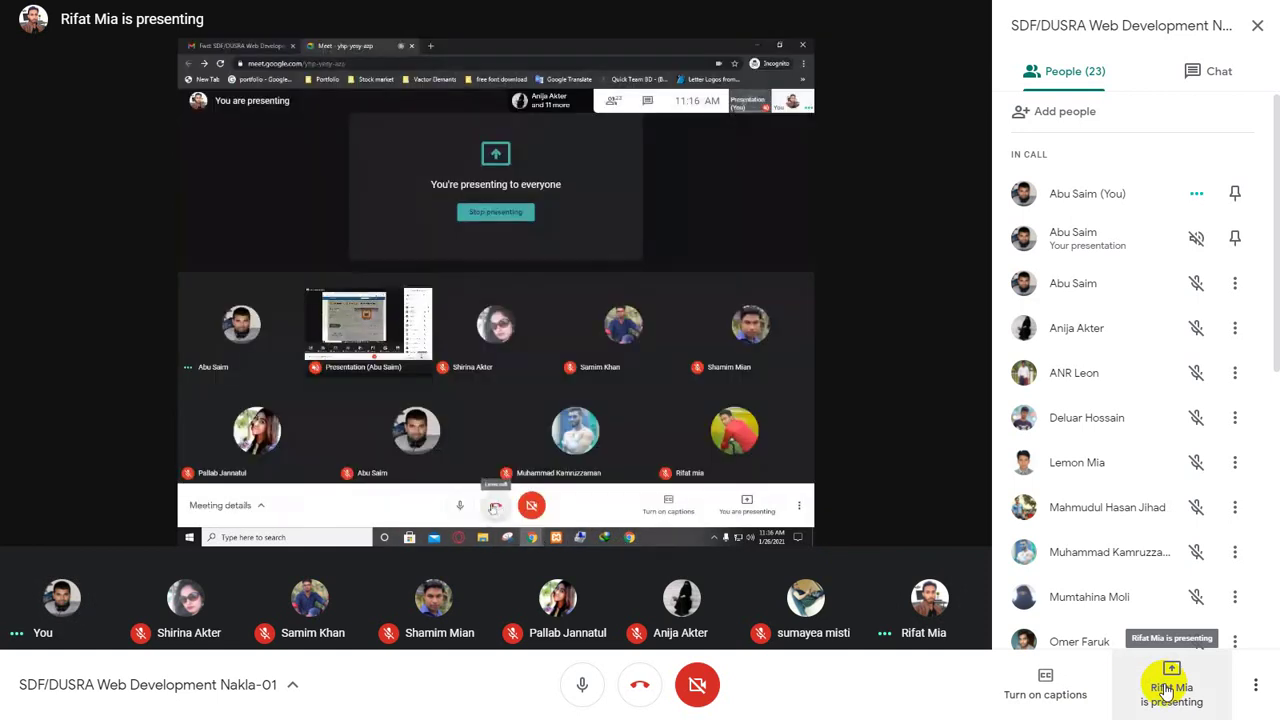
{"action": "left_click", "coordinate": [1168, 692]}
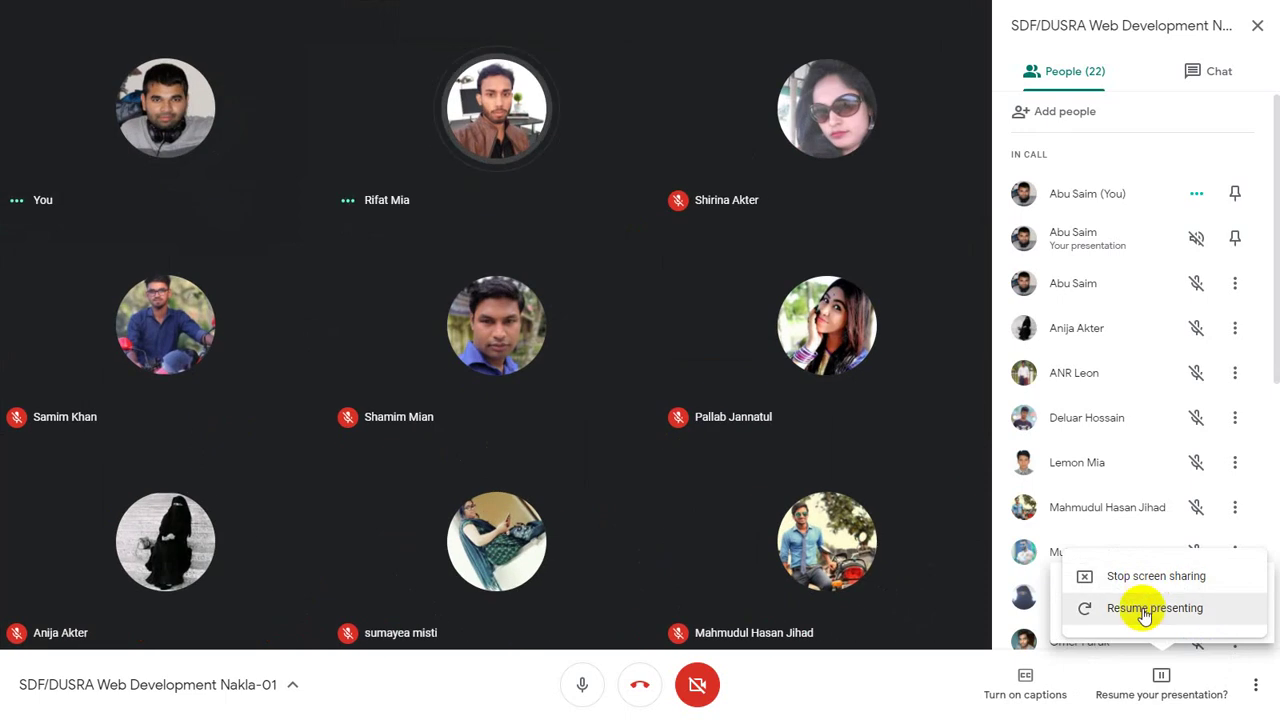
{"action": "left_click", "coordinate": [1143, 609]}
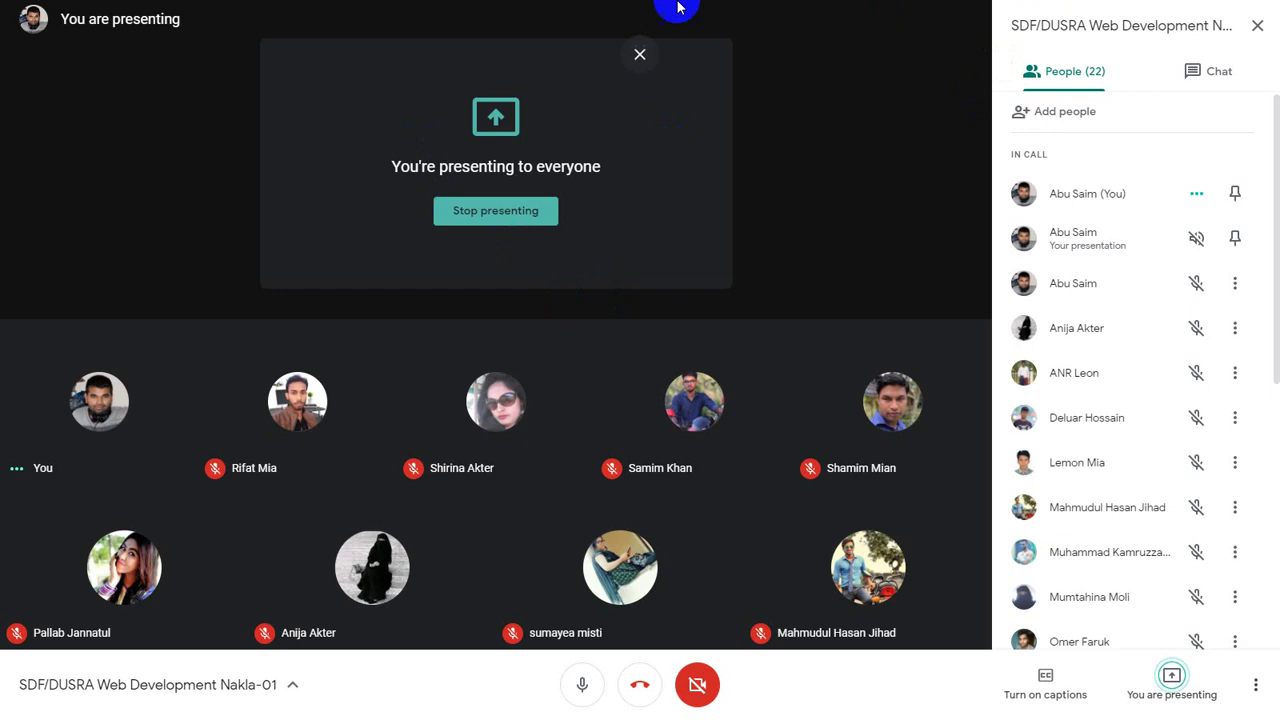
{"action": "left_click", "coordinate": [640, 55]}
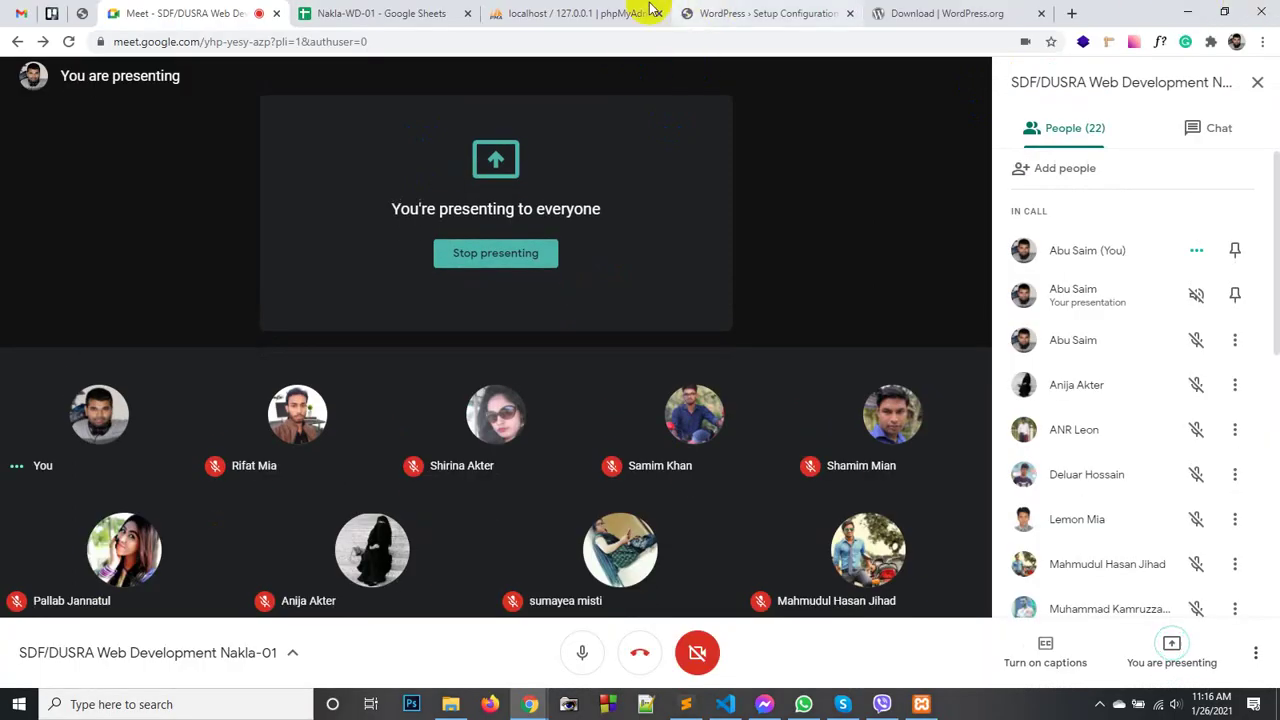
- Pick English (United States) as the WordPress setup language and continue to the welcome page
{"action": "left_click", "coordinate": [745, 13]}
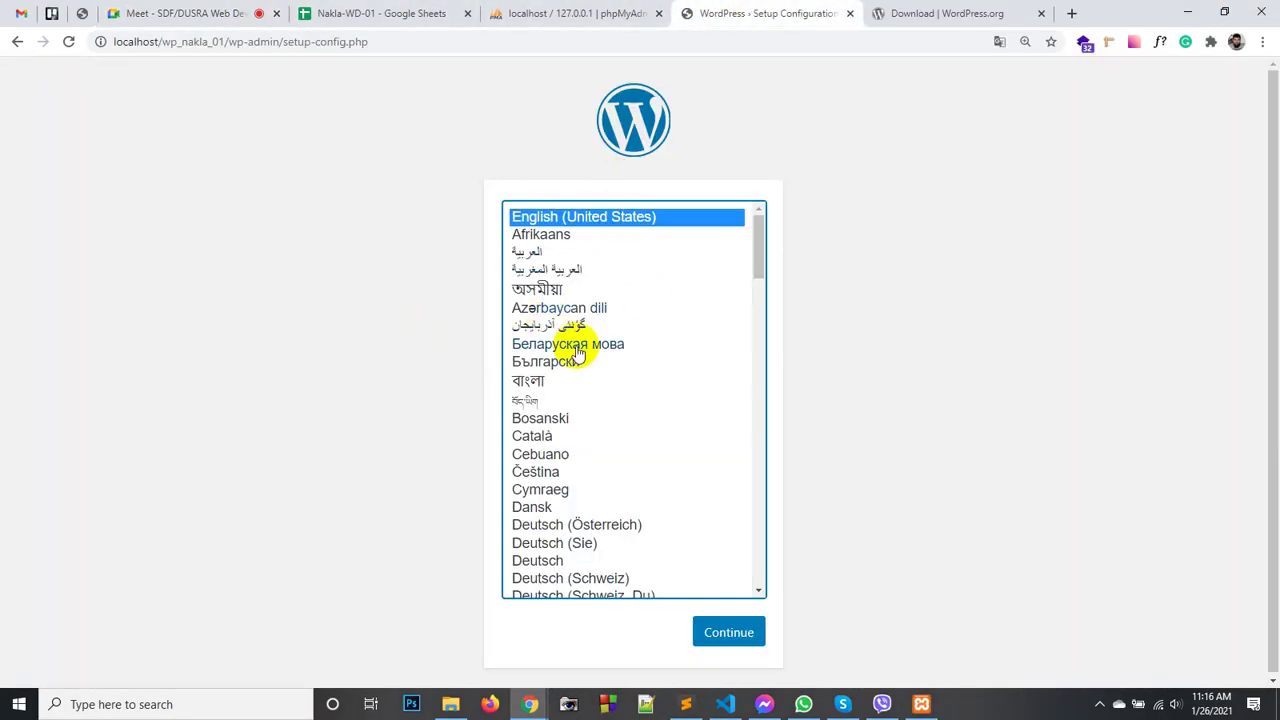
{"action": "scroll", "coordinate": [584, 345], "scroll_direction": "down", "scroll_amount": 7}
{"action": "scroll", "coordinate": [580, 354], "scroll_direction": "up", "scroll_amount": 7}
{"action": "left_click", "coordinate": [366, 233]}
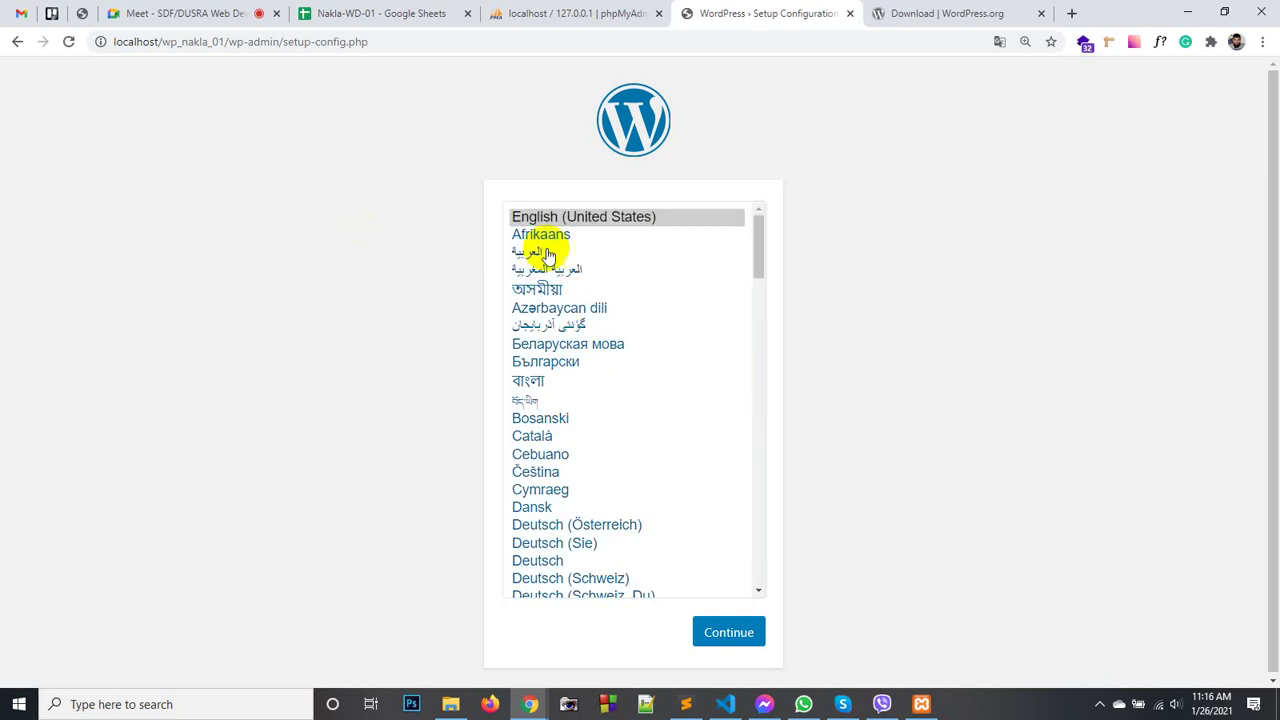
{"action": "left_click", "coordinate": [597, 218]}
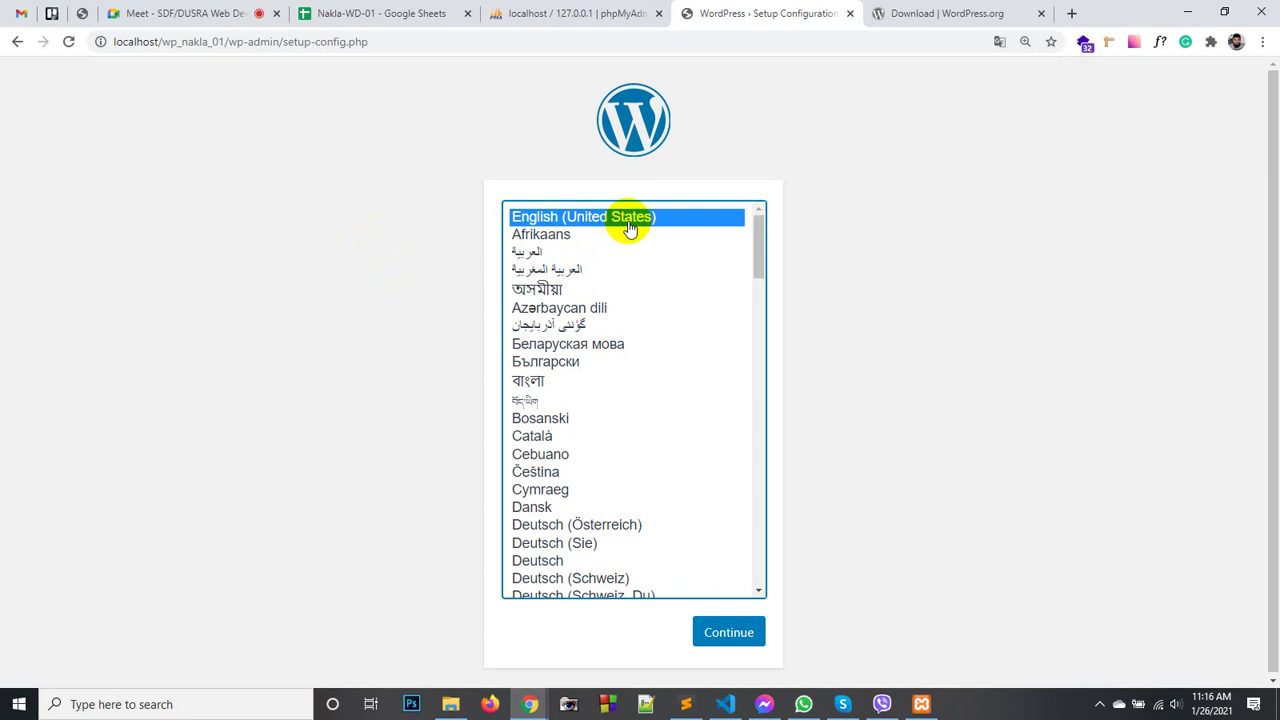
{"action": "left_click", "coordinate": [728, 632]}
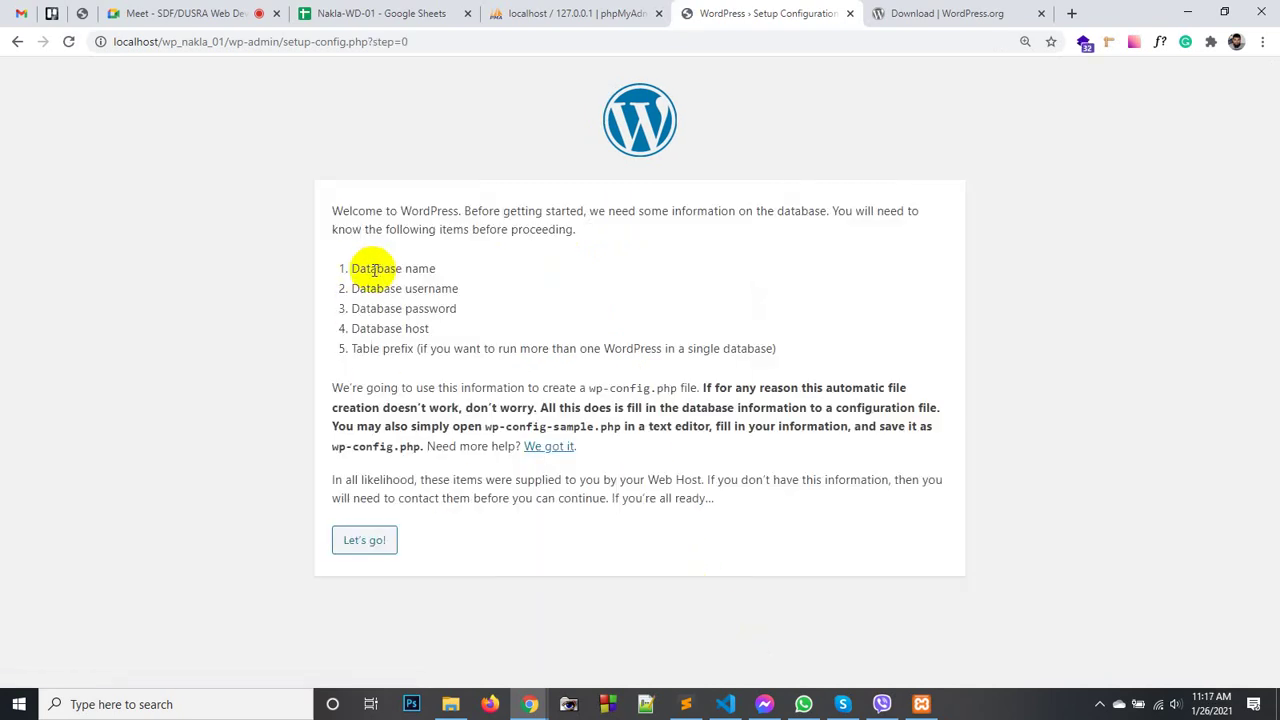
- Check the needed database items against the XAMPP credential notes, then proceed with Let's go!
{"action": "left_click_drag", "start_coordinate": [429, 330], "coordinate": [350, 266]}
{"action": "left_click", "coordinate": [682, 701]}
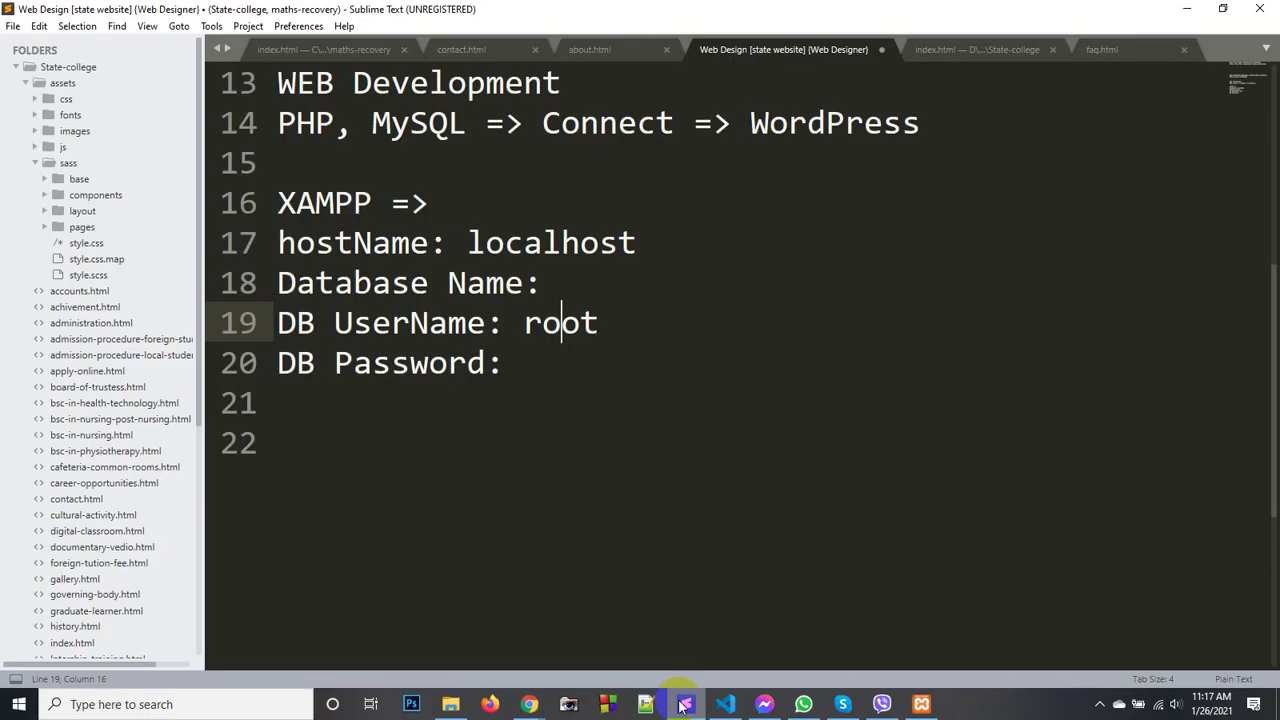
{"action": "left_click_drag", "start_coordinate": [521, 364], "coordinate": [251, 249]}
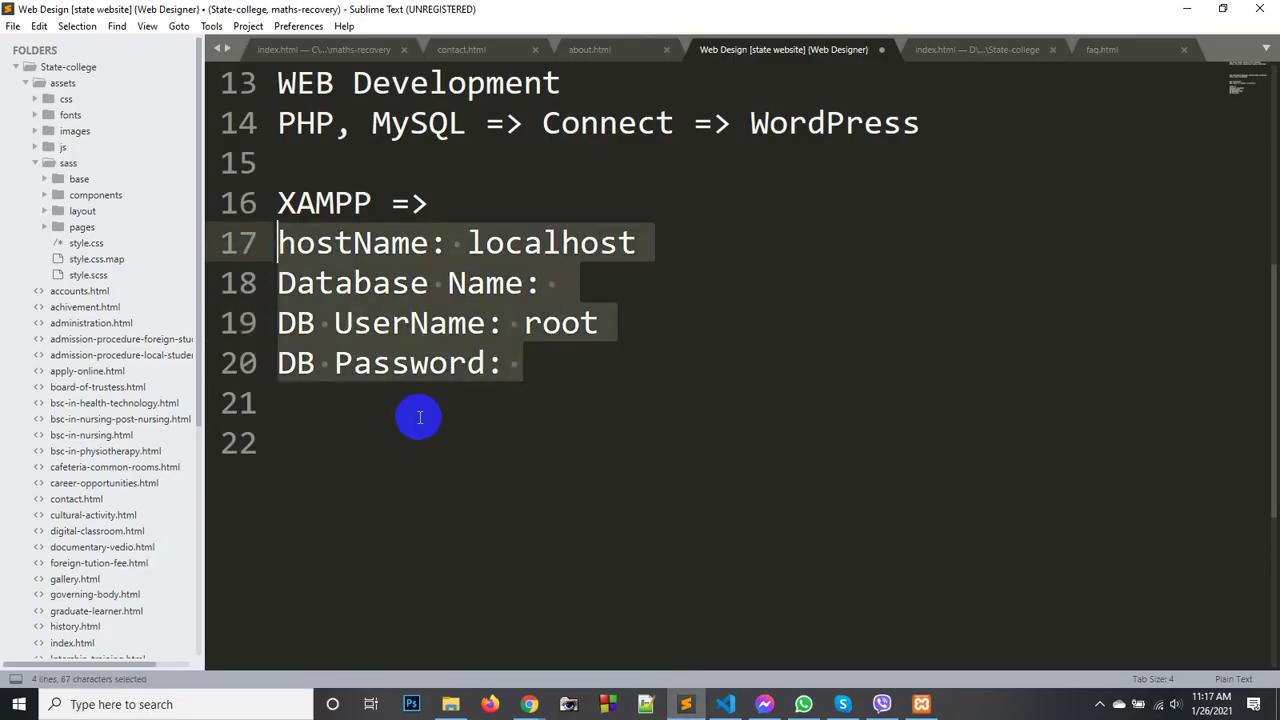
{"action": "mouse_move", "coordinate": [529, 704]}
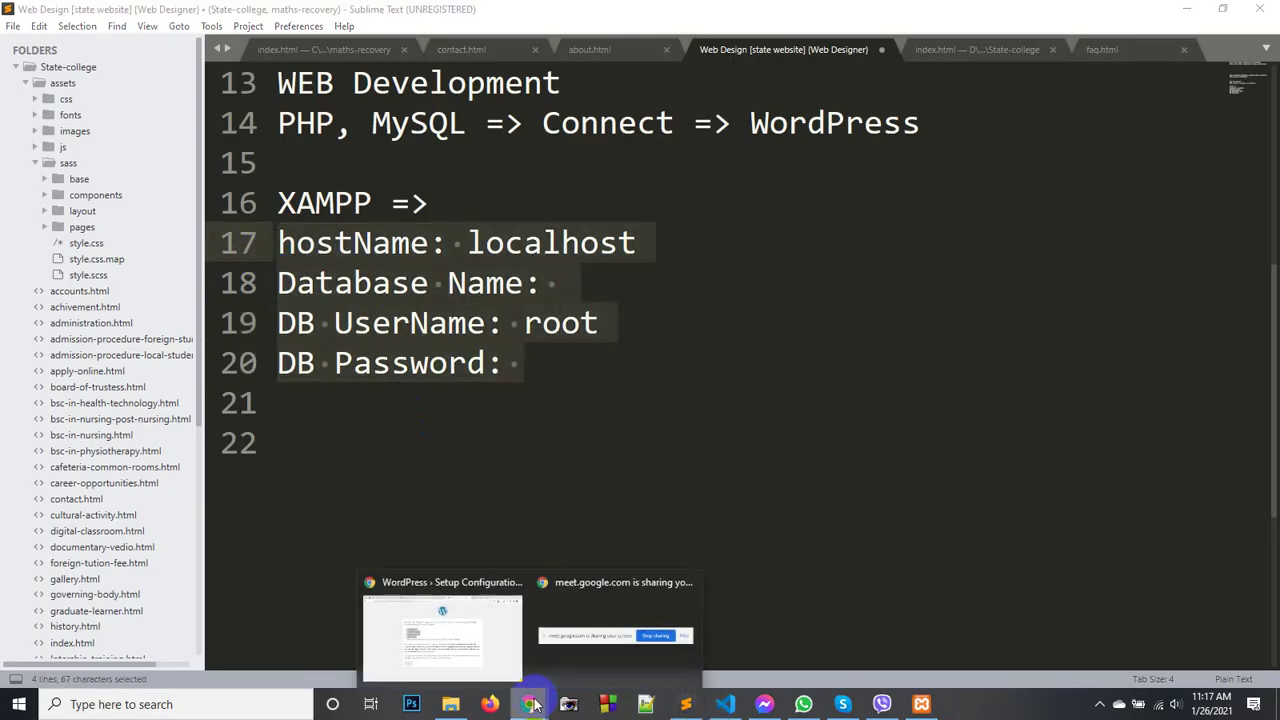
{"action": "left_click", "coordinate": [486, 648]}
{"action": "left_click", "coordinate": [405, 430]}
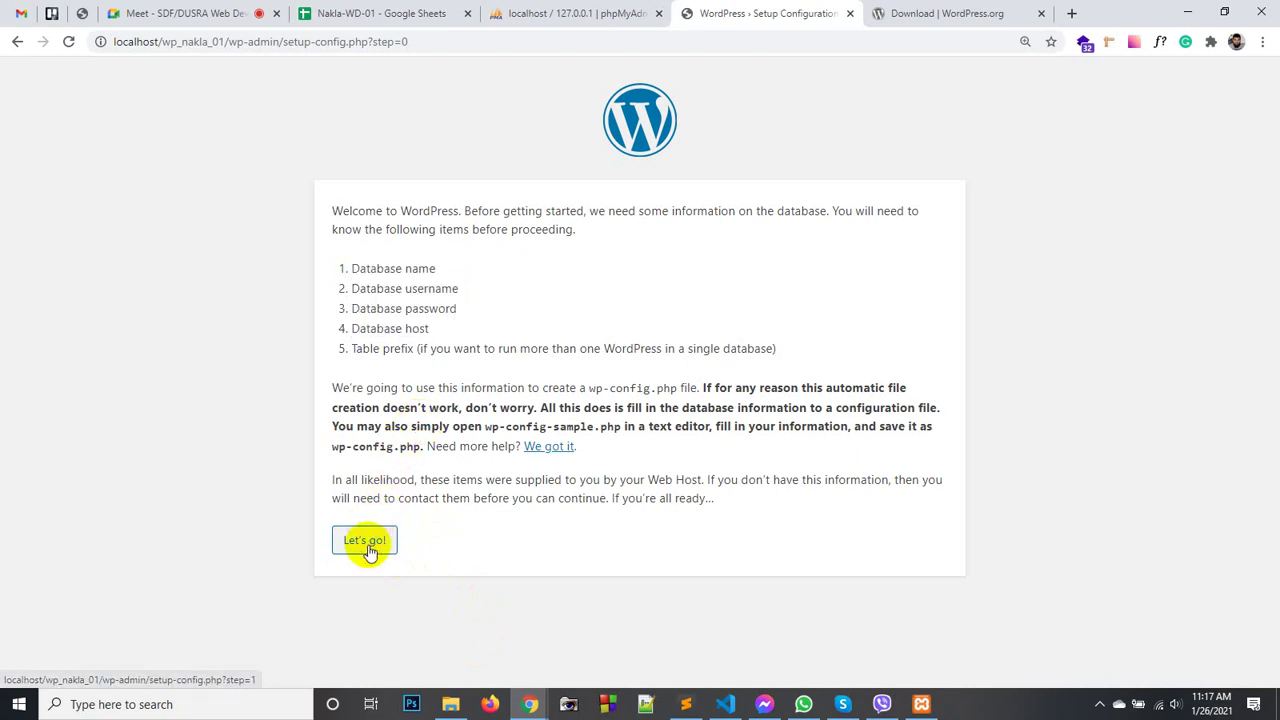
{"action": "left_click", "coordinate": [366, 546]}
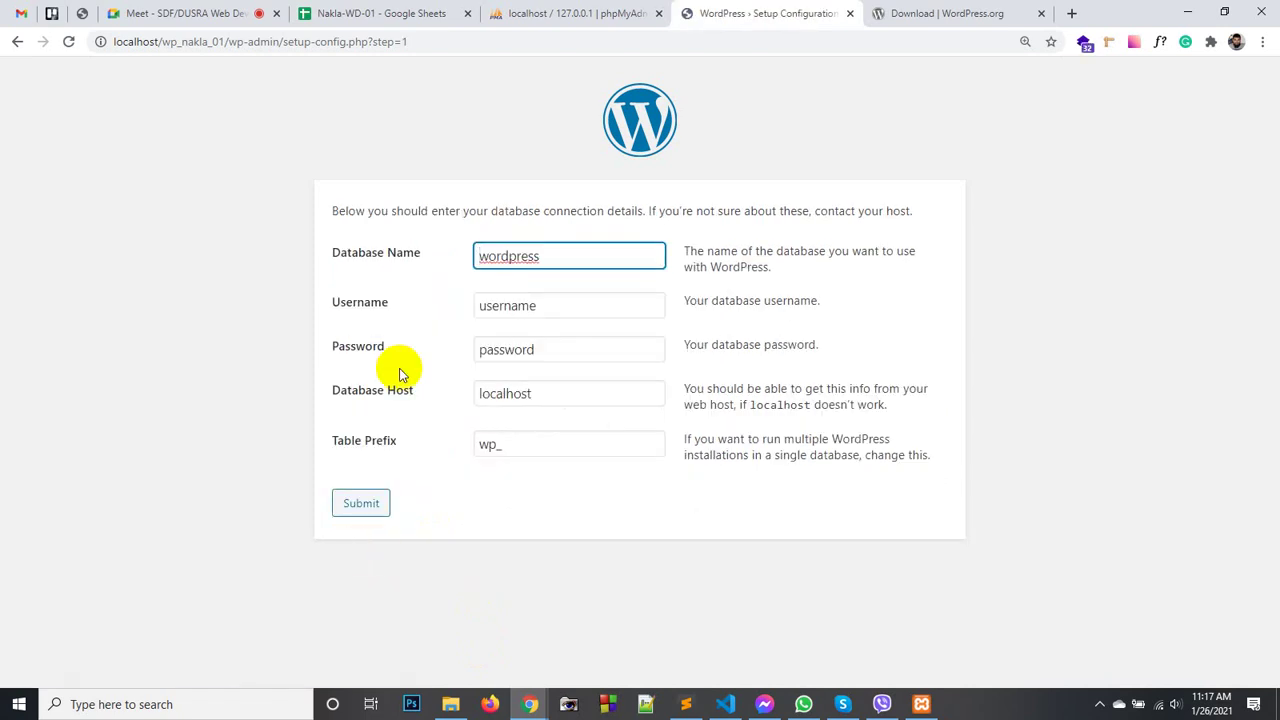
- Close the old phpMyAdmin tab and reopen phpMyAdmin via MySQL Admin in the XAMPP Control Panel
{"action": "double_click", "coordinate": [515, 255]}
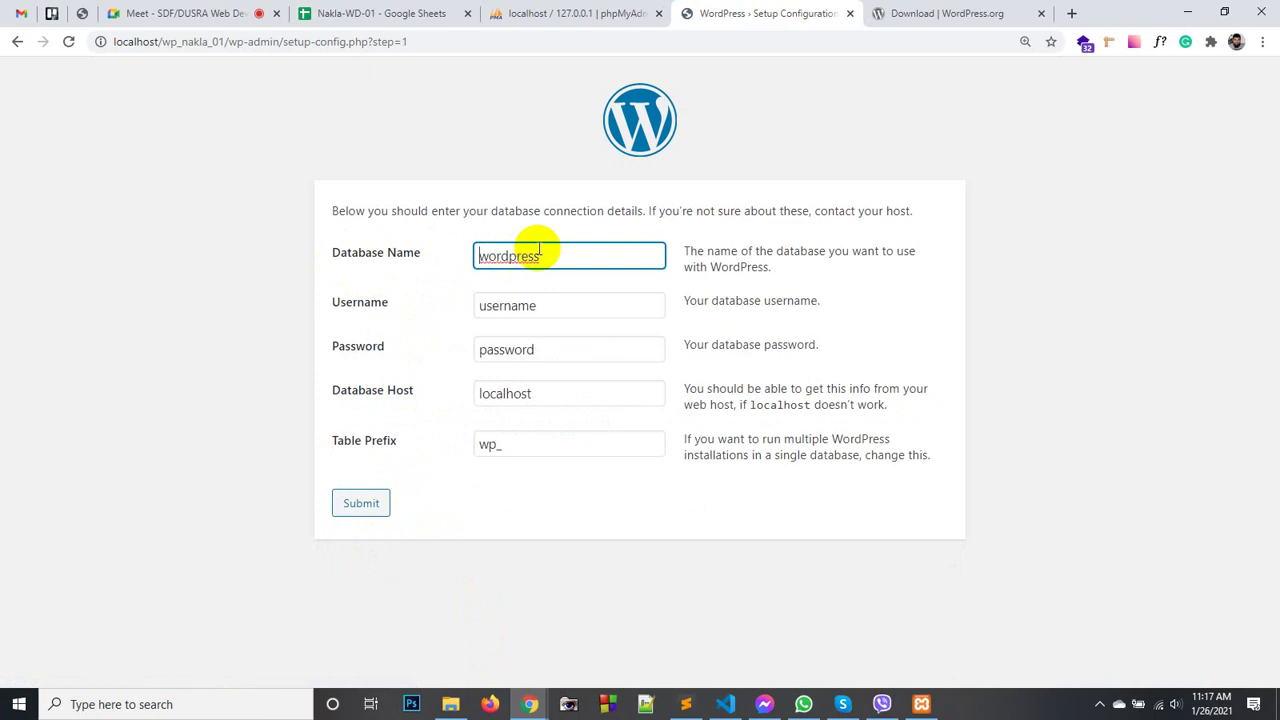
{"action": "left_click", "coordinate": [545, 13]}
{"action": "left_click", "coordinate": [658, 13]}
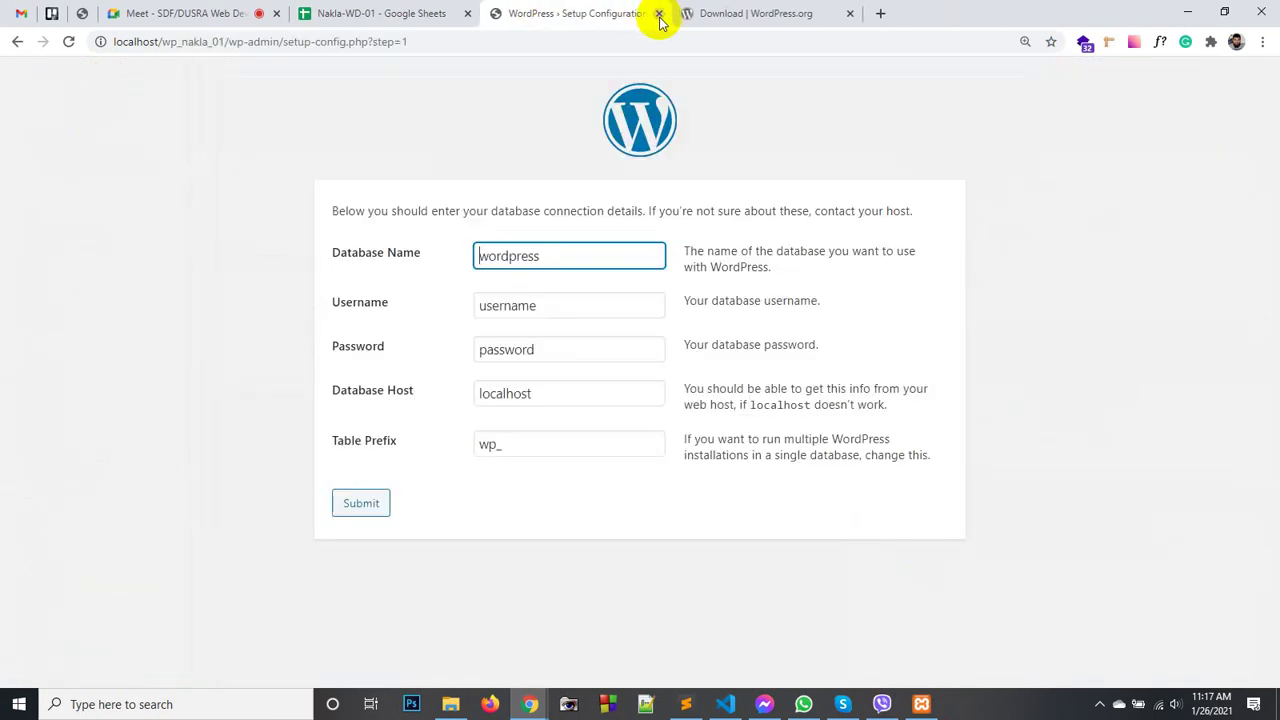
{"action": "left_click", "coordinate": [922, 704]}
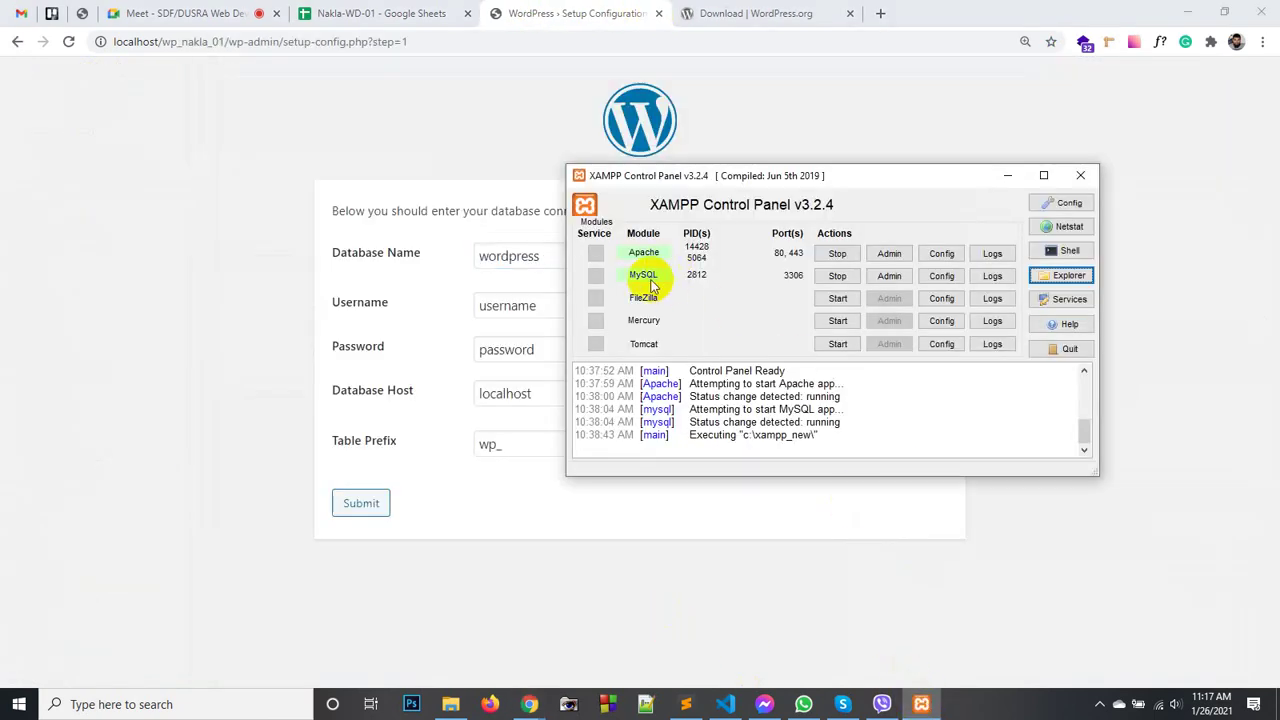
{"action": "left_click", "coordinate": [892, 278]}
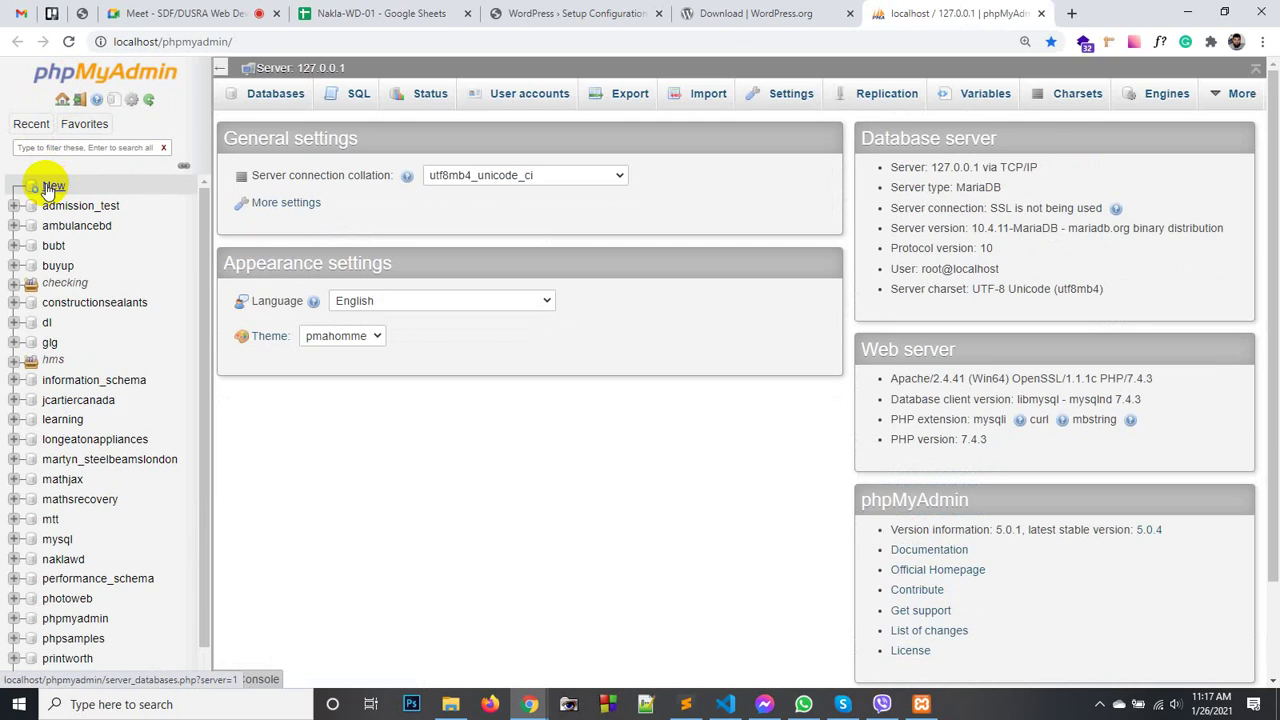
- Create the database wp_nakla in phpMyAdmin, copying its name first, and open it
{"action": "left_click", "coordinate": [47, 188]}
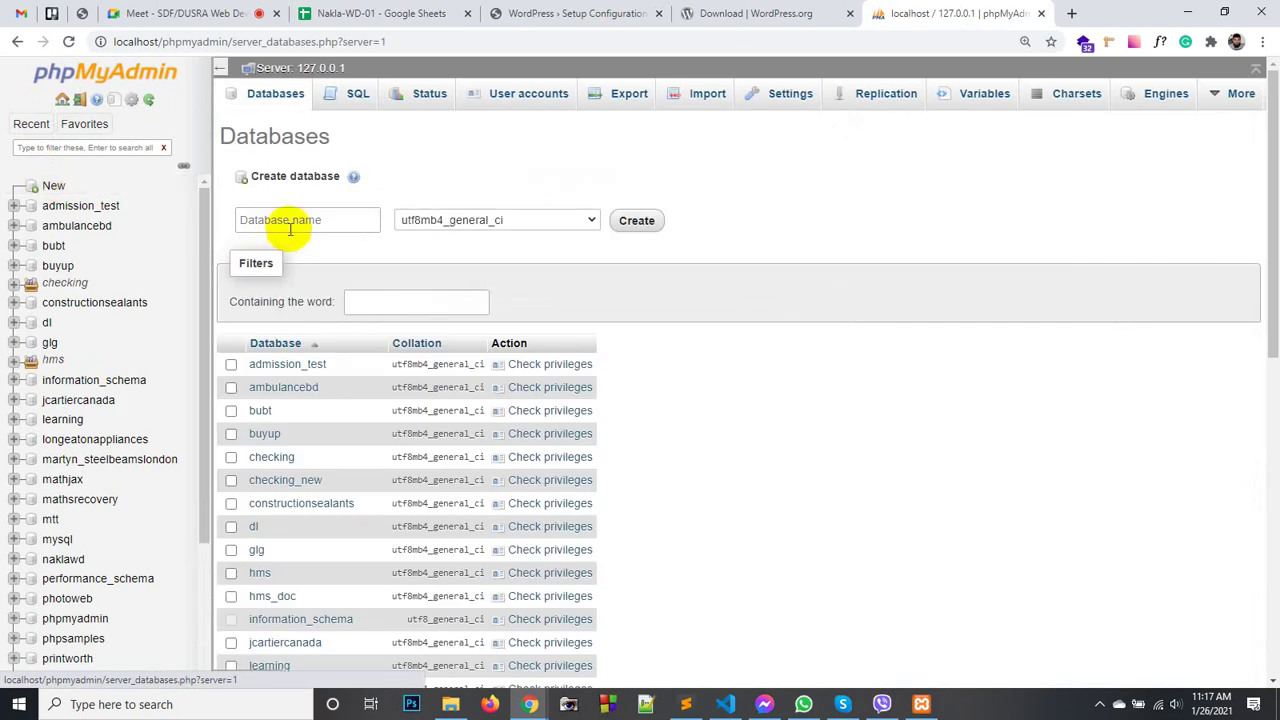
{"action": "left_click", "coordinate": [290, 224]}
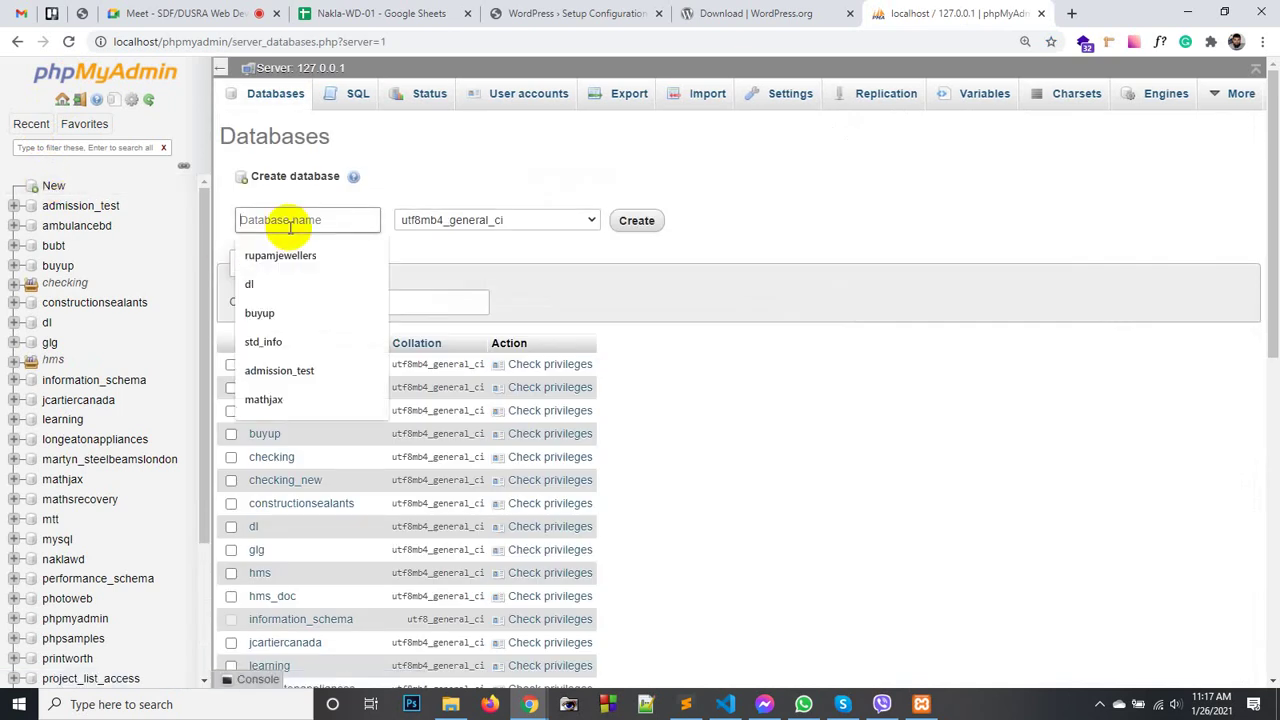
{"action": "type", "text": "wp"}
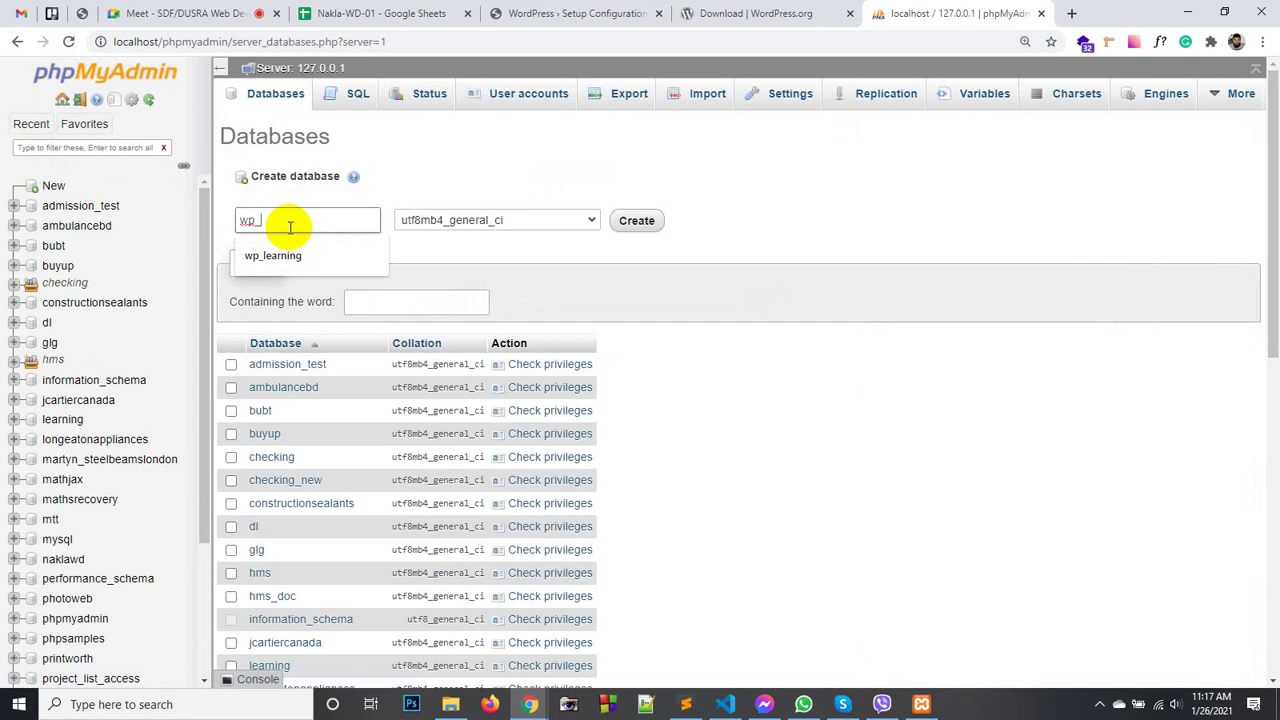
{"action": "type", "text": "_nakla"}
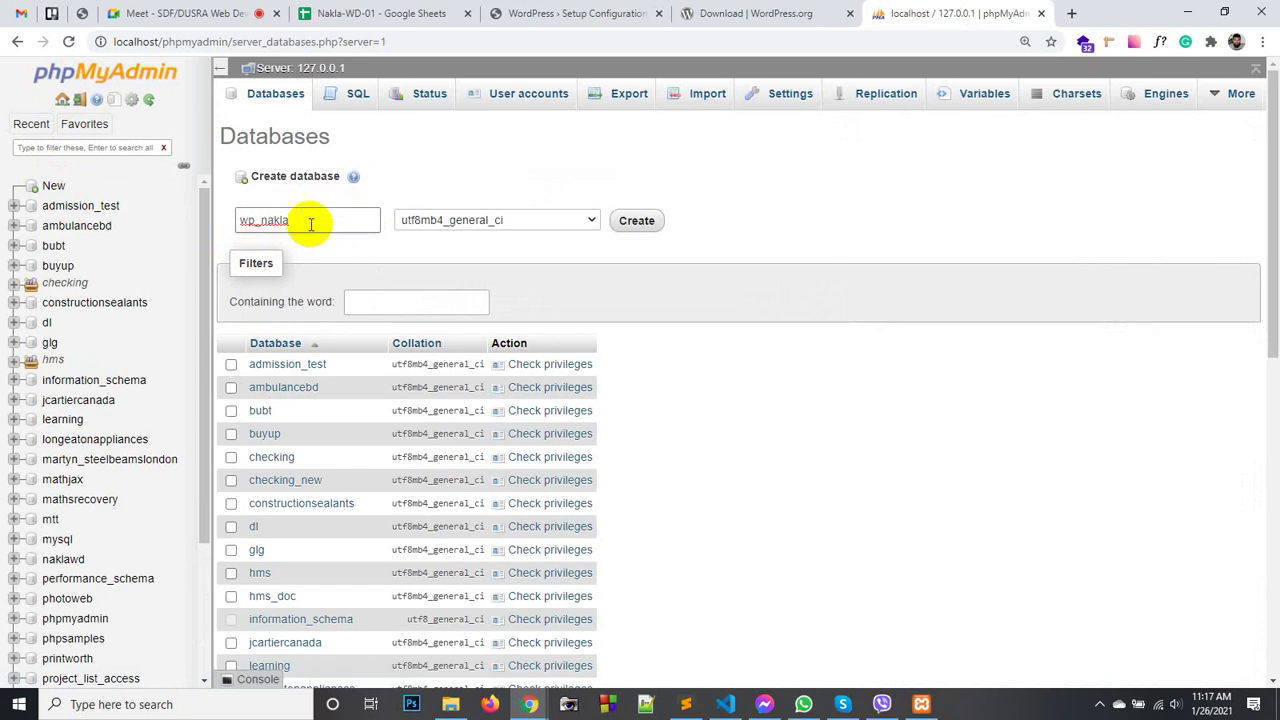
{"action": "left_click_drag", "start_coordinate": [309, 220], "coordinate": [246, 213]}
{"action": "right_click", "coordinate": [258, 222]}
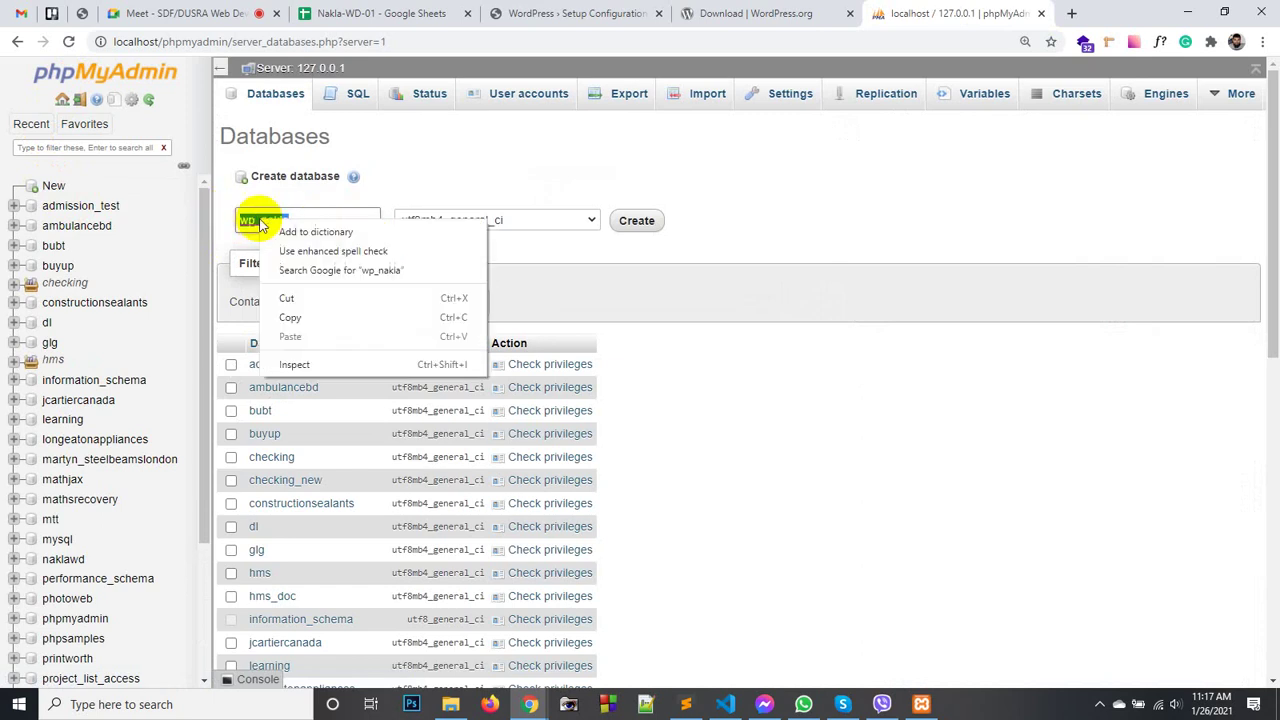
{"action": "left_click", "coordinate": [303, 317]}
{"action": "left_click", "coordinate": [637, 221]}
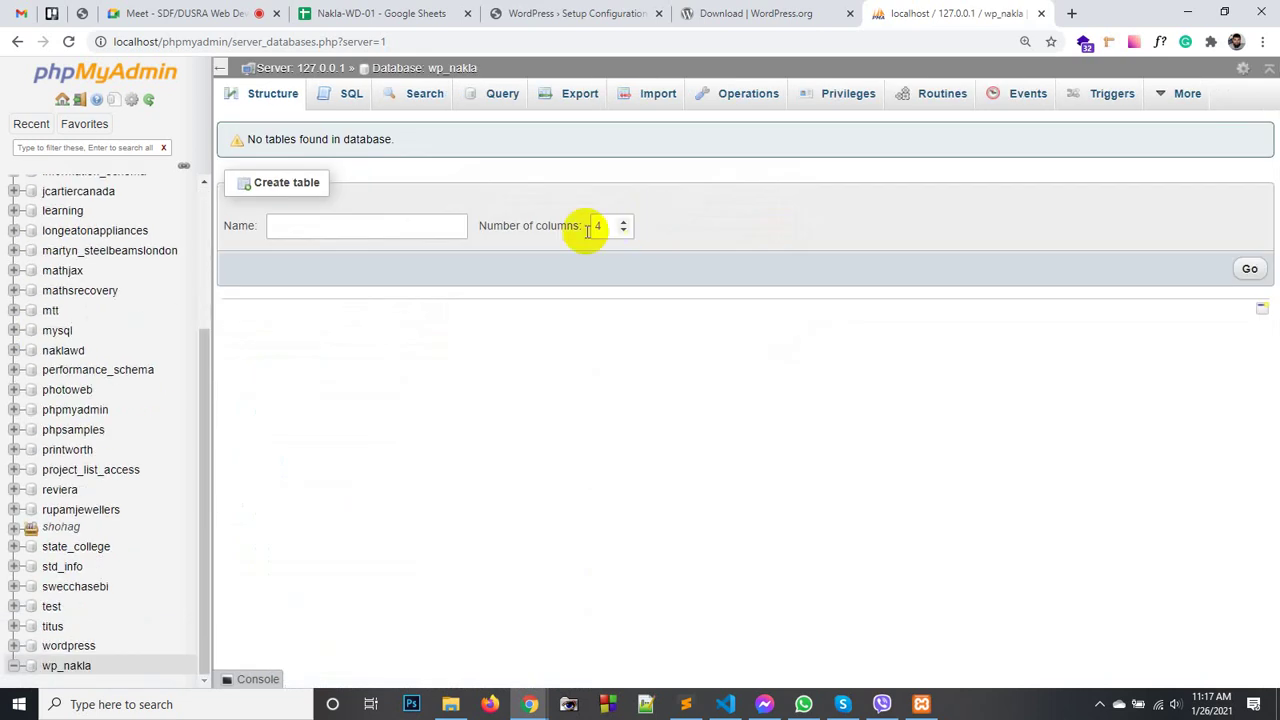
{"action": "left_click", "coordinate": [68, 667]}
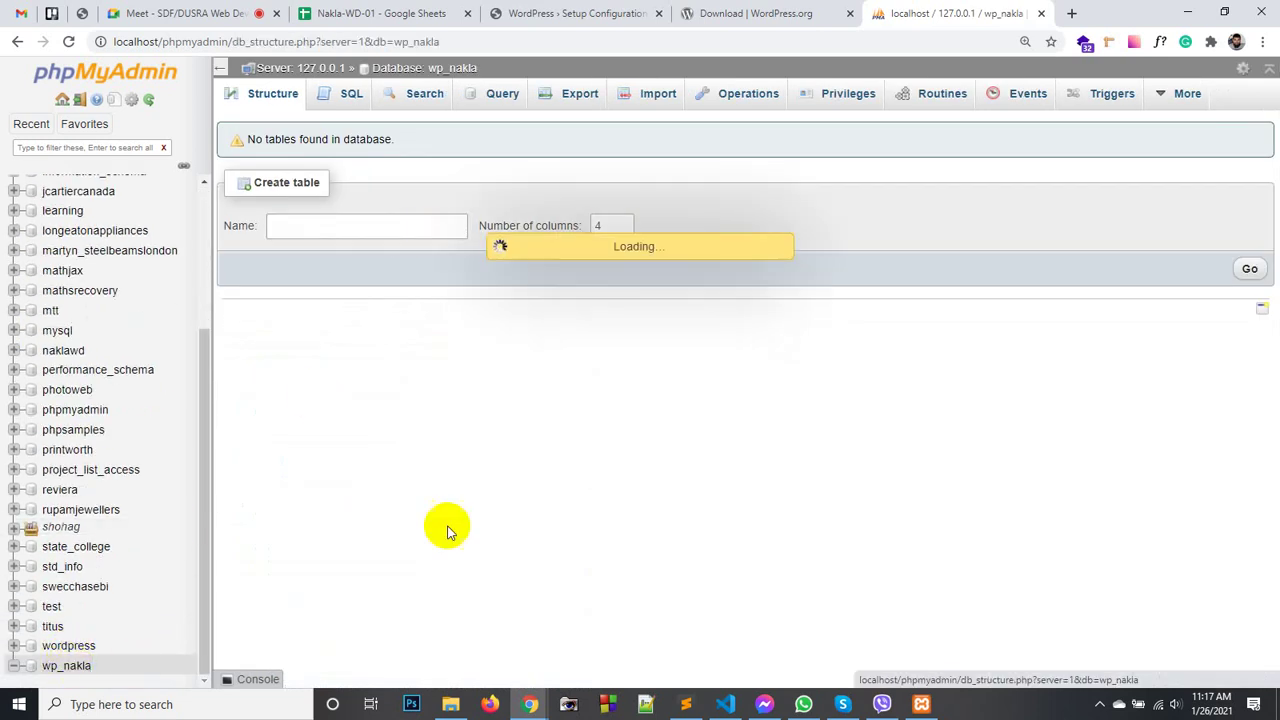
- Paste wp_nakla as the Database Name and record it in the Sublime Text notes
{"action": "left_click", "coordinate": [545, 13]}
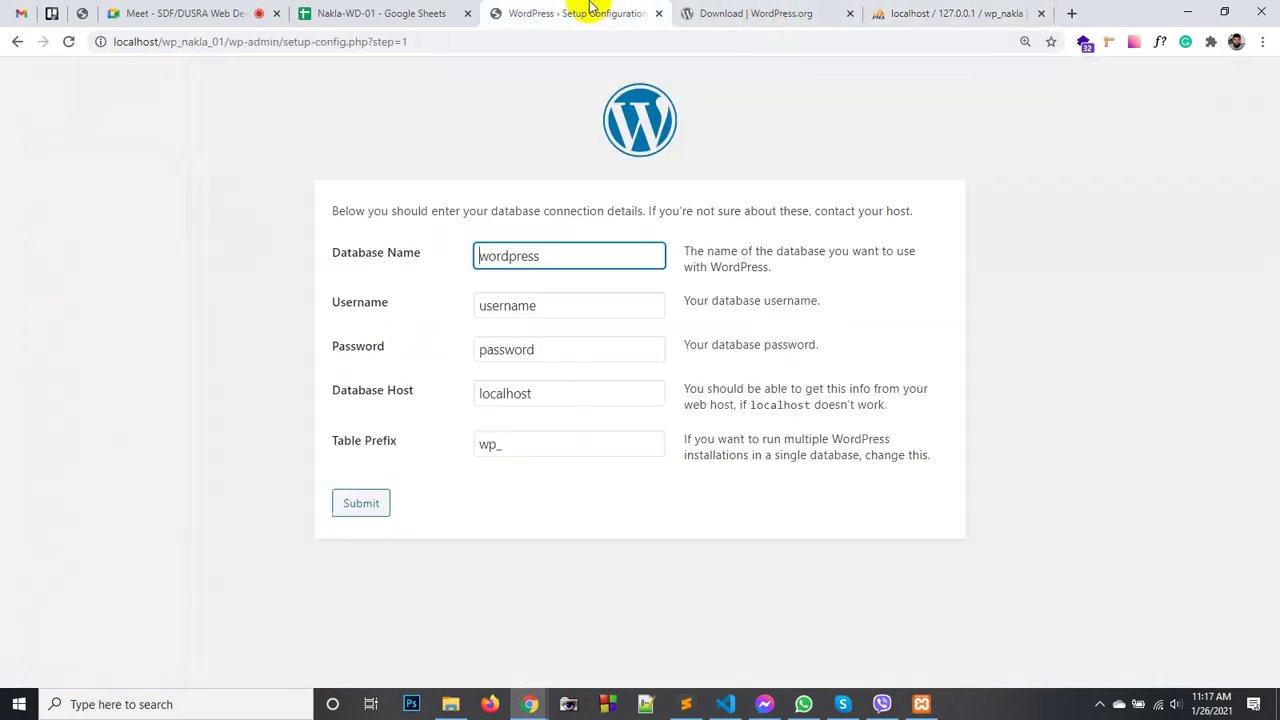
{"action": "left_click_drag", "start_coordinate": [571, 257], "coordinate": [445, 248]}
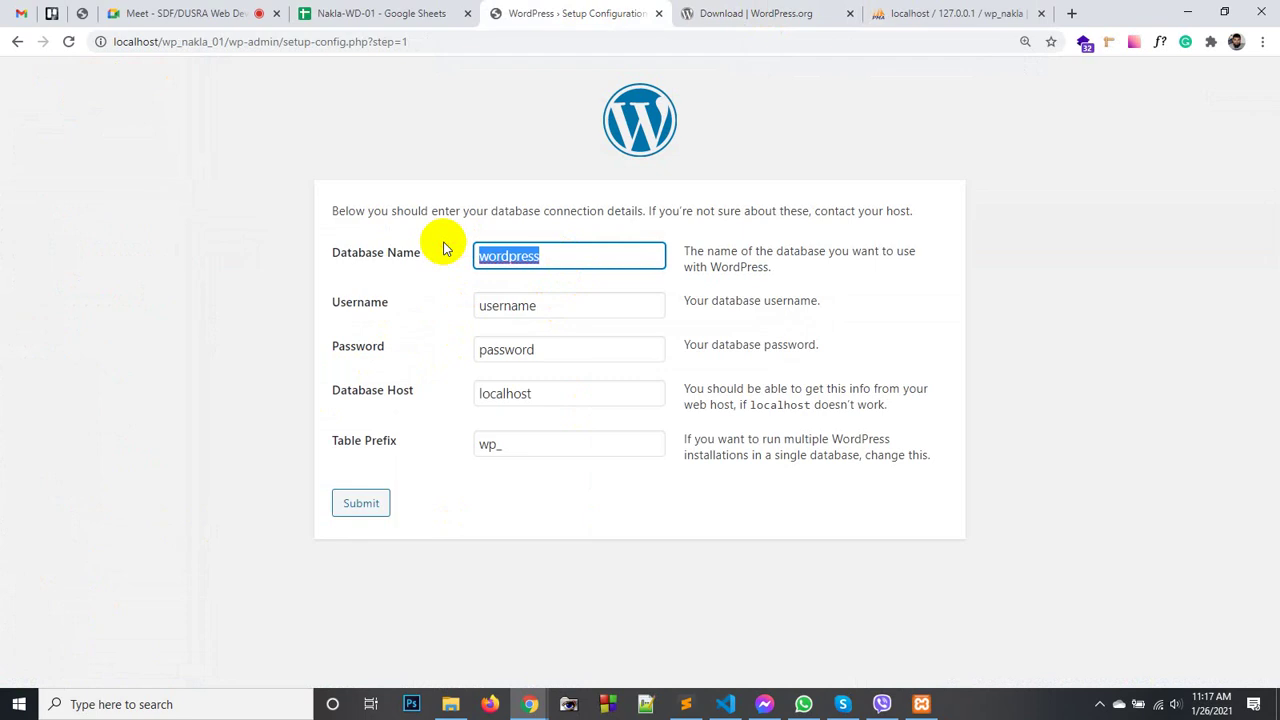
{"action": "key", "text": "ctrl+v"}
{"action": "left_click", "coordinate": [514, 206]}
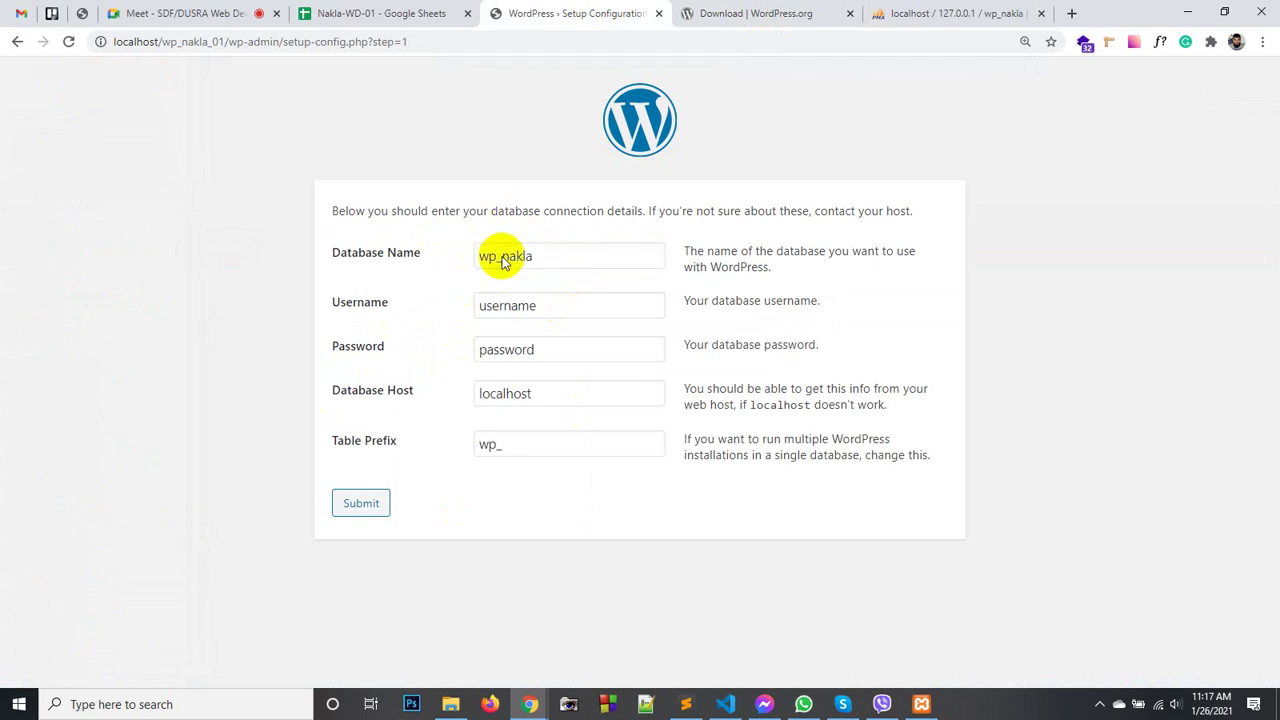
{"action": "double_click", "coordinate": [523, 254]}
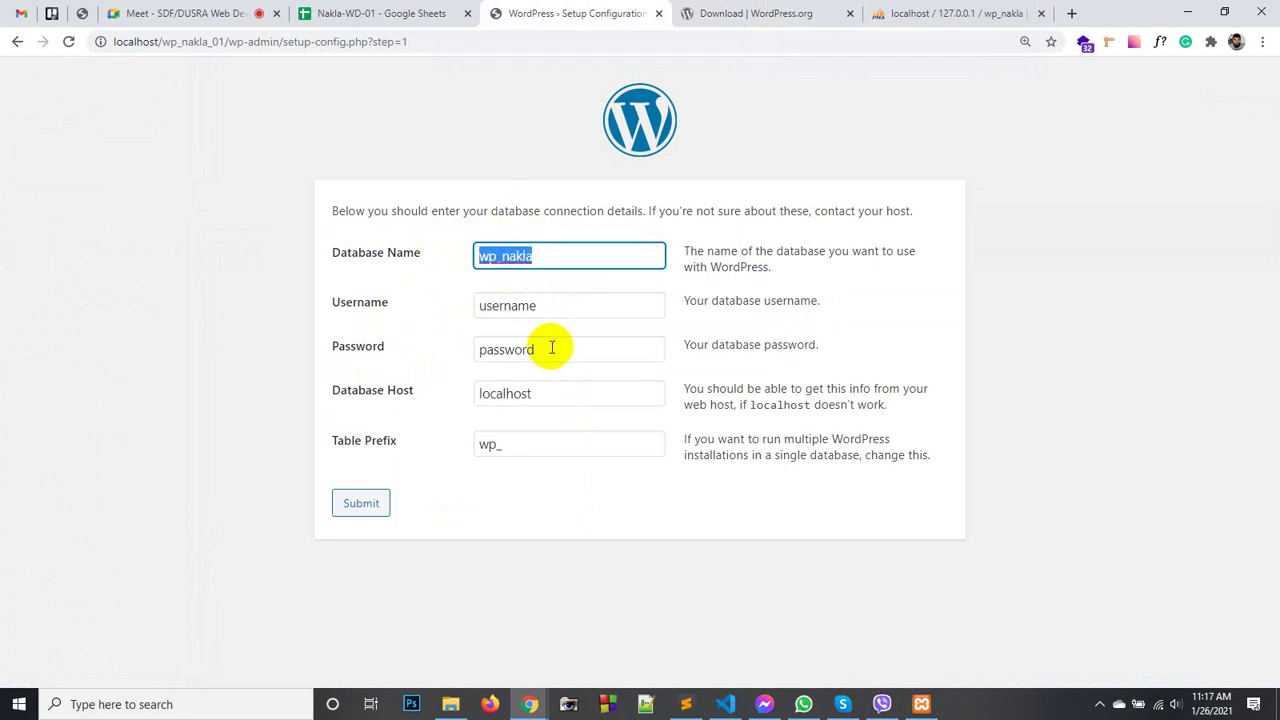
{"action": "left_click", "coordinate": [686, 702]}
{"action": "left_click", "coordinate": [526, 243]}
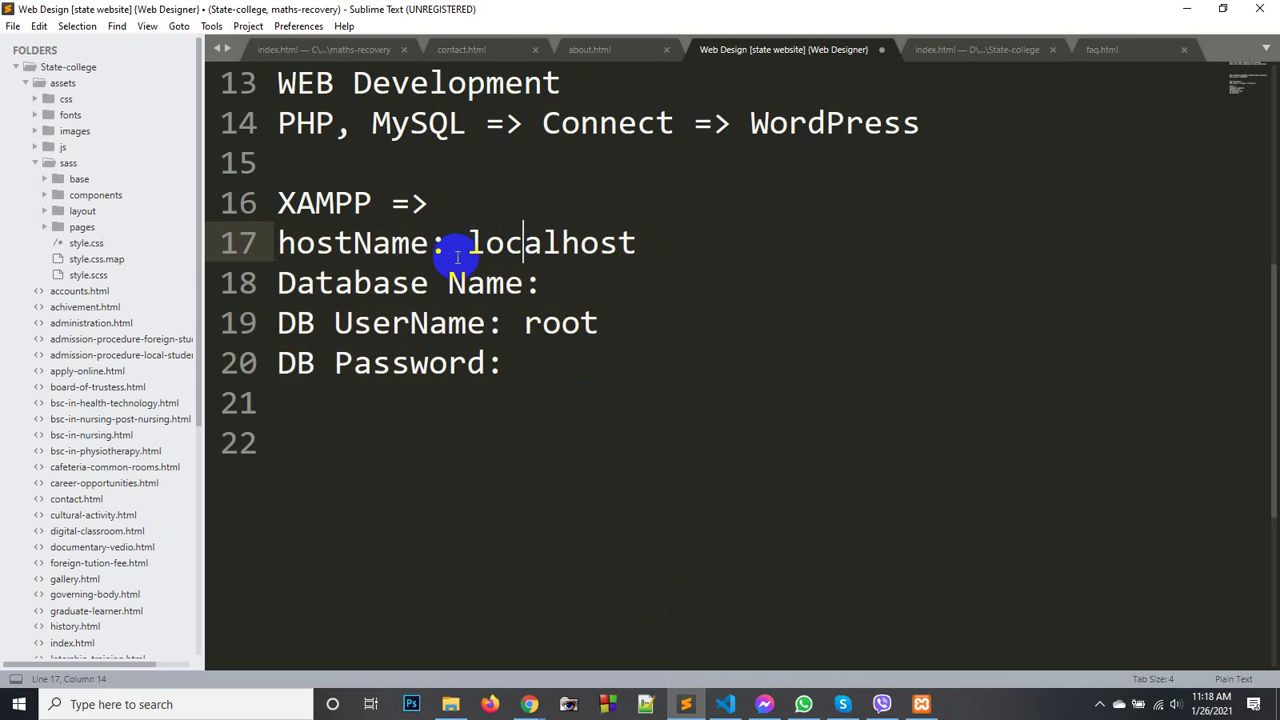
{"action": "left_click", "coordinate": [557, 282]}
{"action": "key", "text": "ctrl+v"}
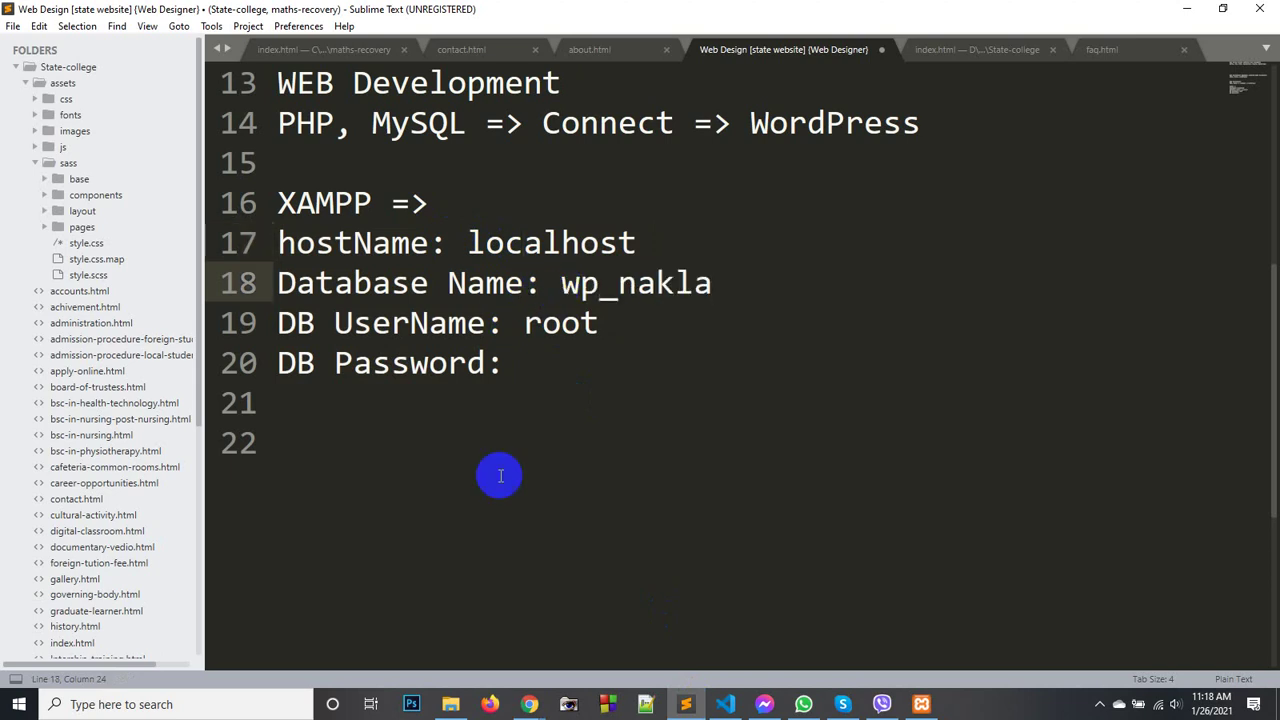
{"action": "left_click", "coordinate": [529, 703]}
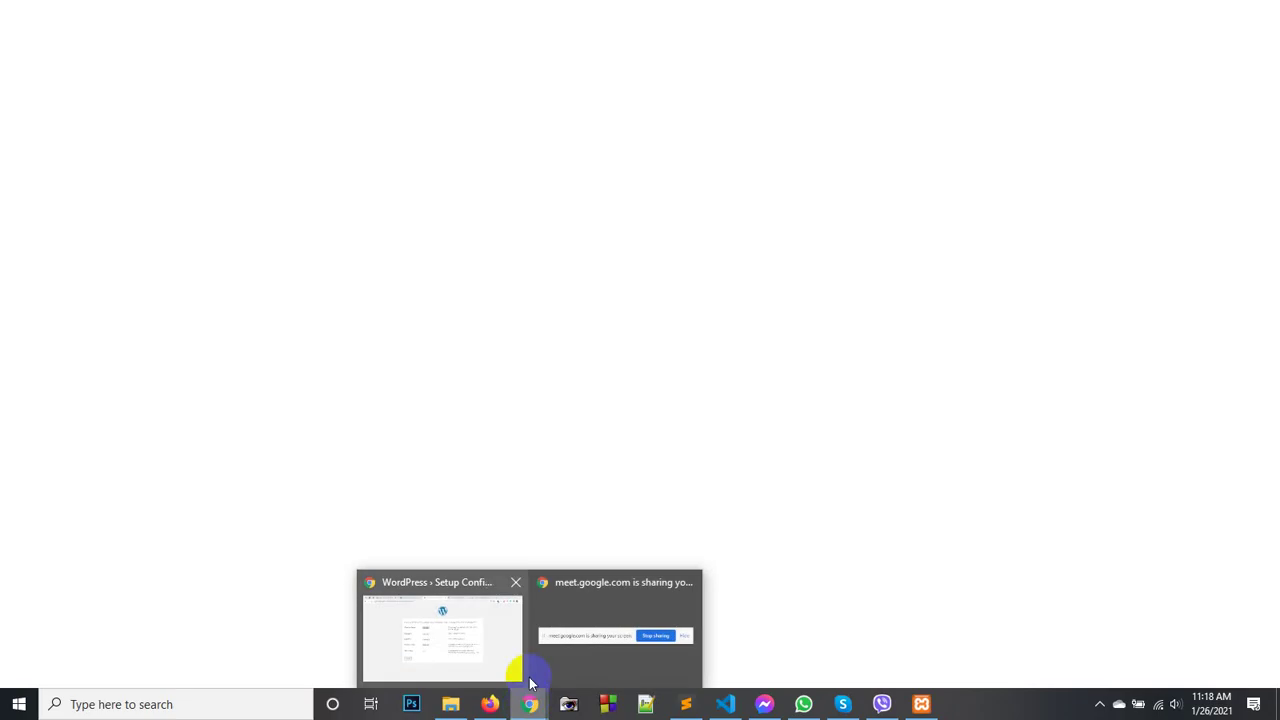
{"action": "left_click", "coordinate": [475, 628]}
- Set the database Username to root, matching the notes
{"action": "left_click", "coordinate": [426, 195]}
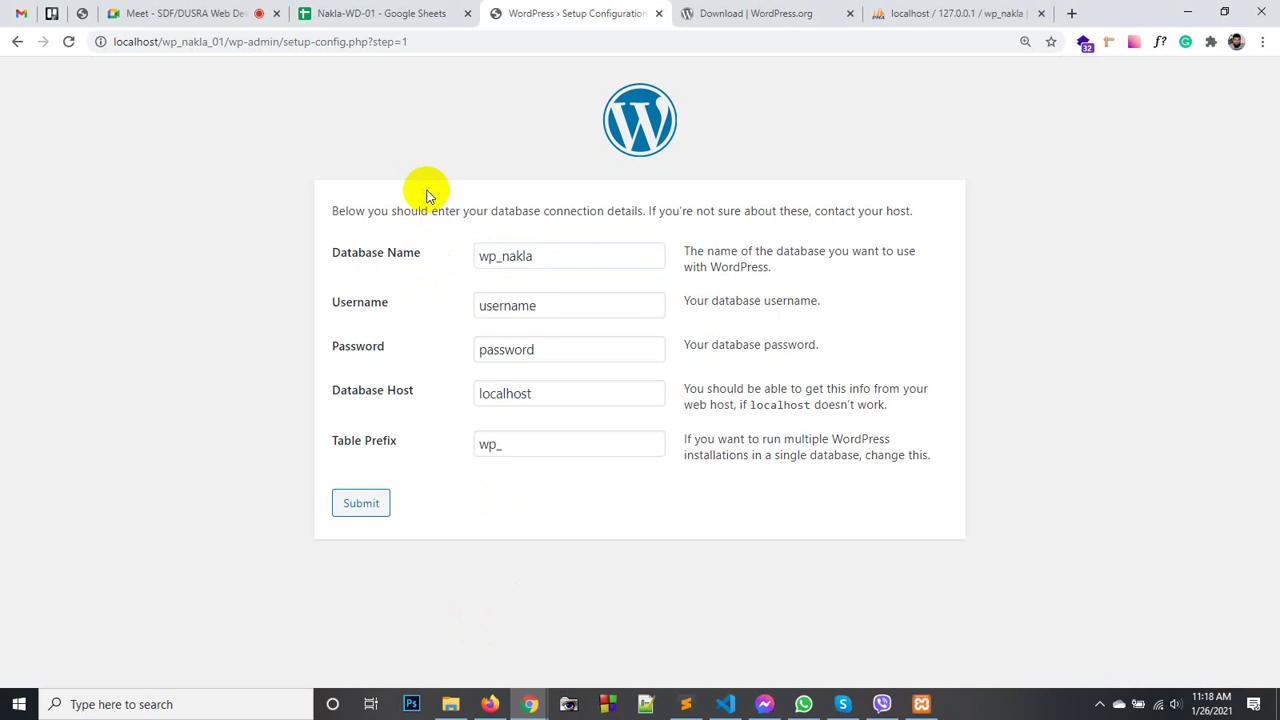
{"action": "double_click", "coordinate": [505, 308]}
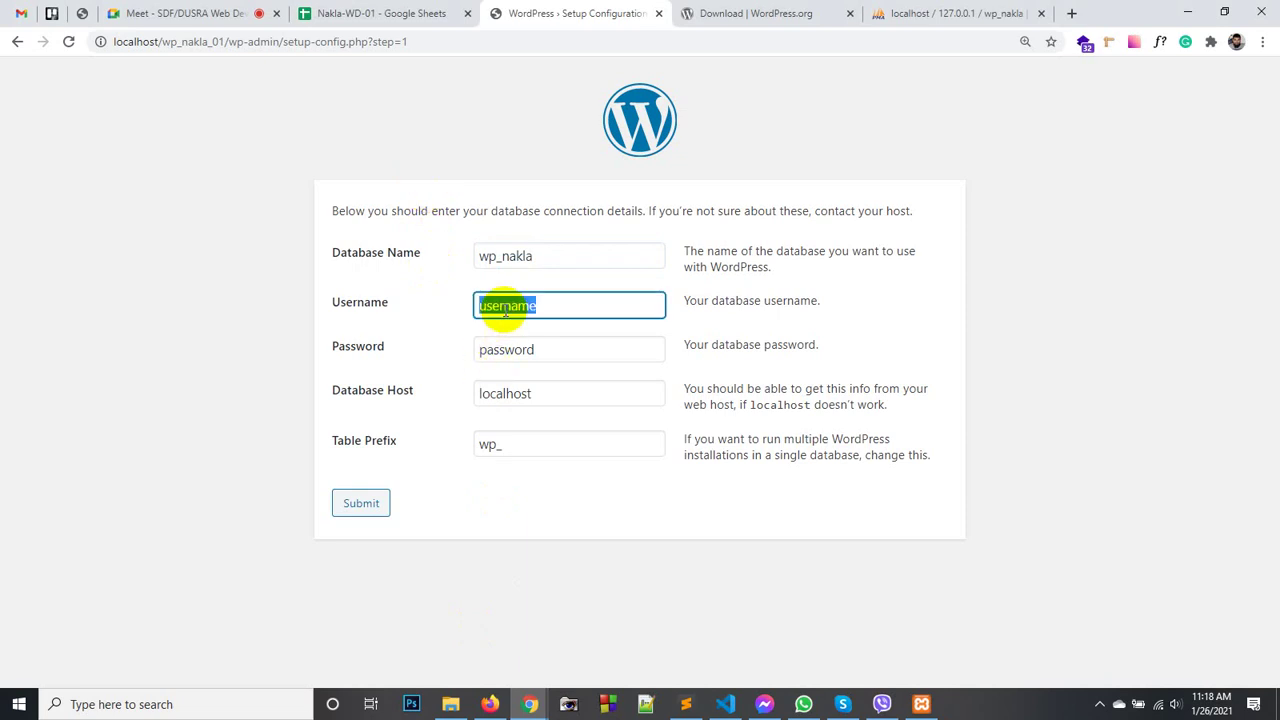
{"action": "type", "text": "root"}
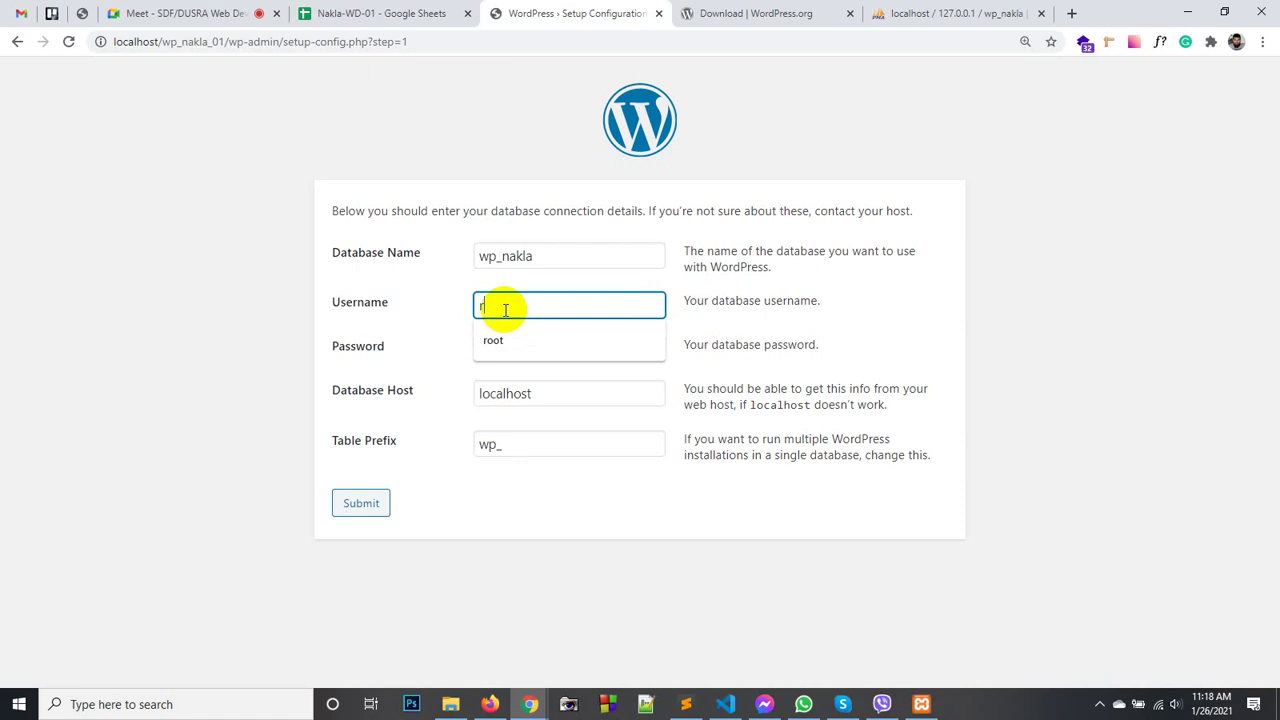
{"action": "left_click", "coordinate": [423, 320]}
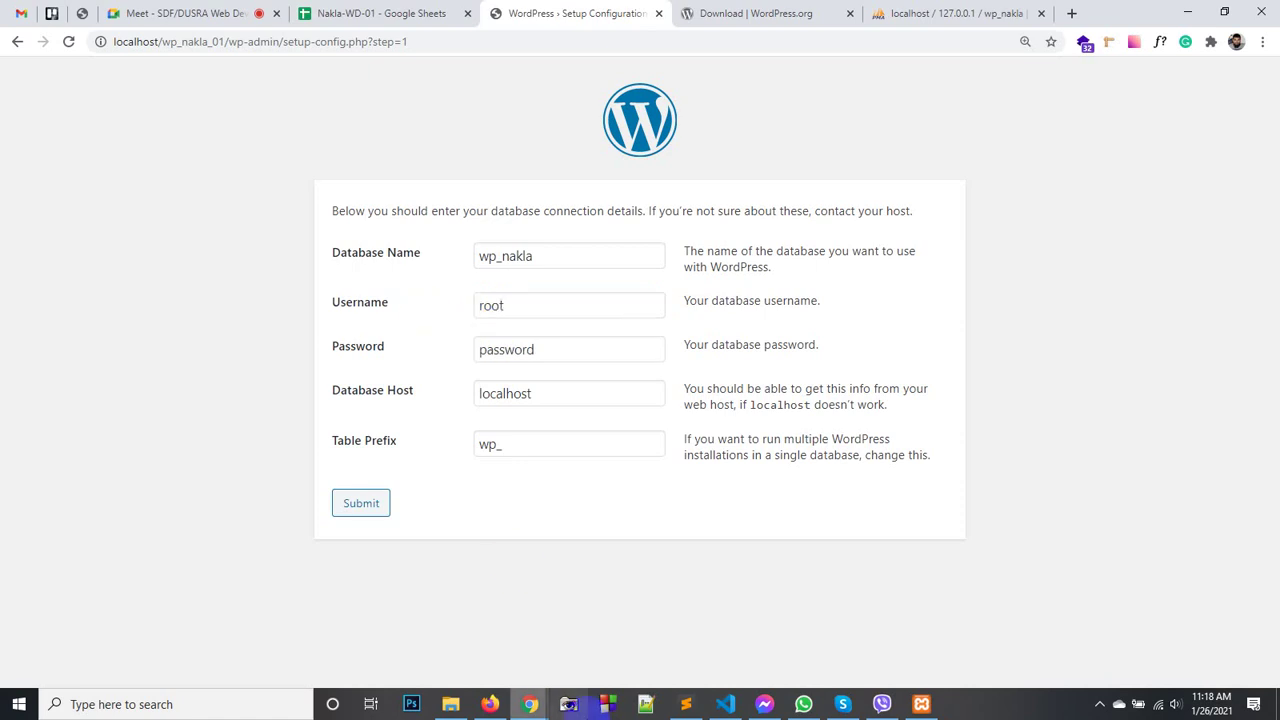
{"action": "left_click", "coordinate": [686, 704]}
{"action": "double_click", "coordinate": [568, 322]}
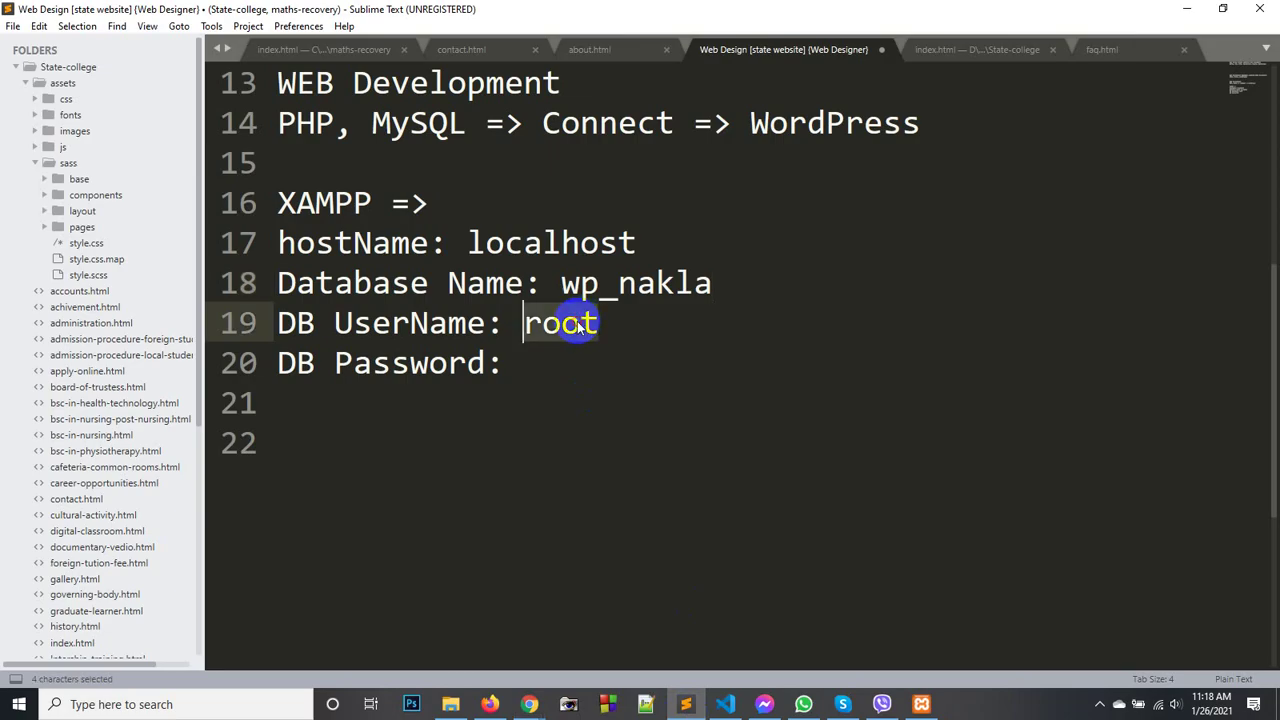
{"action": "left_click", "coordinate": [690, 708]}
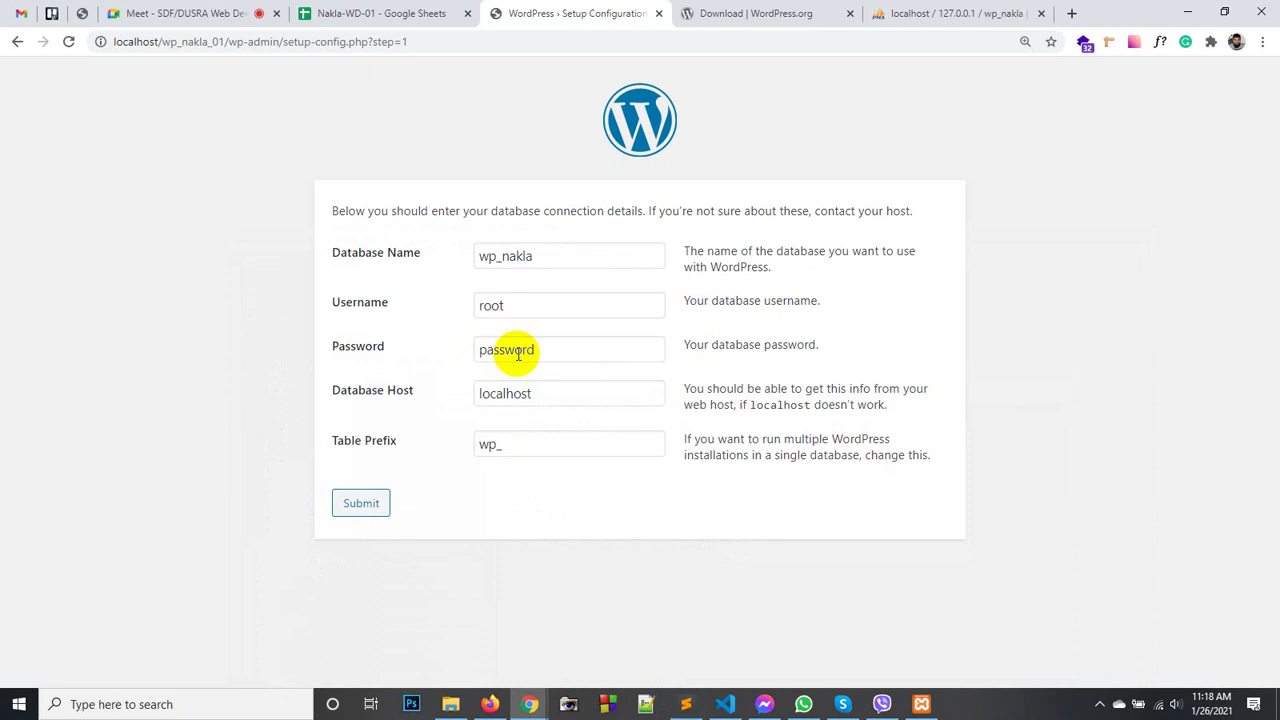
- Leave the password blank, keep table prefix wp_ with host localhost, and submit
{"action": "double_click", "coordinate": [512, 350]}
{"action": "key", "text": "BackSpace"}
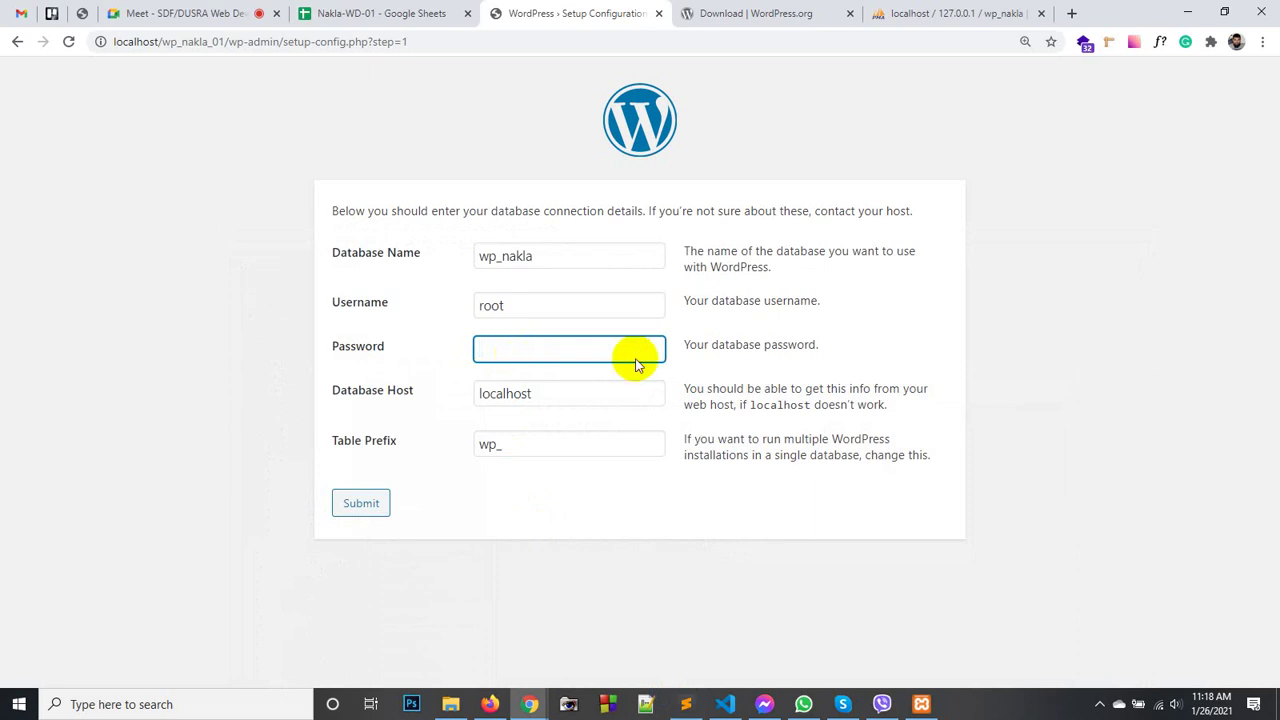
{"action": "left_click", "coordinate": [814, 362]}
{"action": "left_click", "coordinate": [536, 352]}
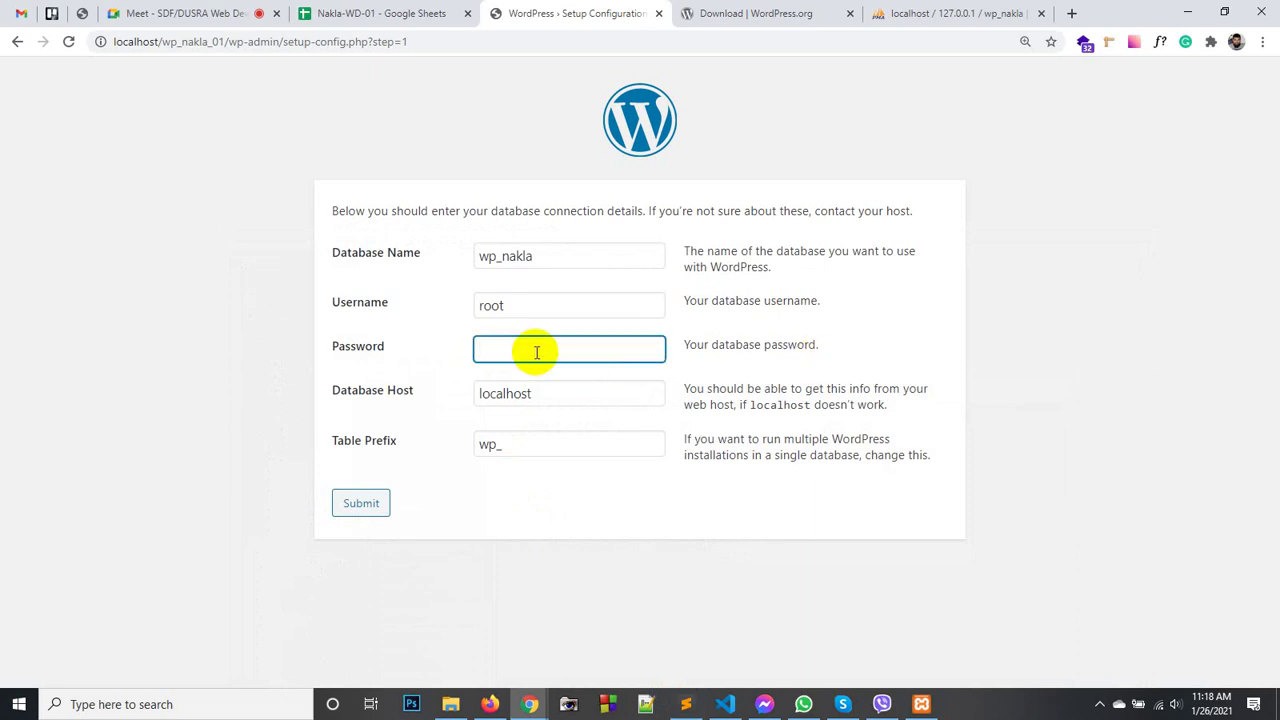
{"action": "left_click", "coordinate": [452, 370]}
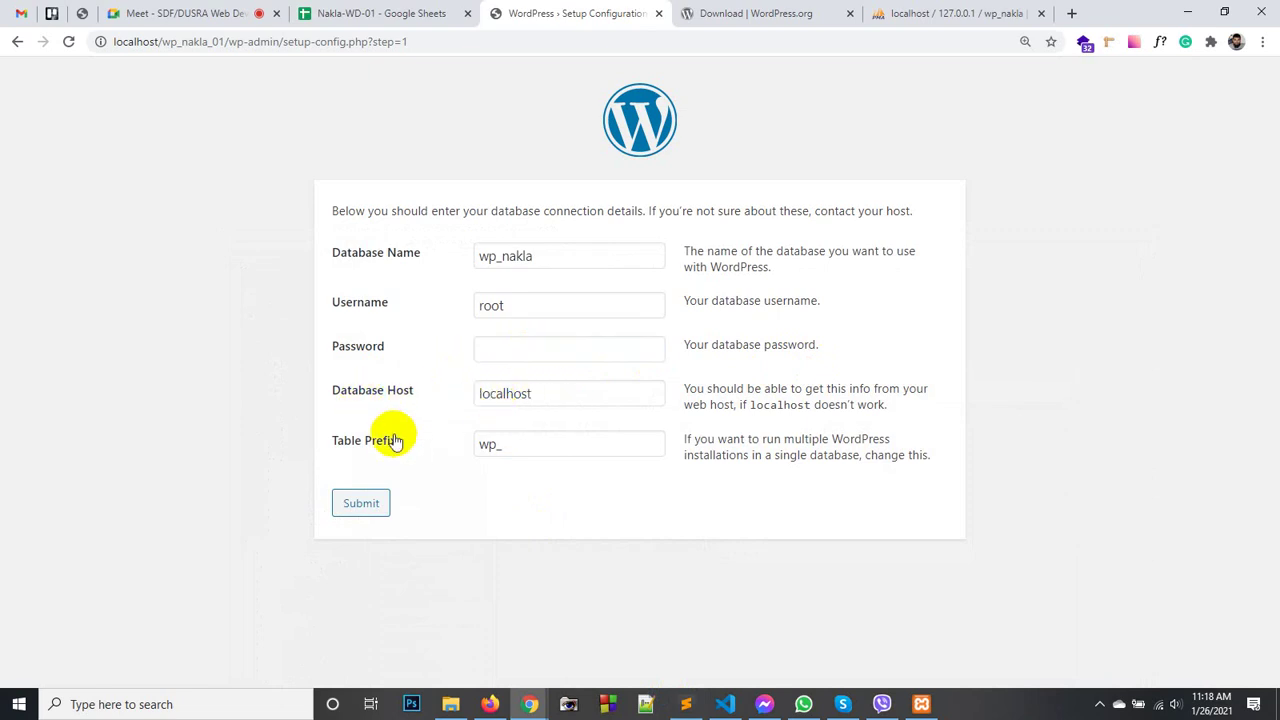
{"action": "double_click", "coordinate": [492, 445]}
{"action": "left_click", "coordinate": [452, 444]}
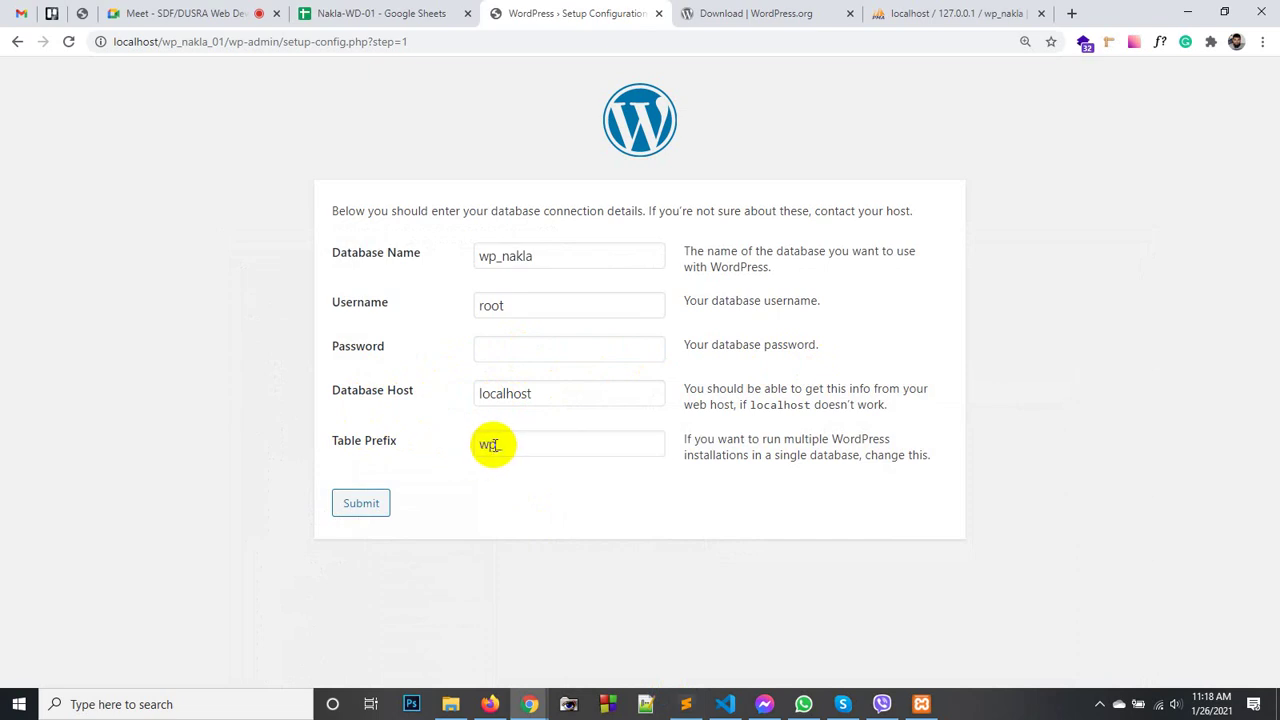
{"action": "double_click", "coordinate": [492, 445]}
{"action": "double_click", "coordinate": [488, 445]}
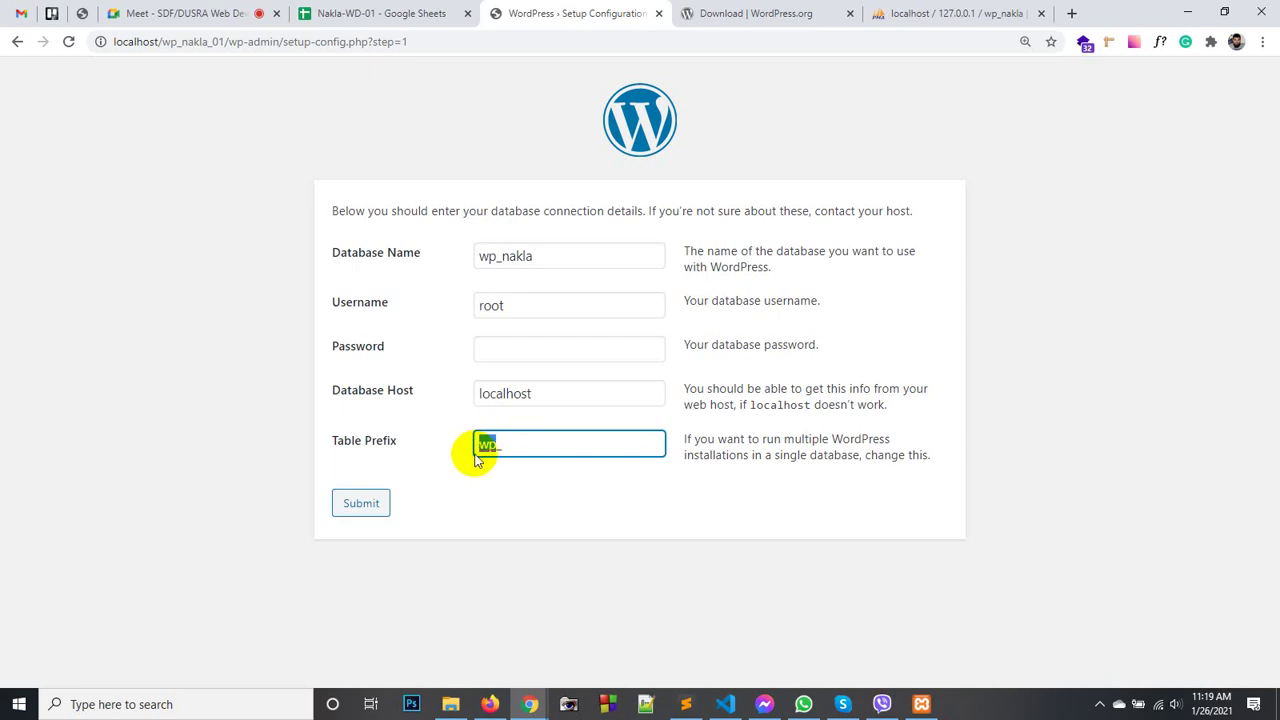
{"action": "left_click", "coordinate": [460, 460]}
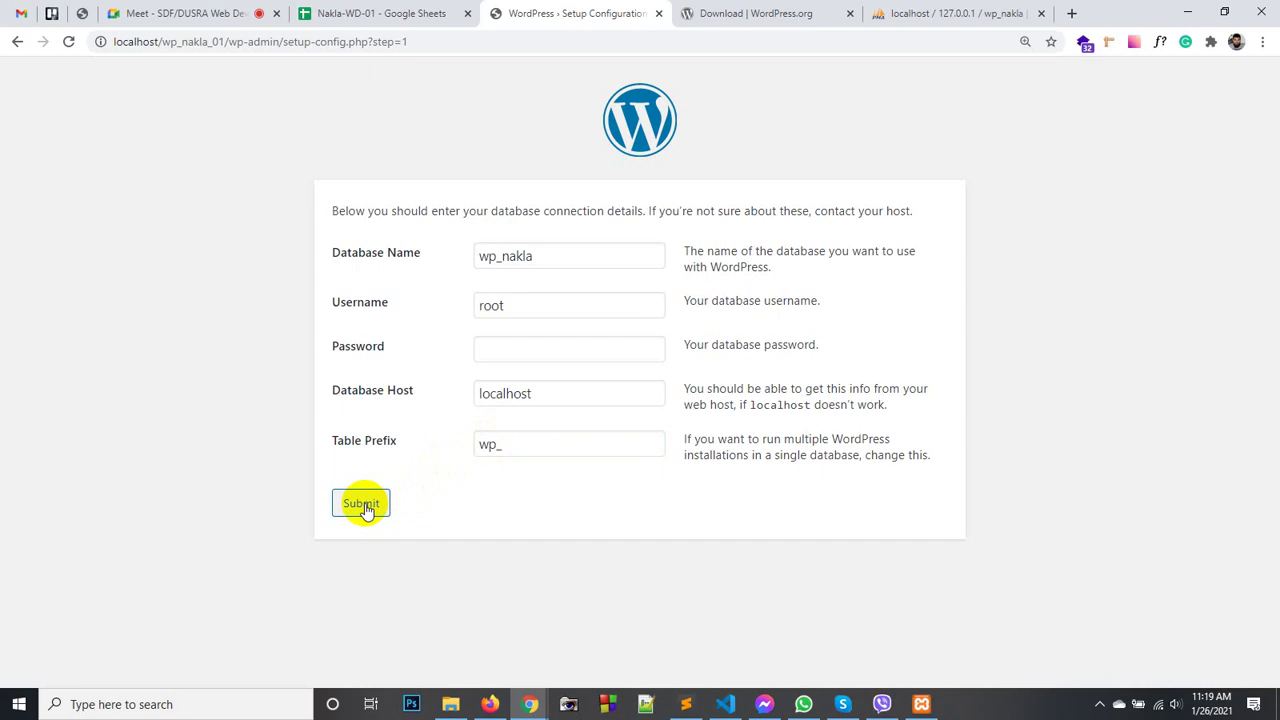
{"action": "left_click", "coordinate": [362, 505]}
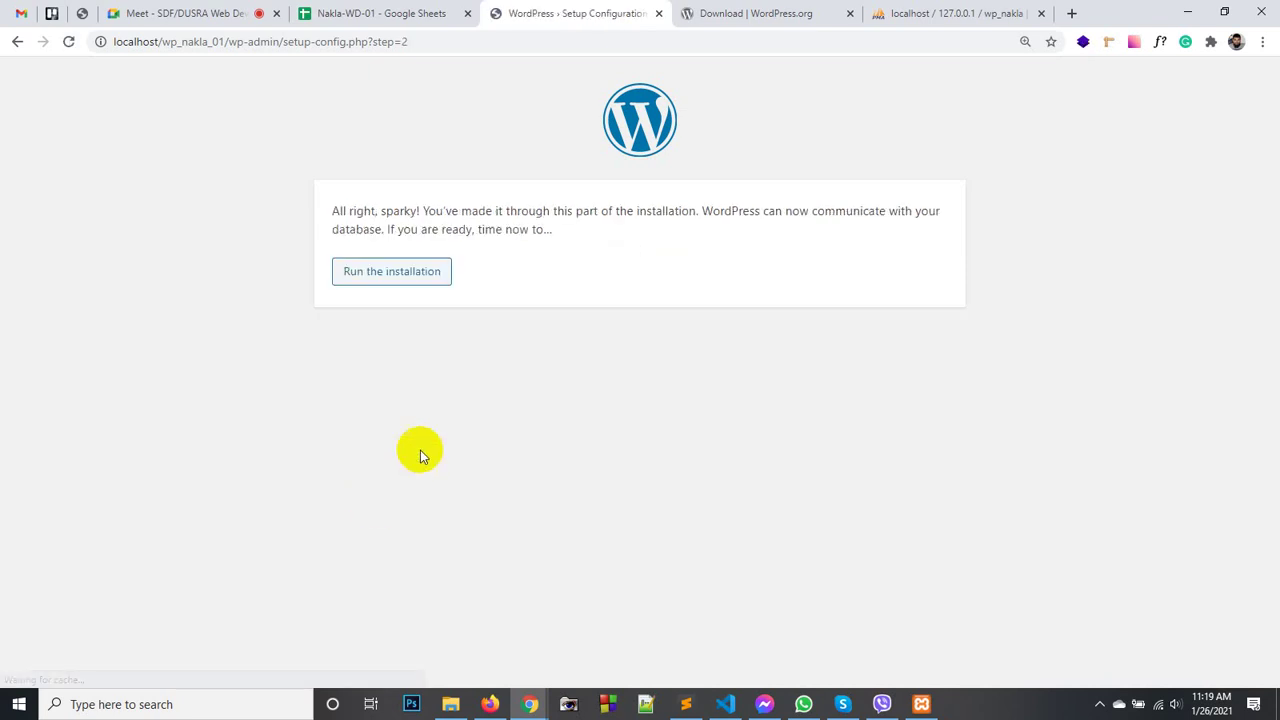
- Run the installation and enter the site title 'Nakla Web Developers'
{"action": "left_click", "coordinate": [375, 276]}
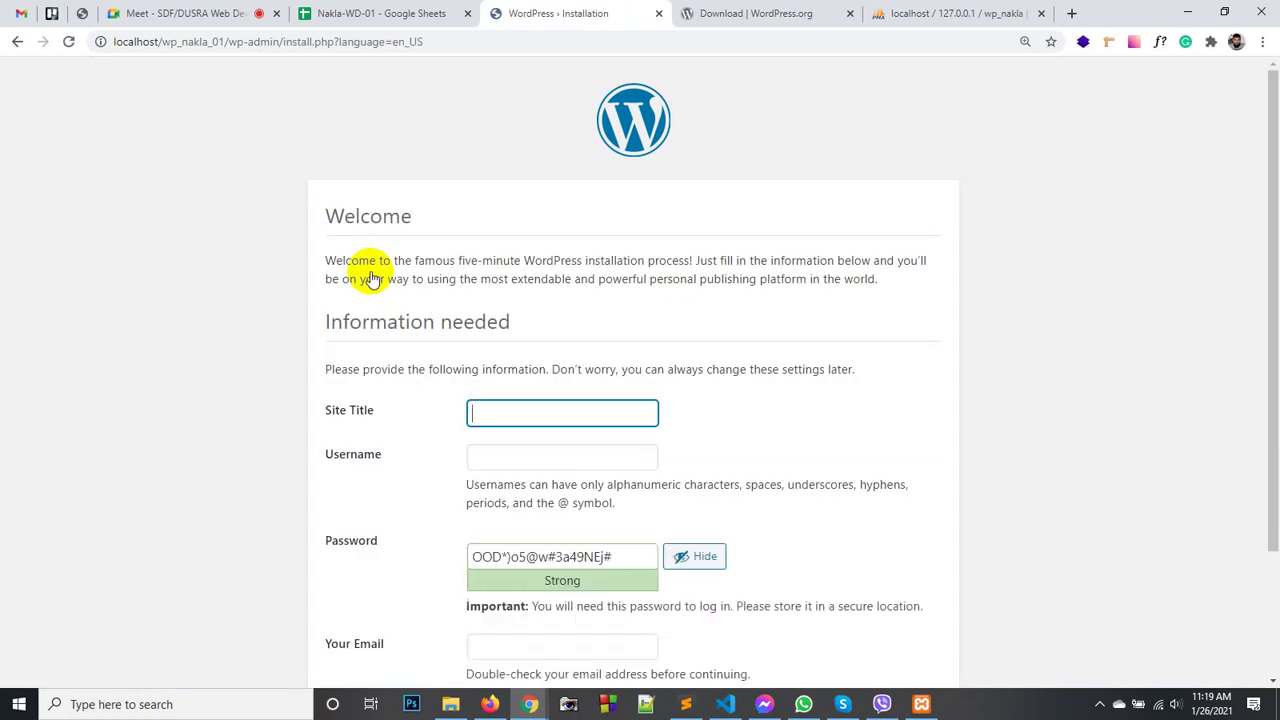
{"action": "scroll", "coordinate": [553, 235], "scroll_direction": "down", "scroll_amount": 2}
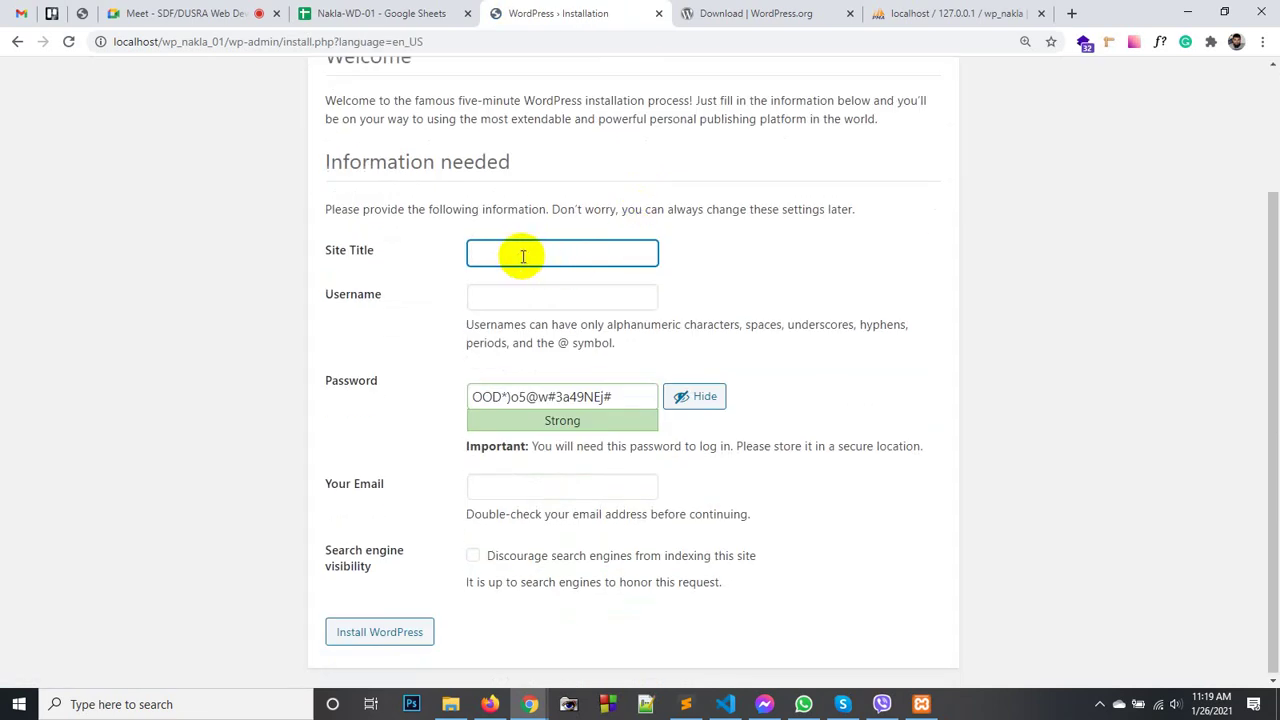
{"action": "left_click", "coordinate": [497, 242]}
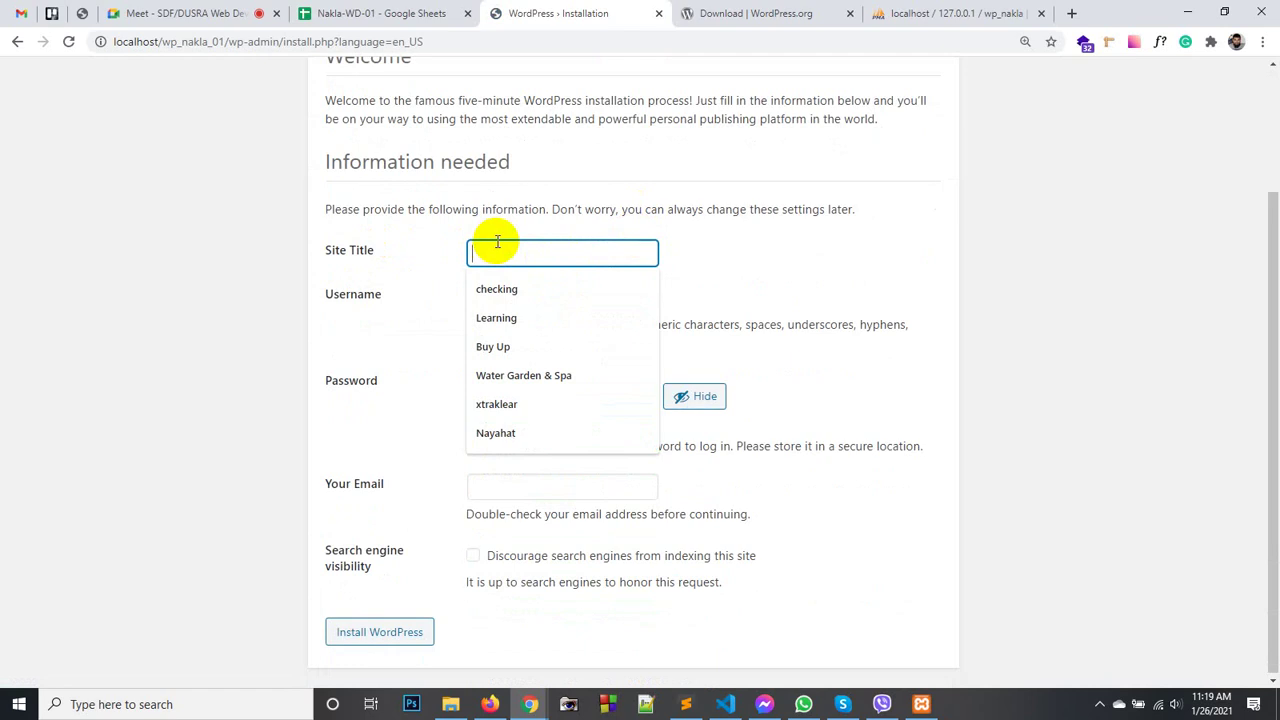
{"action": "type", "text": "Nakala"}
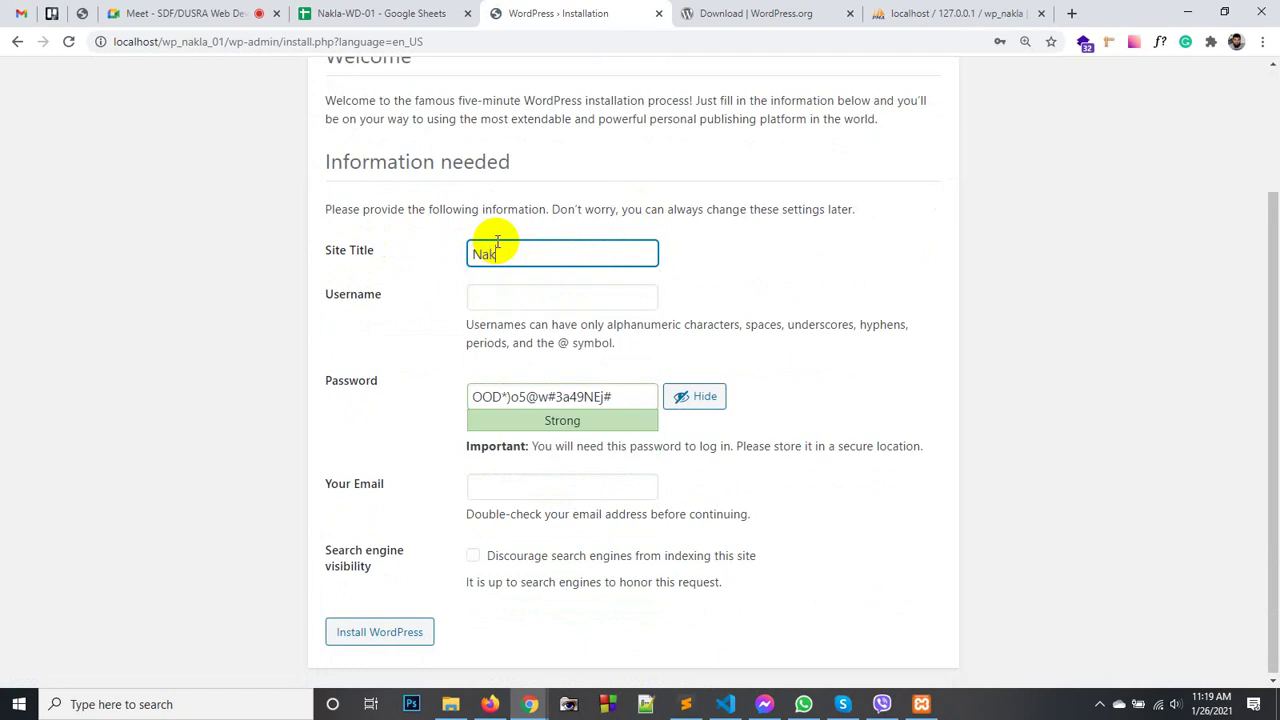
{"action": "key", "text": "BackSpace"}
{"action": "key", "text": "BackSpace"}
{"action": "key", "text": "BackSpace"}
{"action": "type", "text": "la Web Dew"}
{"action": "key", "text": "BackSpace"}
{"action": "type", "text": "velopers"}
{"action": "left_click", "coordinate": [700, 276]}
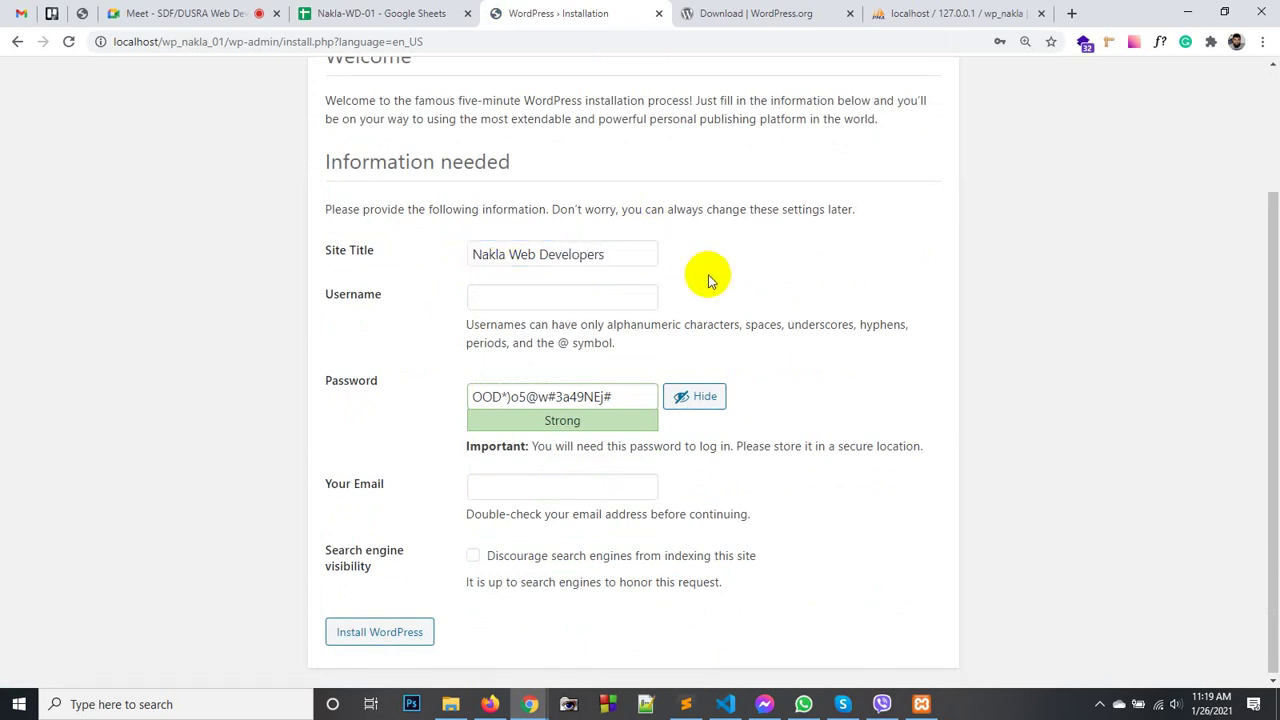
- Enter 'admin' as the admin username
{"action": "left_click", "coordinate": [510, 300]}
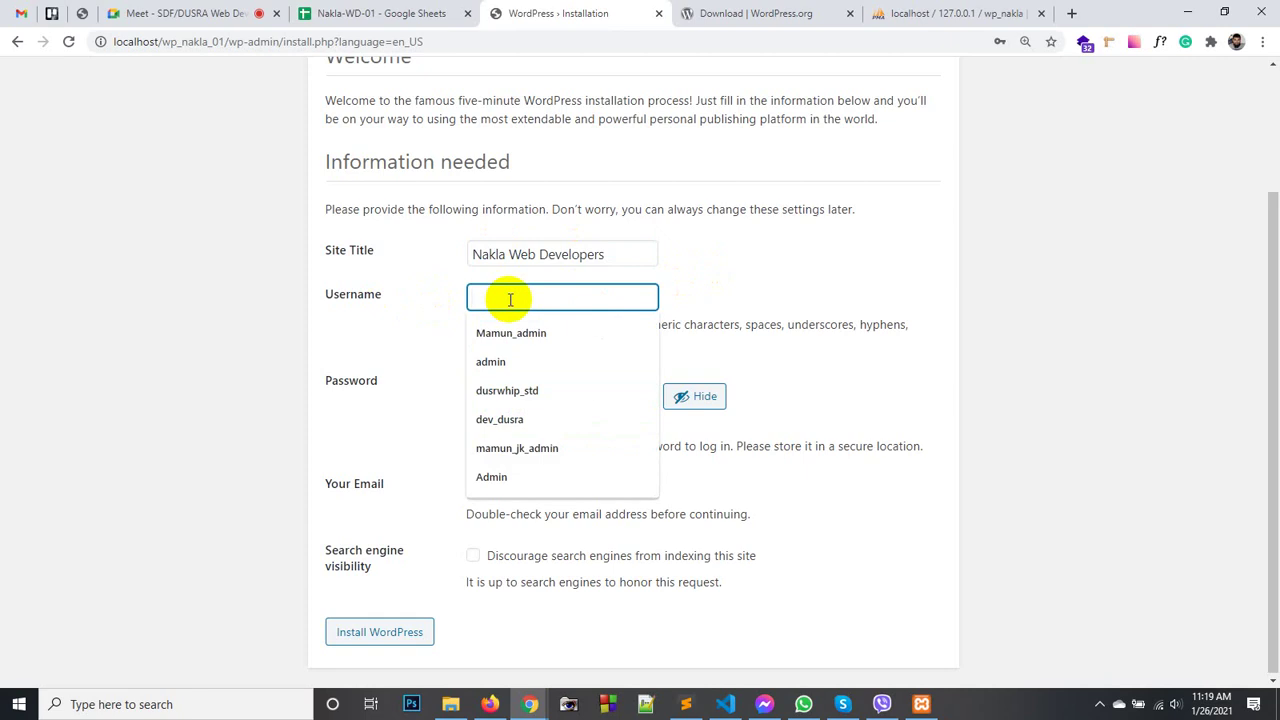
{"action": "type", "text": "admin"}
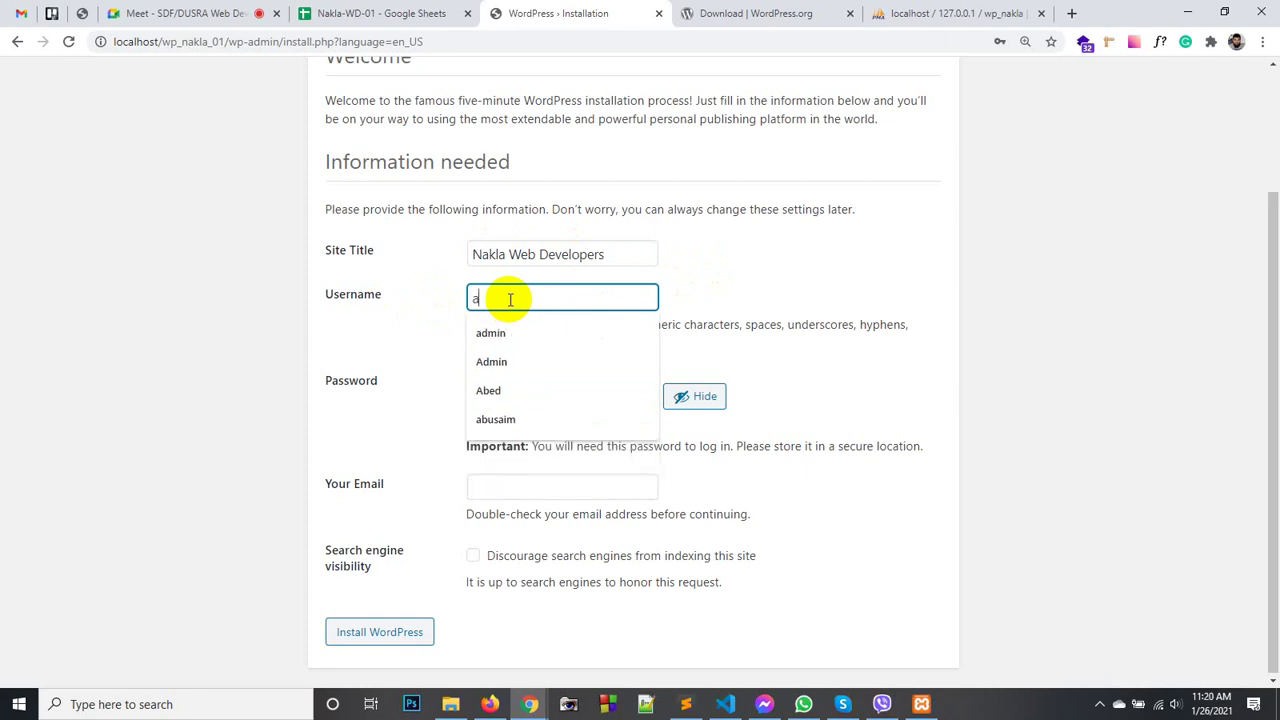
{"action": "left_click", "coordinate": [852, 262]}
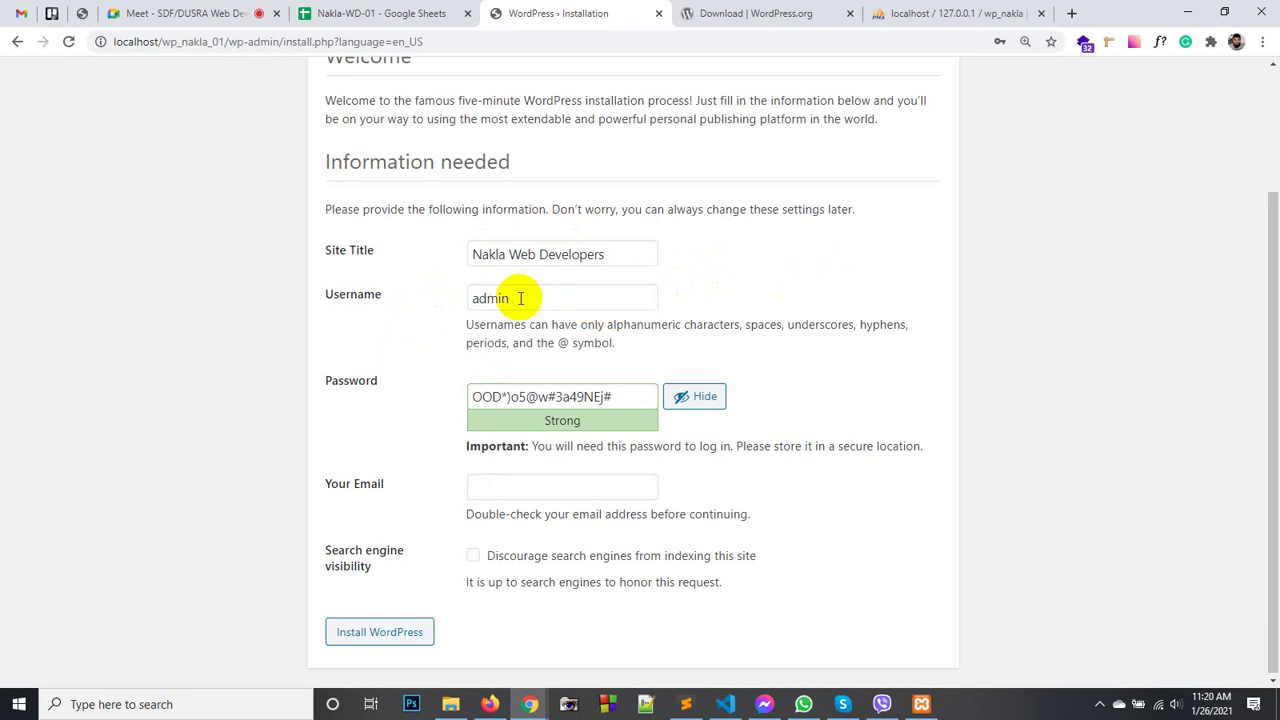
{"action": "left_click_drag", "start_coordinate": [537, 294], "coordinate": [457, 291]}
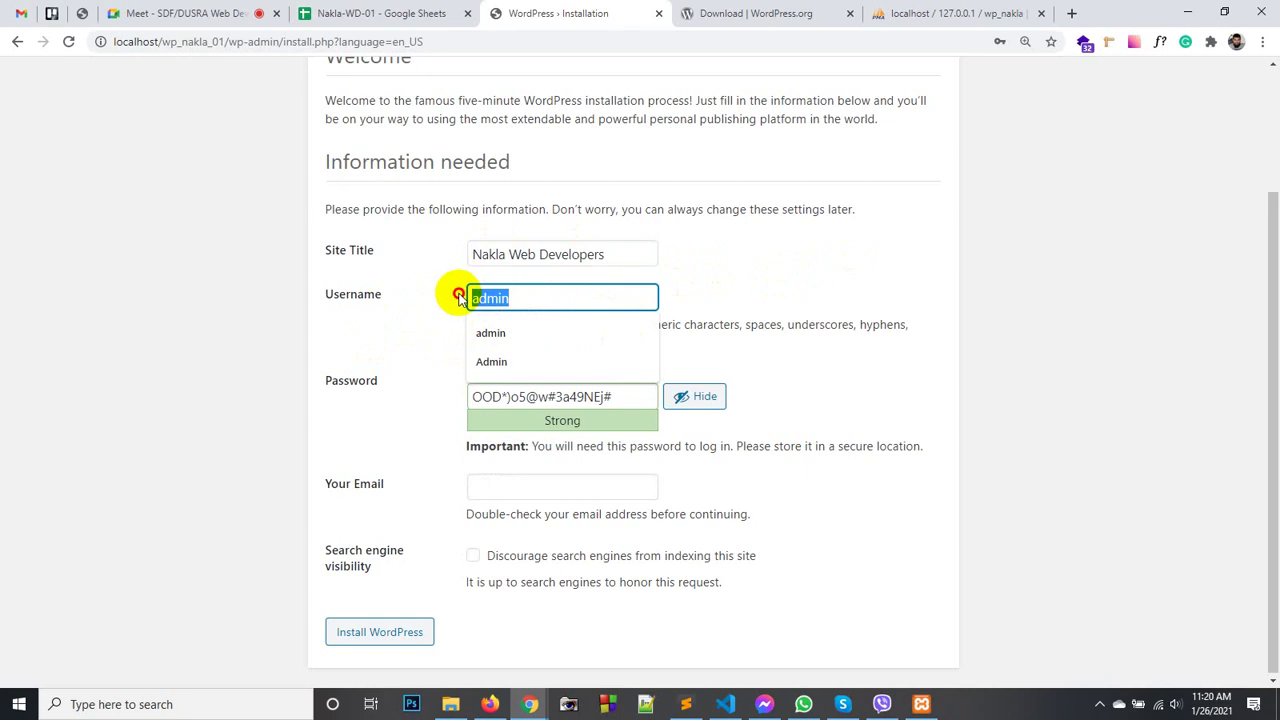
{"action": "key", "text": "End"}
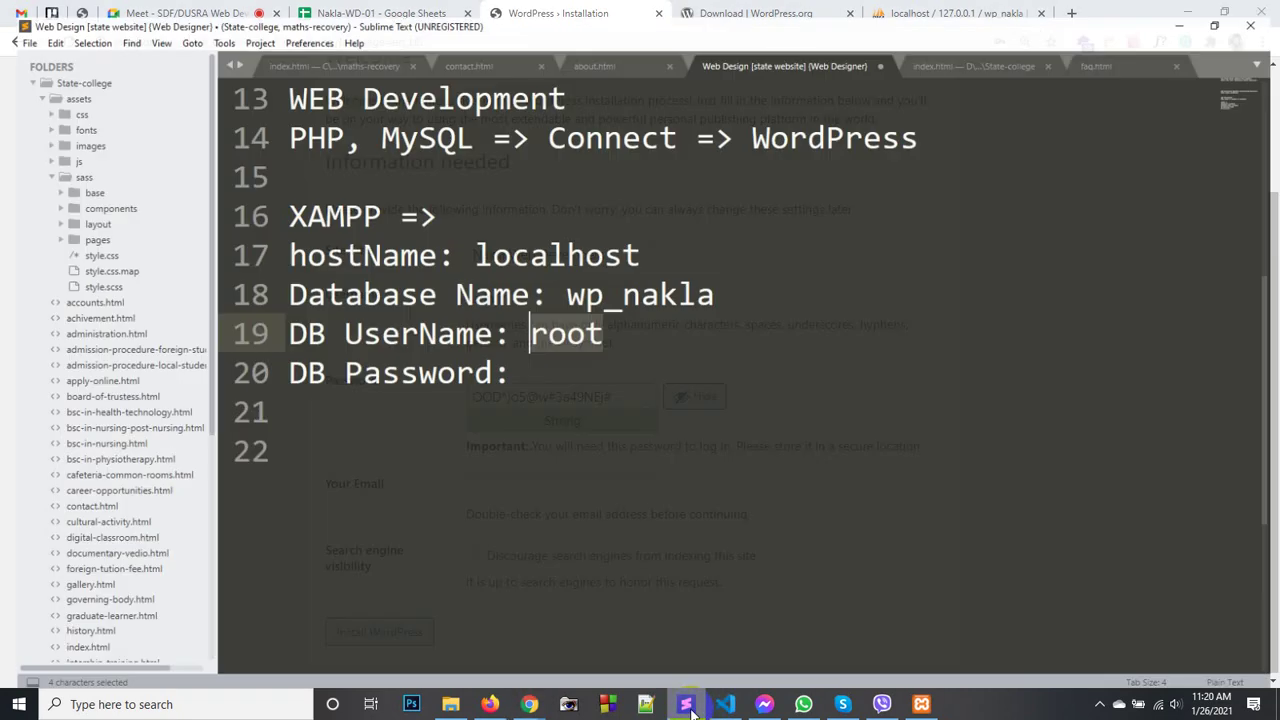
- Add a 'Login Details:' section with 'user: admin' to the notes, then return to the install page
{"action": "left_click", "coordinate": [686, 704]}
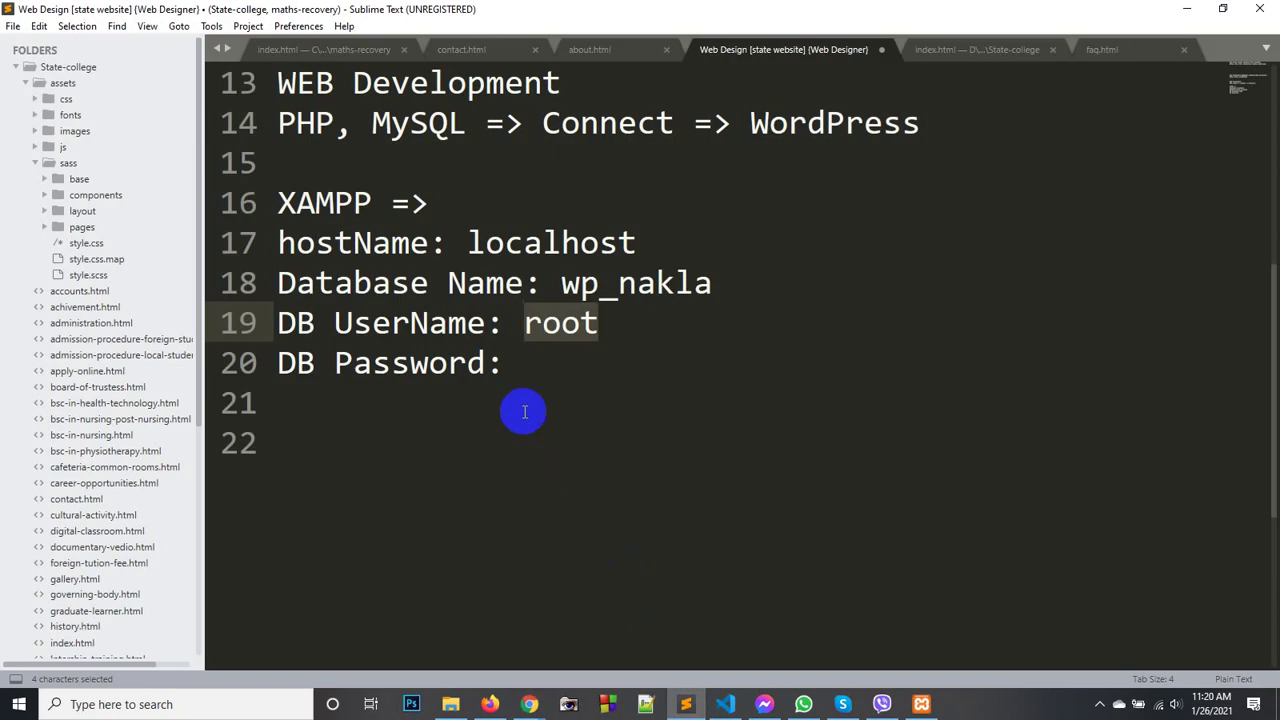
{"action": "left_click", "coordinate": [528, 389]}
{"action": "key", "text": "Return"}
{"action": "key", "text": "Return"}
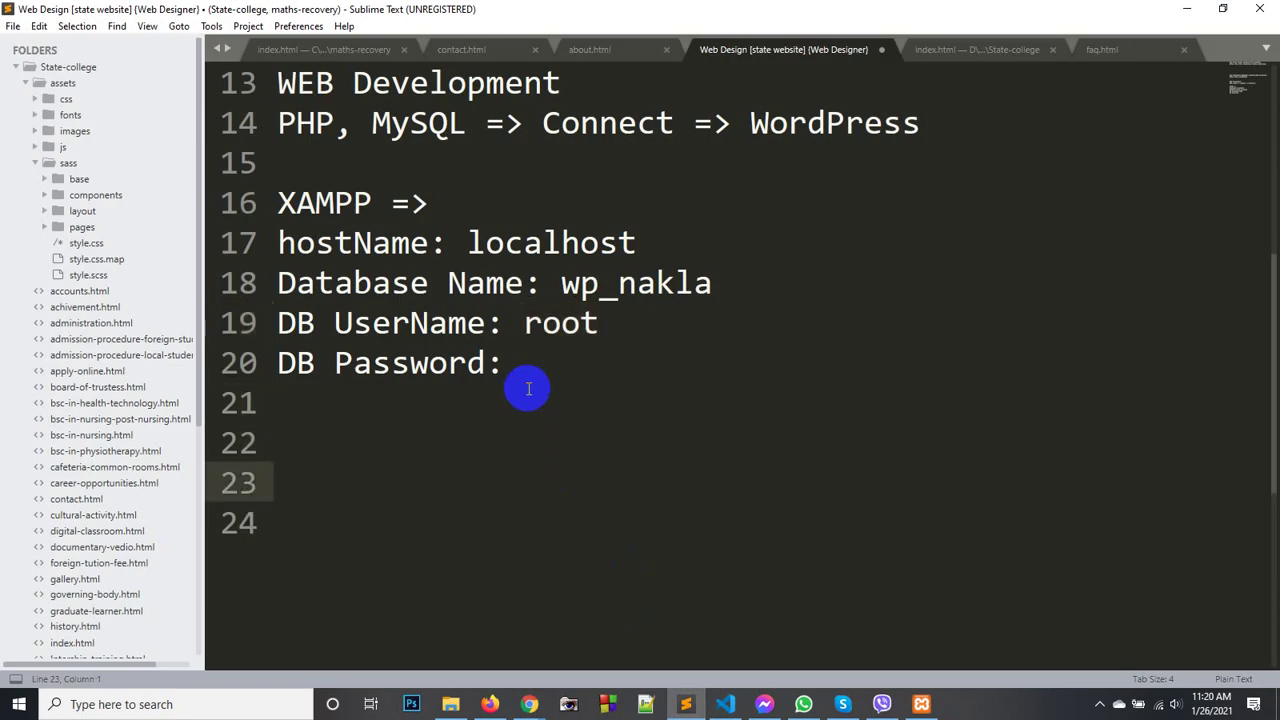
{"action": "type", "text": "Logi"}
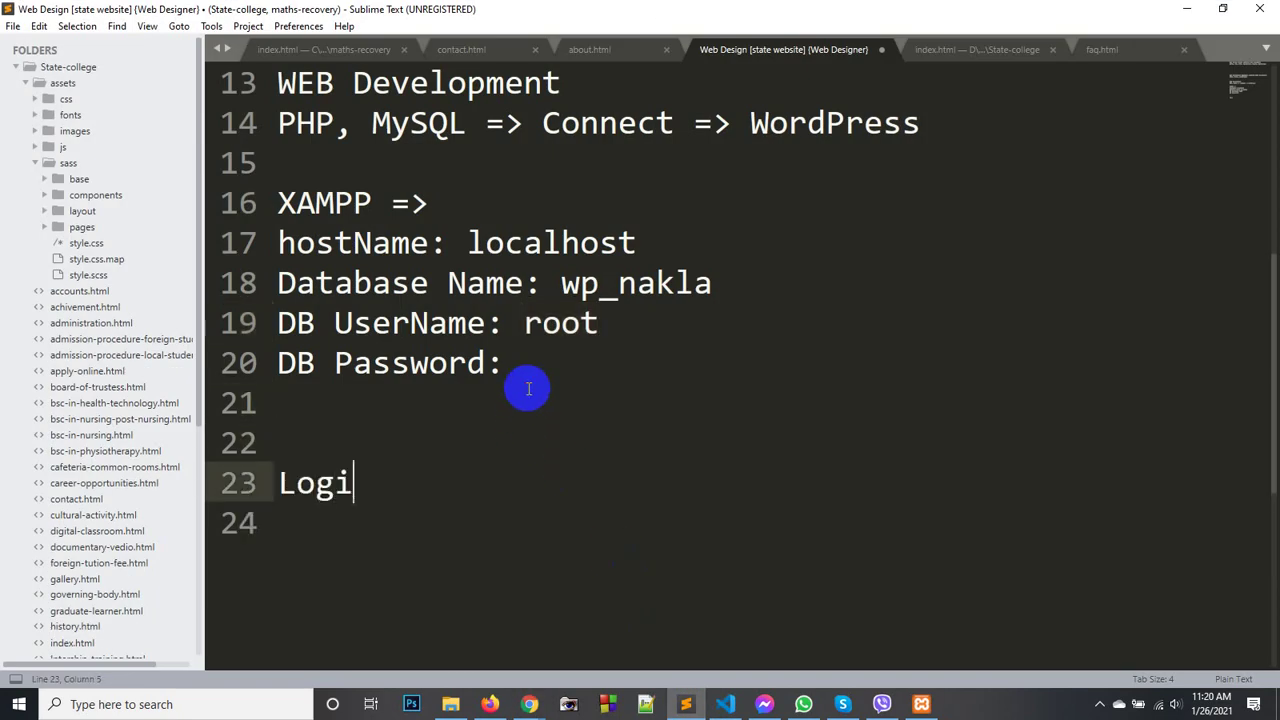
{"action": "type", "text": "n DE"}
{"action": "key", "text": "BackSpace"}
{"action": "type", "text": "etails:"}
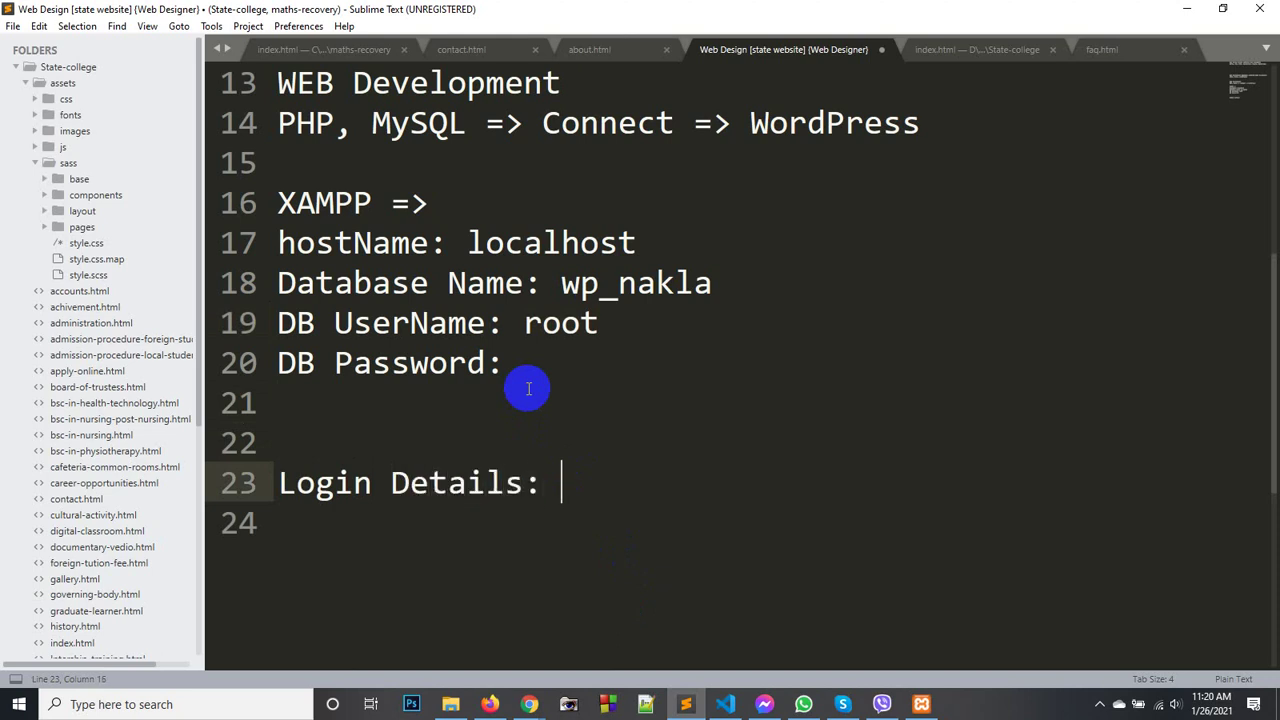
{"action": "key", "text": "Return"}
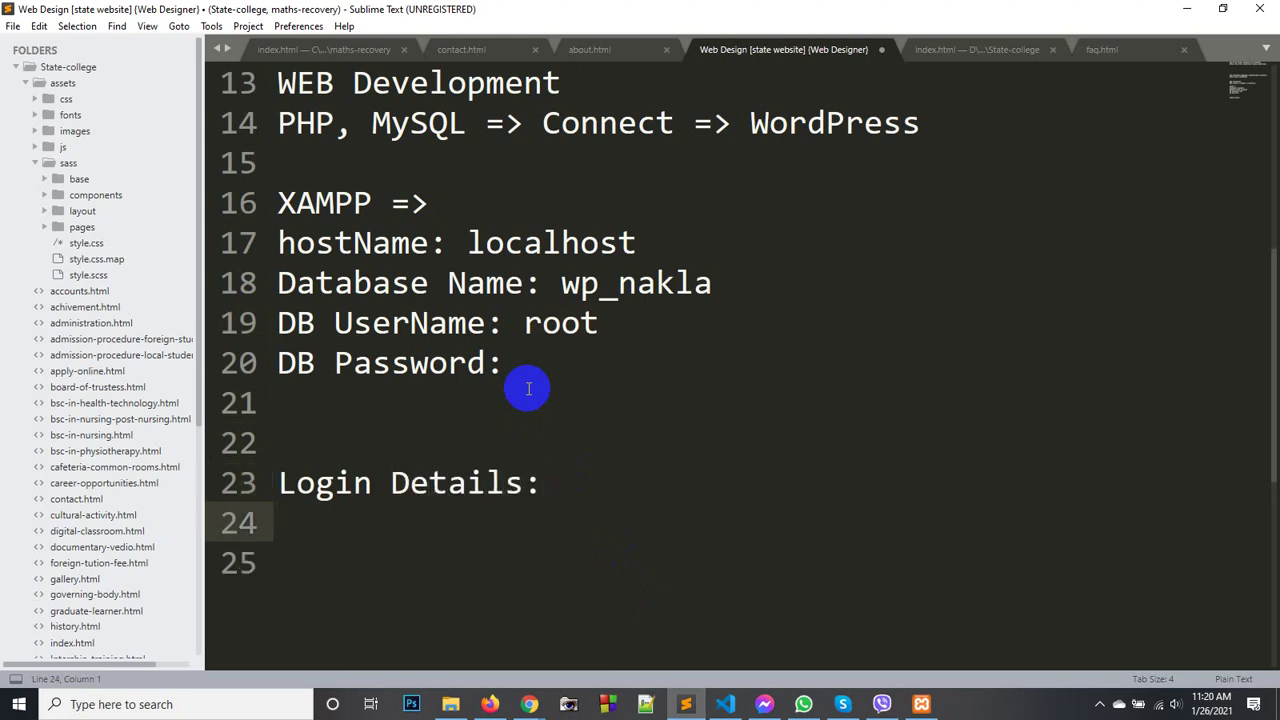
{"action": "type", "text": "user: admin"}
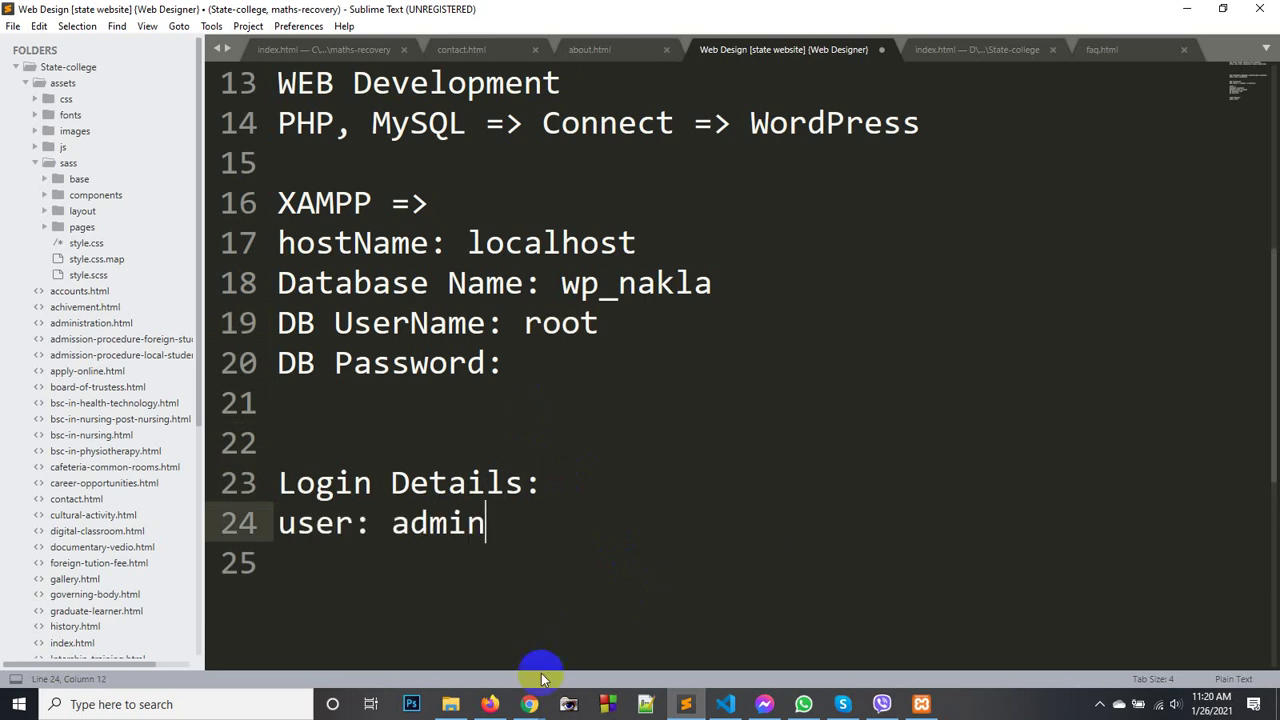
{"action": "mouse_move", "coordinate": [525, 705]}
{"action": "left_click", "coordinate": [445, 635]}
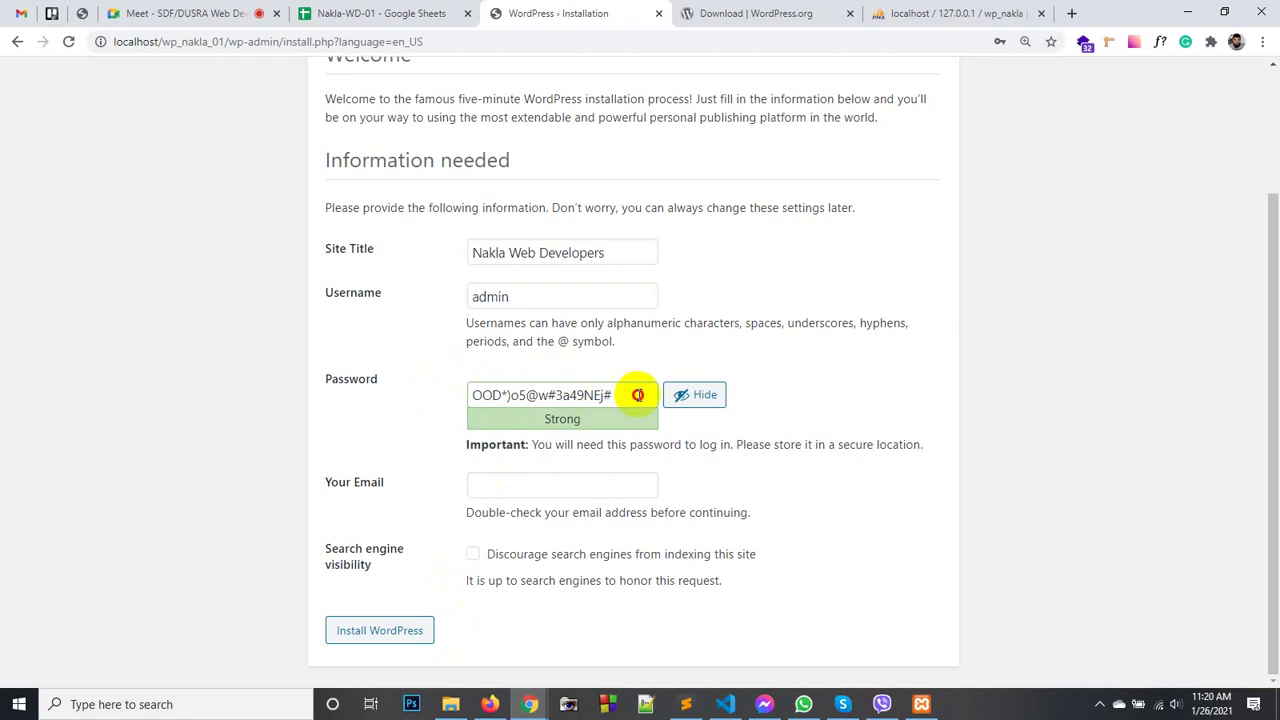
- Replace the generated password with a simpler custom password and confirm use of the weak password
{"action": "left_click_drag", "start_coordinate": [634, 393], "coordinate": [446, 386]}
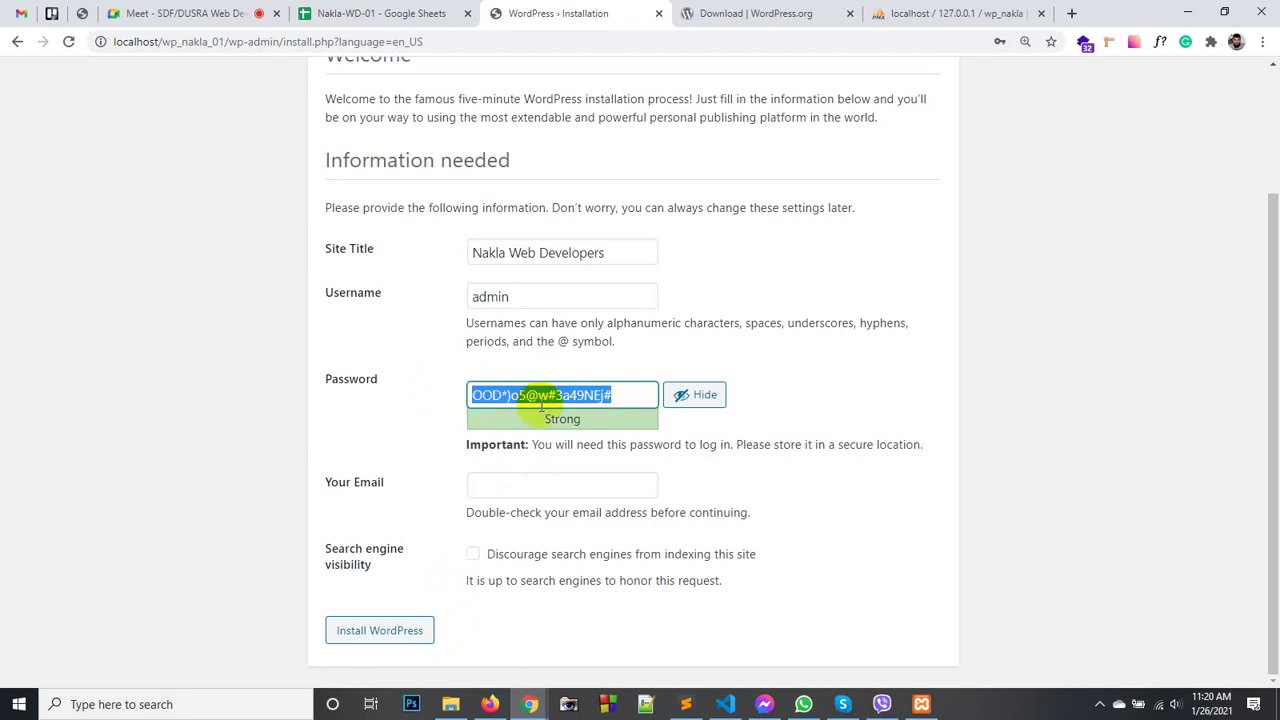
{"action": "type", "text": "dfkjslkdf"}
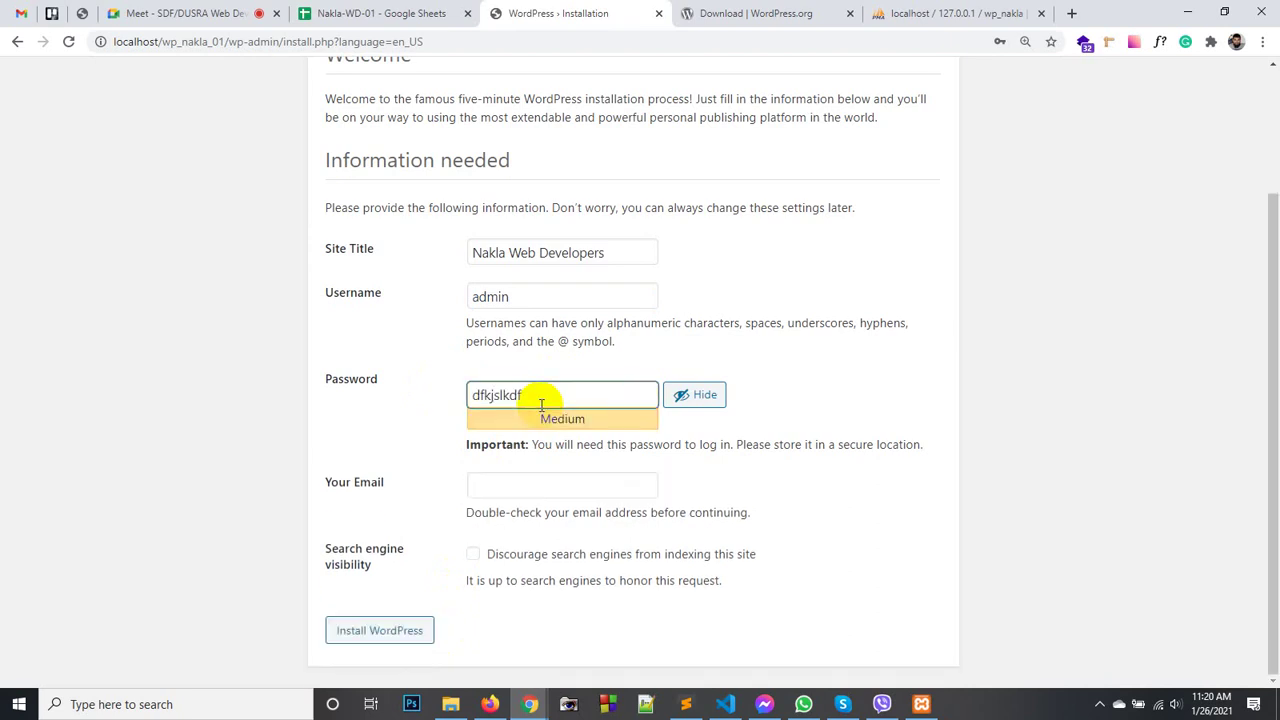
{"action": "key", "text": "ctrl+a"}
{"action": "type", "text": "123434"}
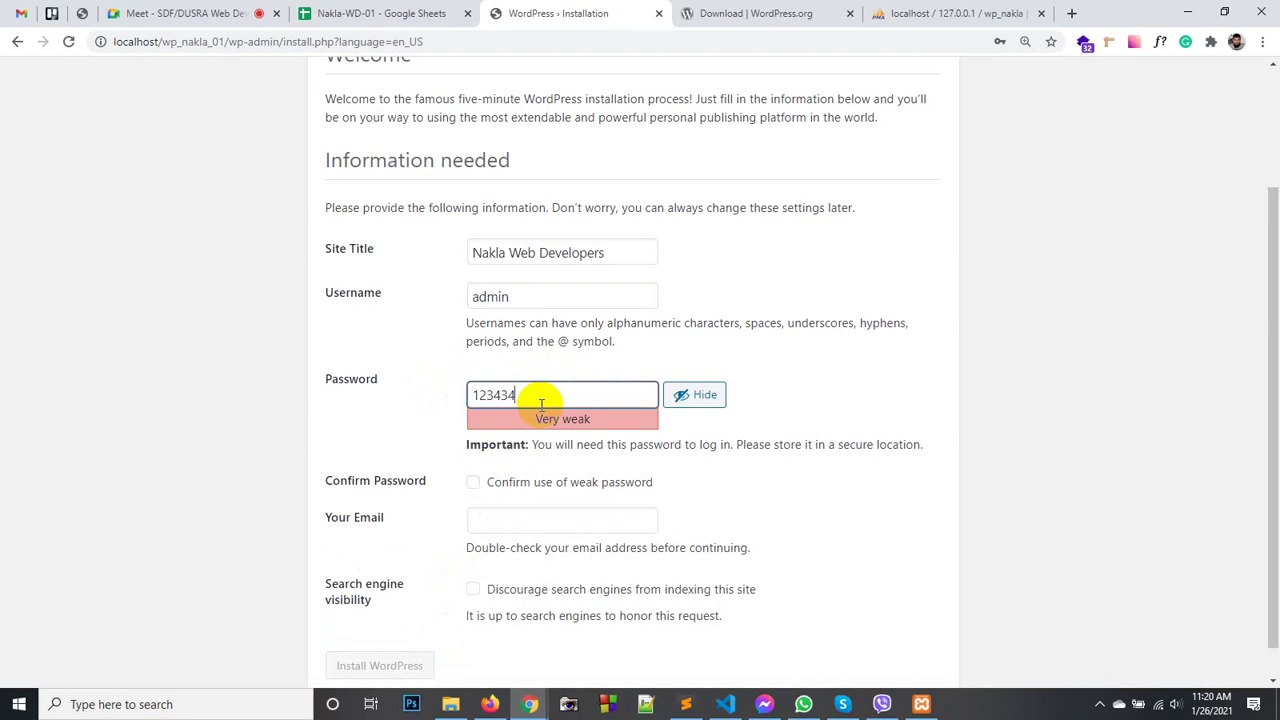
{"action": "left_click_drag", "start_coordinate": [566, 391], "coordinate": [443, 390]}
{"action": "left_click", "coordinate": [529, 400]}
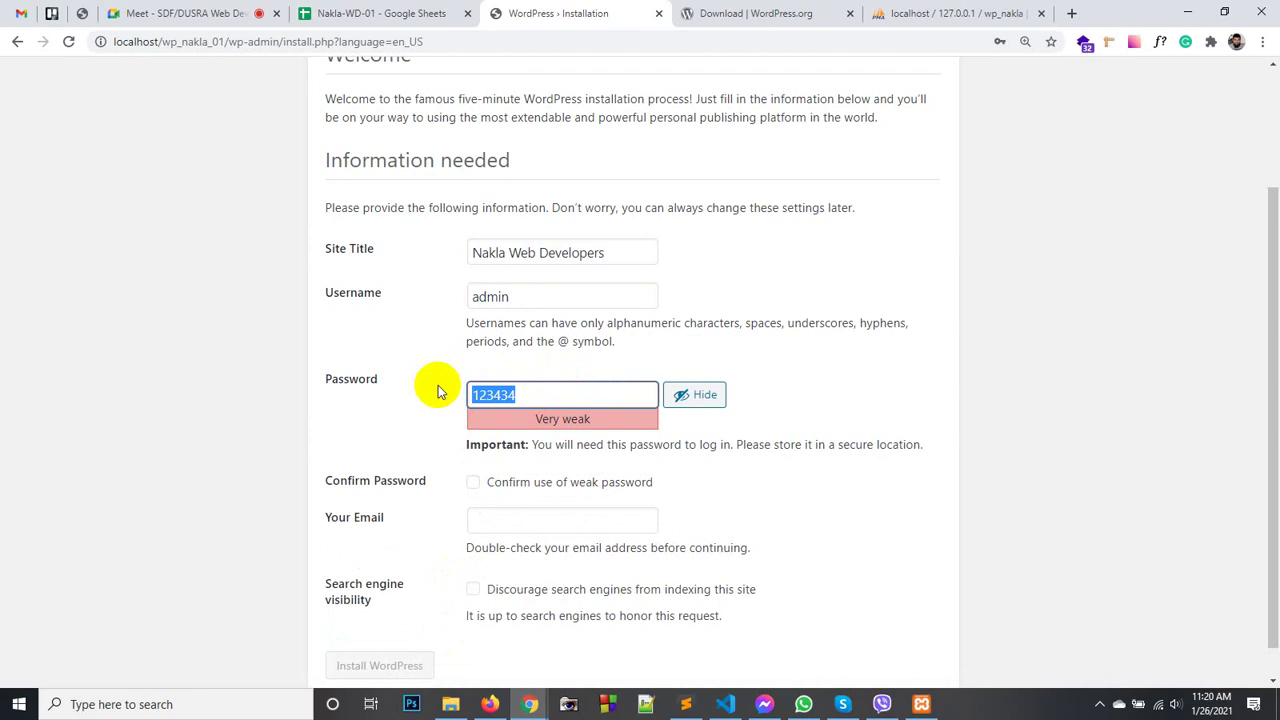
{"action": "type", "text": "admin@123"}
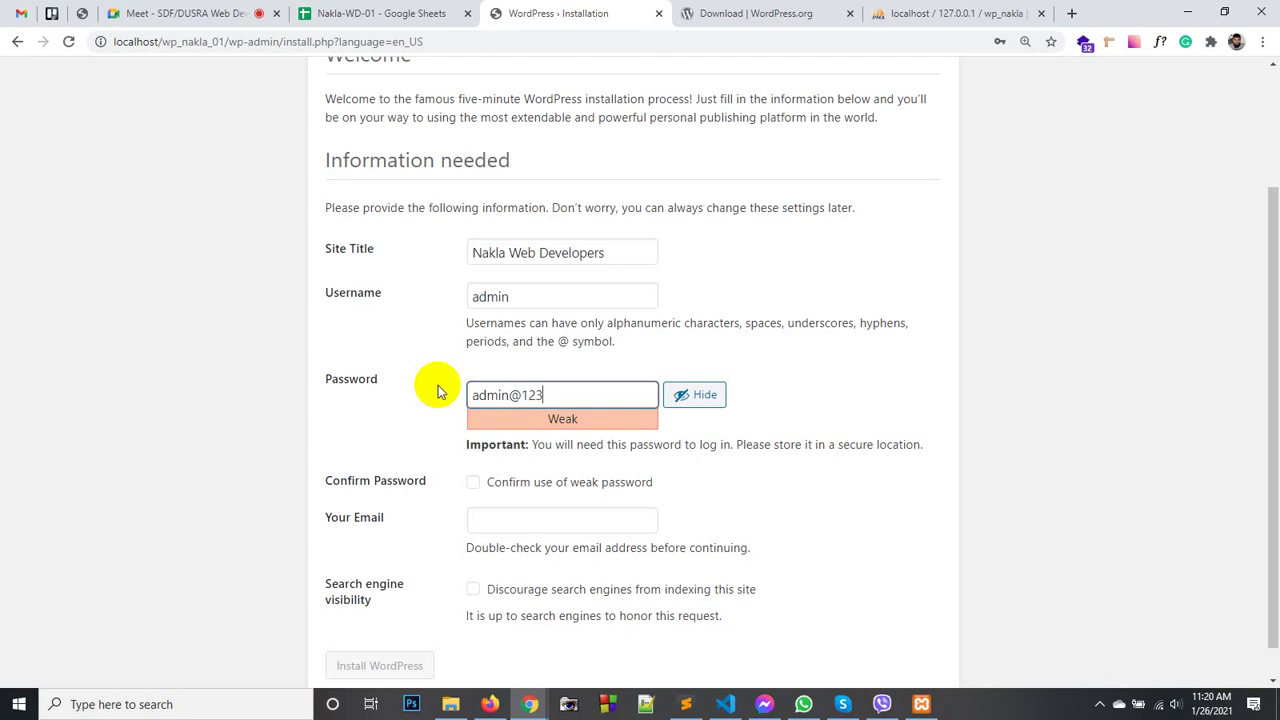
{"action": "type", "text": "456"}
{"action": "key", "text": "BackSpace"}
{"action": "key", "text": "BackSpace"}
{"action": "key", "text": "BackSpace"}
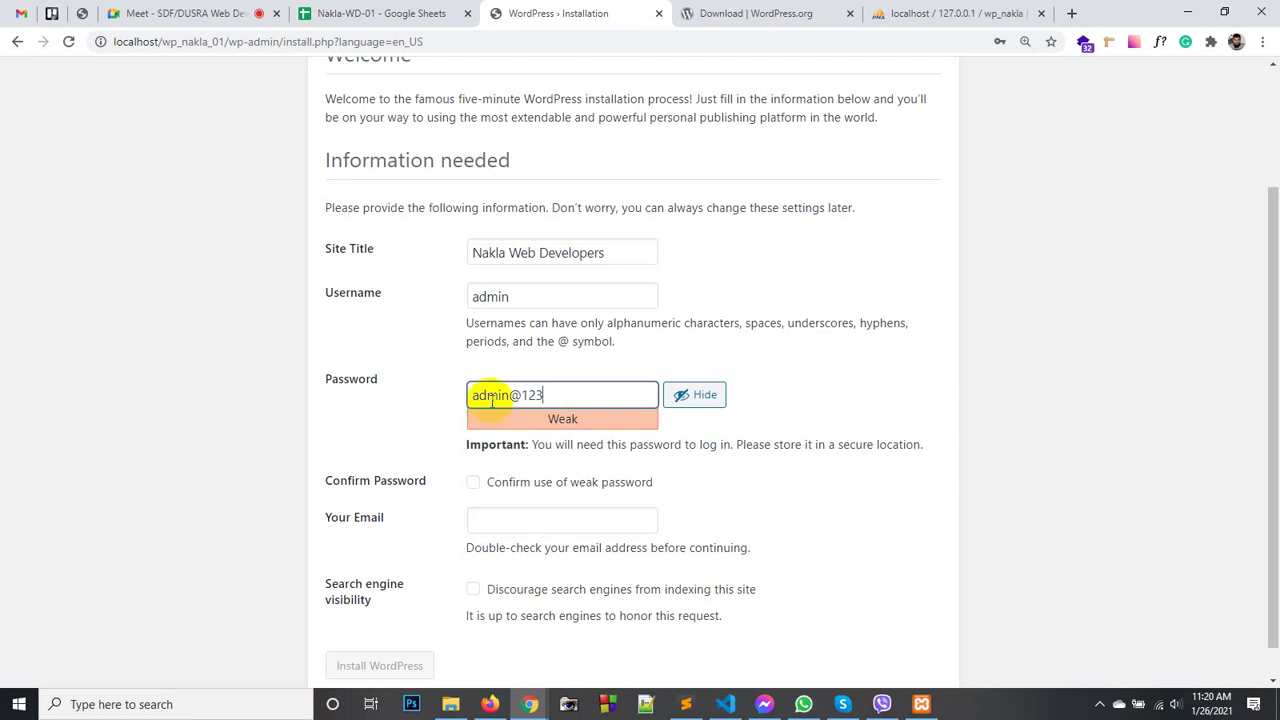
{"action": "left_click_drag", "start_coordinate": [594, 391], "coordinate": [463, 374]}
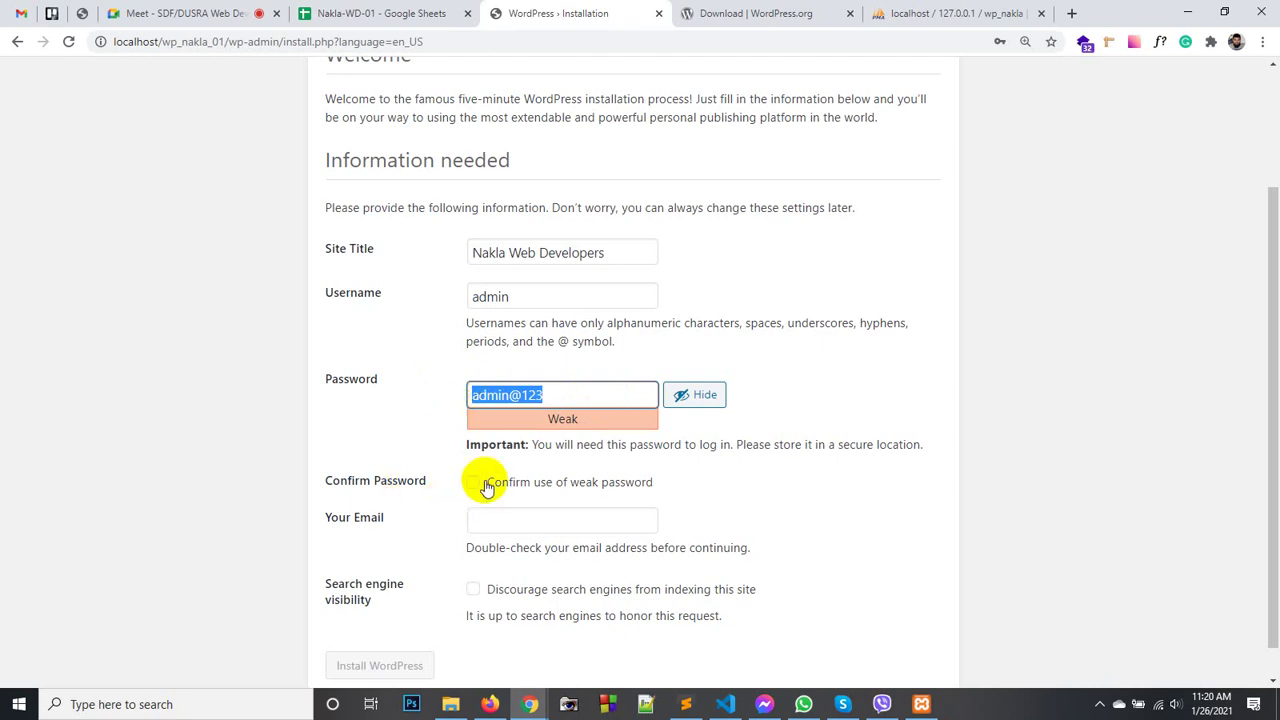
{"action": "left_click", "coordinate": [487, 487]}
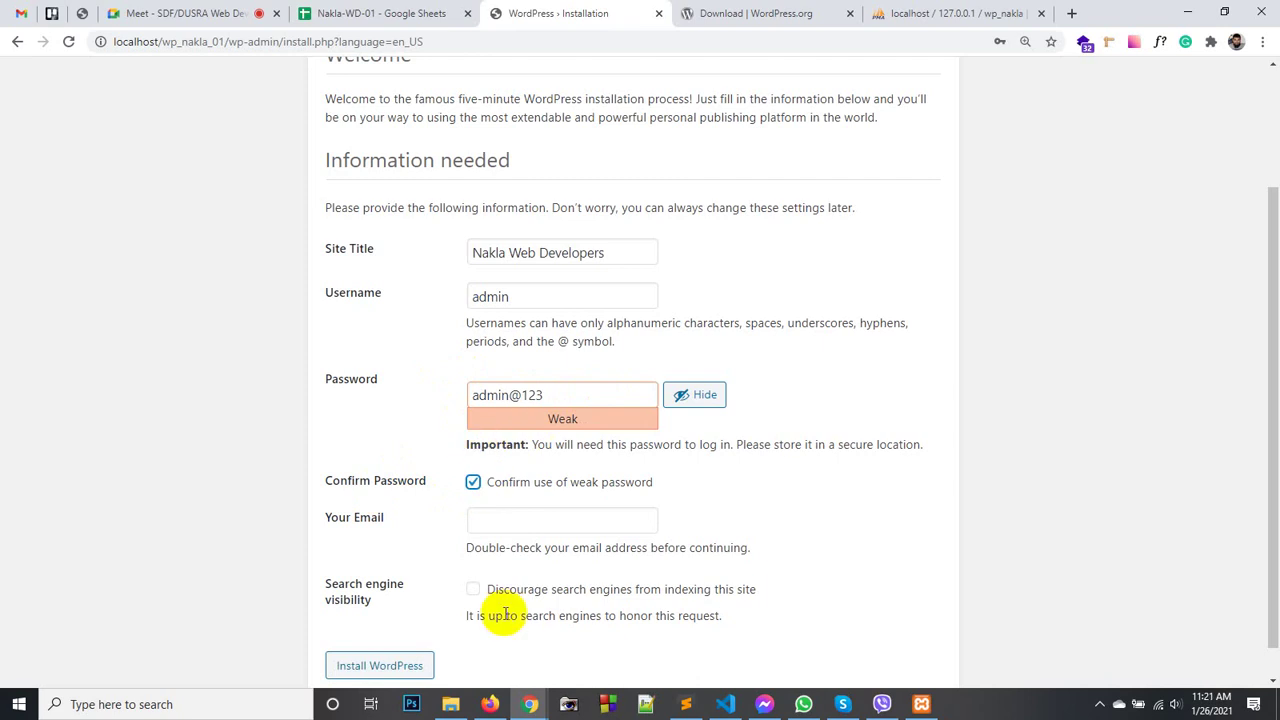
- Note the admin password on a 'pass:' line under Login Details, then return to the install form
{"action": "left_click", "coordinate": [686, 704]}
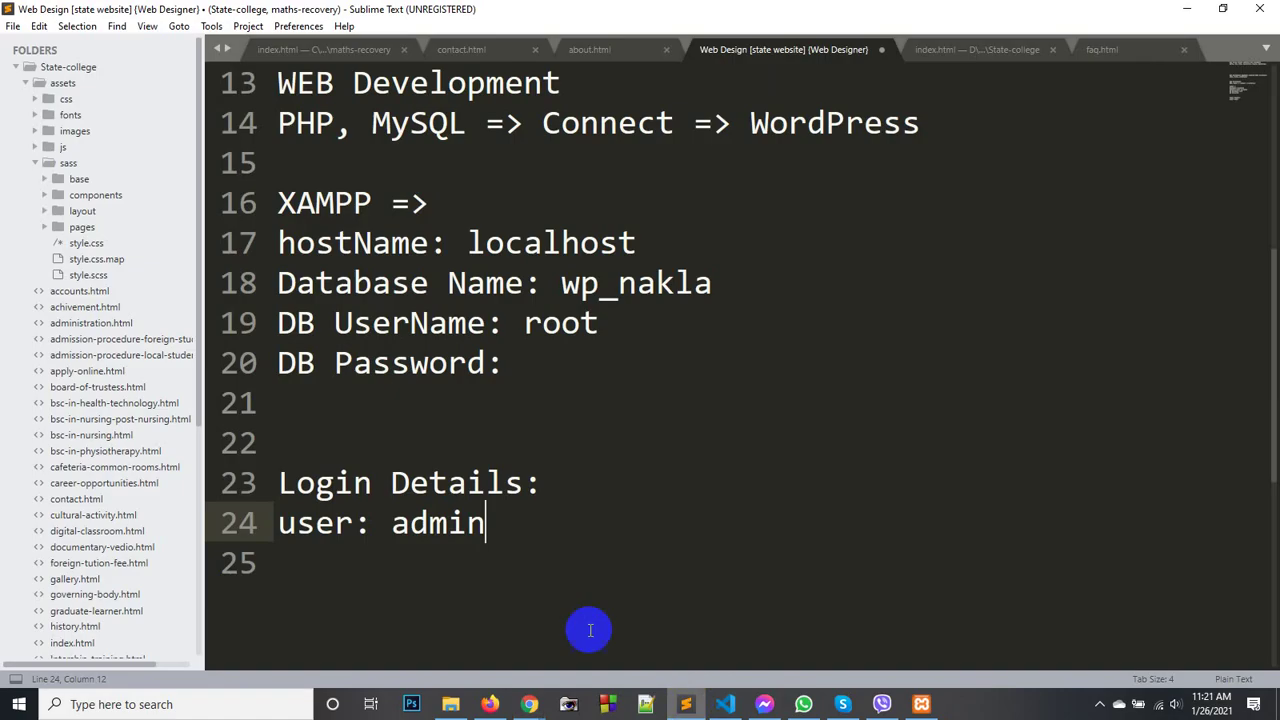
{"action": "key", "text": "Return"}
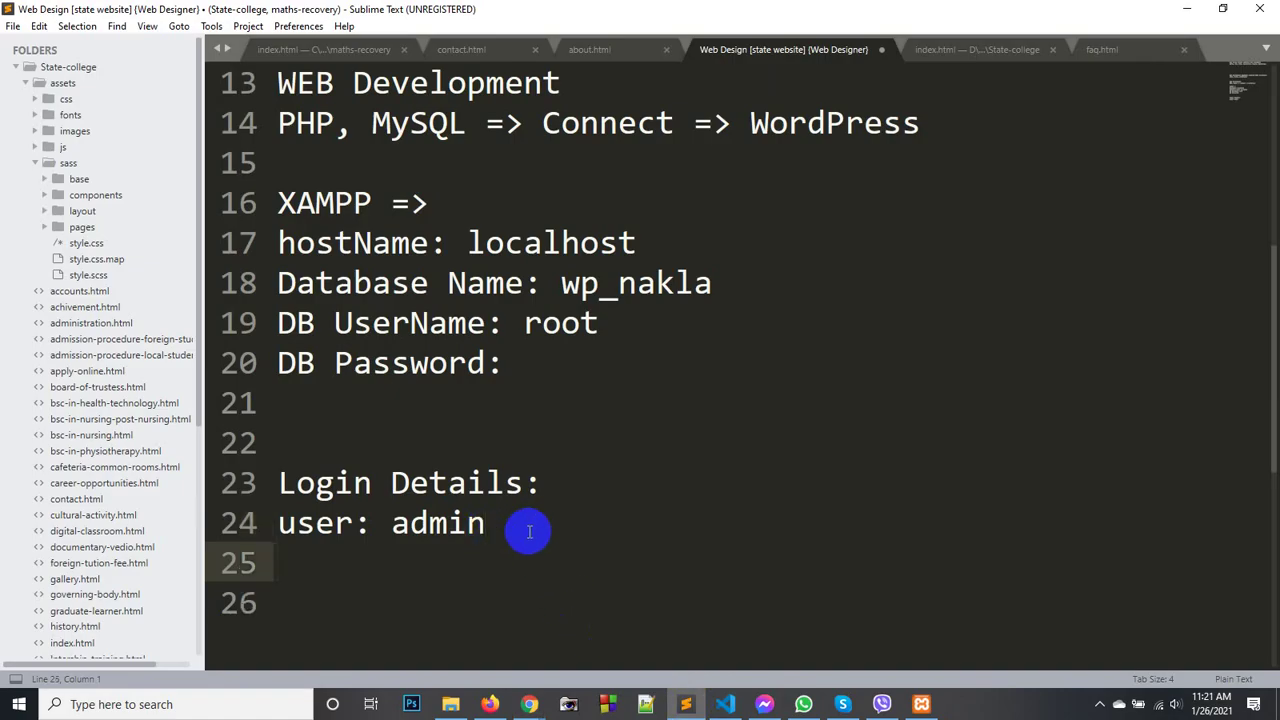
{"action": "type", "text": "pass: admin@123"}
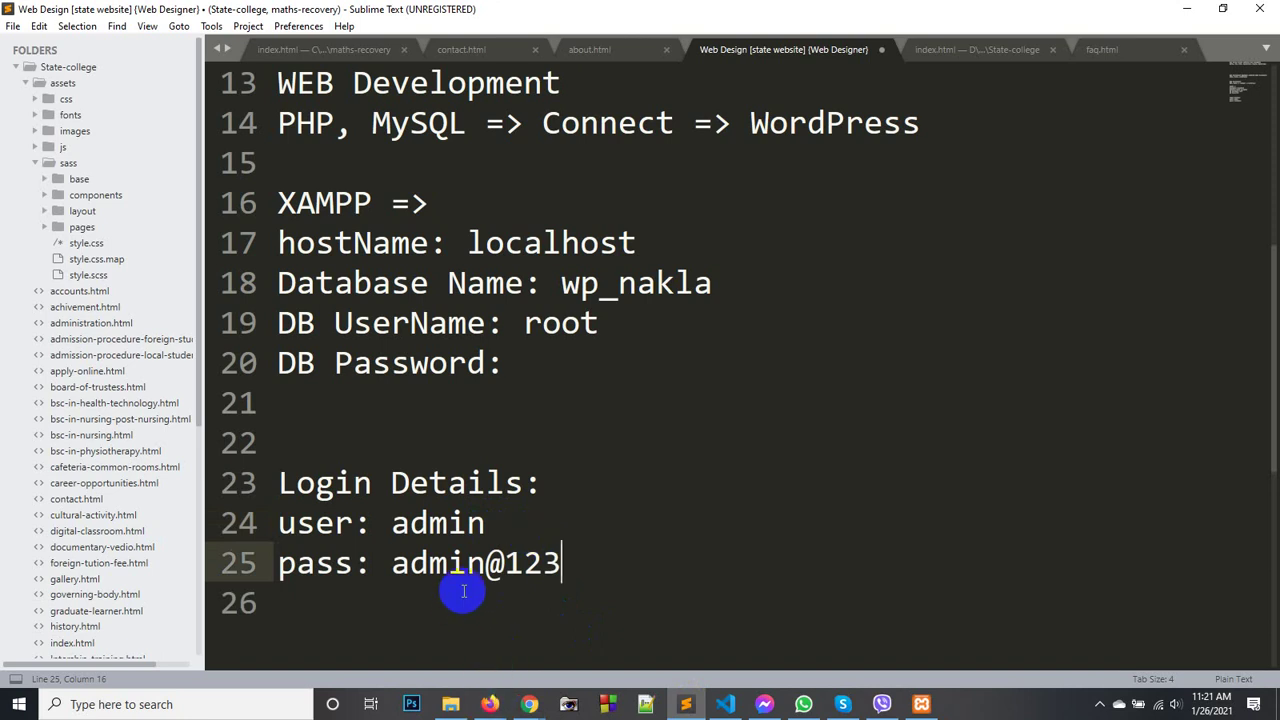
{"action": "left_click", "coordinate": [489, 704]}
{"action": "mouse_move", "coordinate": [529, 704]}
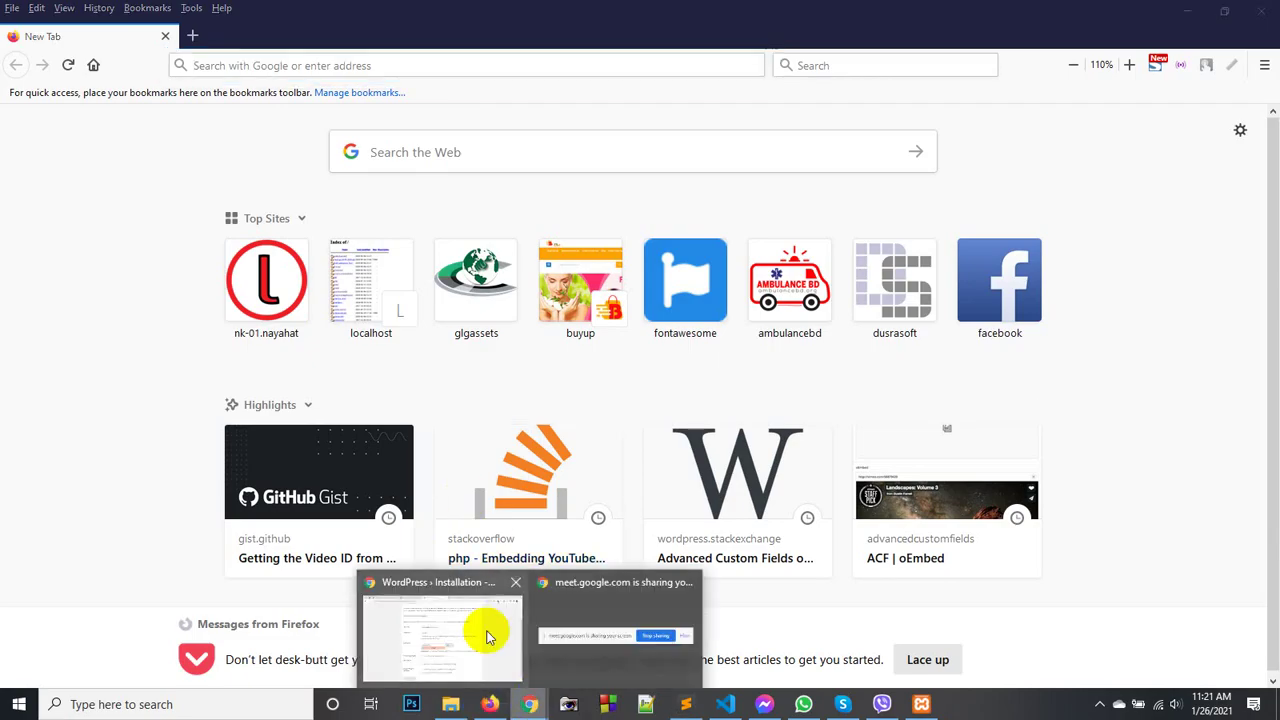
{"action": "left_click", "coordinate": [469, 620]}
{"action": "scroll", "coordinate": [508, 421], "scroll_direction": "down", "scroll_amount": 1}
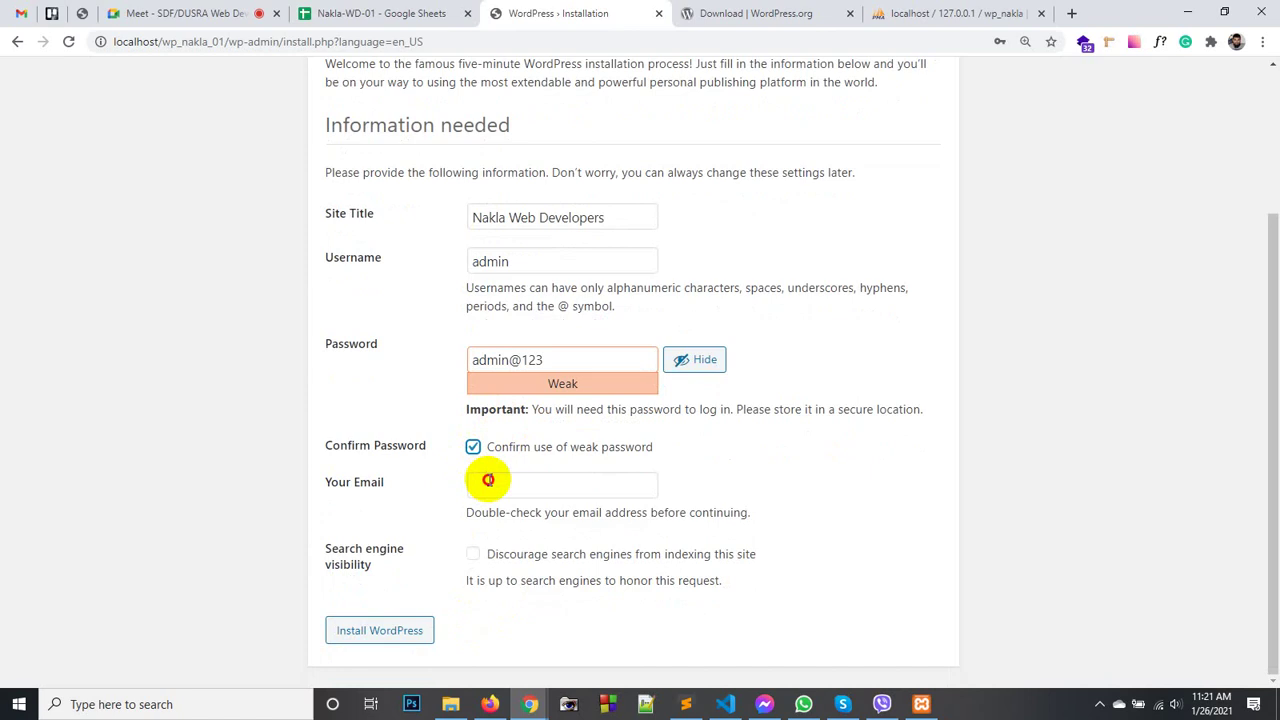
- Enter the admin e-mail address, tick 'Discourage search engines from indexing this site', and install WordPress
{"action": "left_click", "coordinate": [489, 481]}
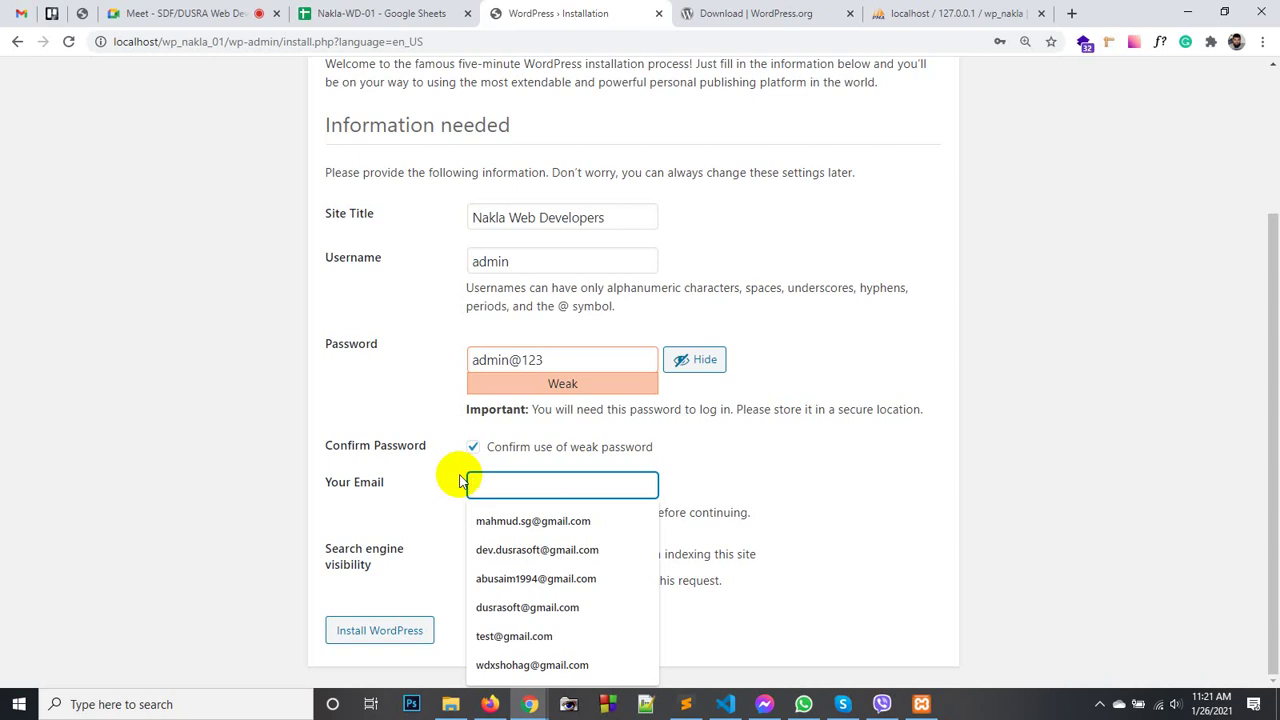
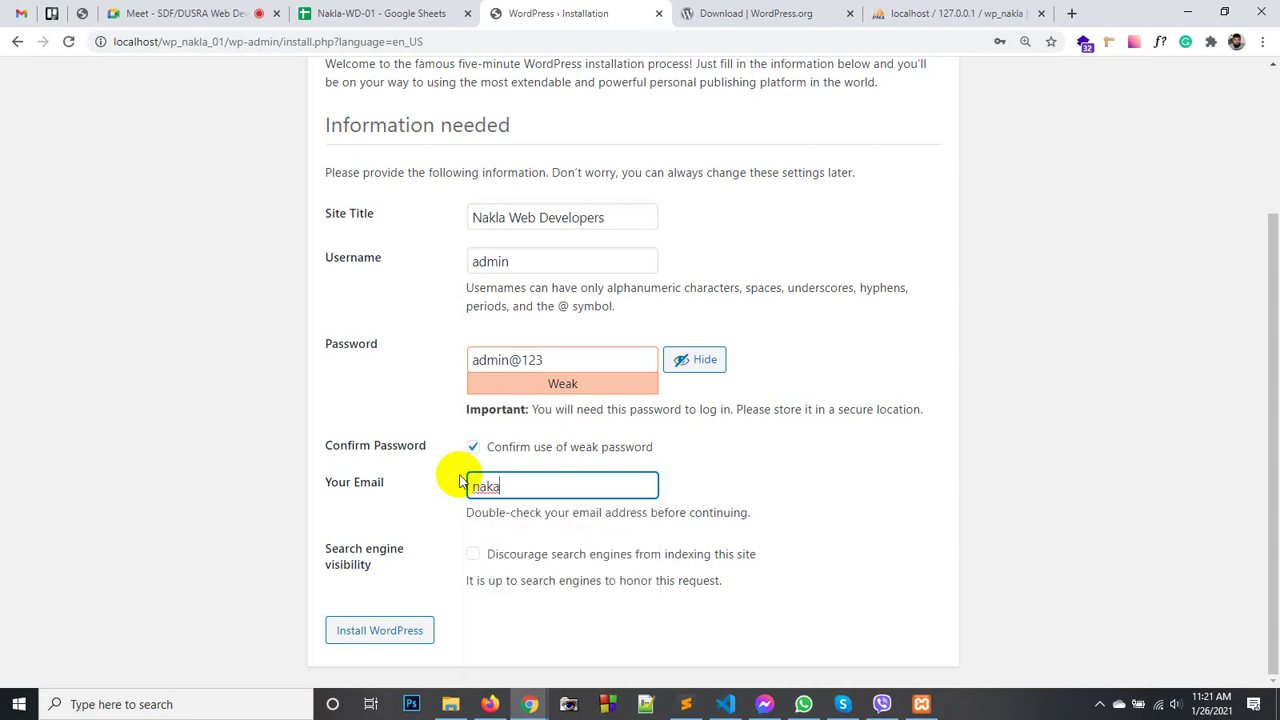
{"action": "left_click", "coordinate": [464, 504]}
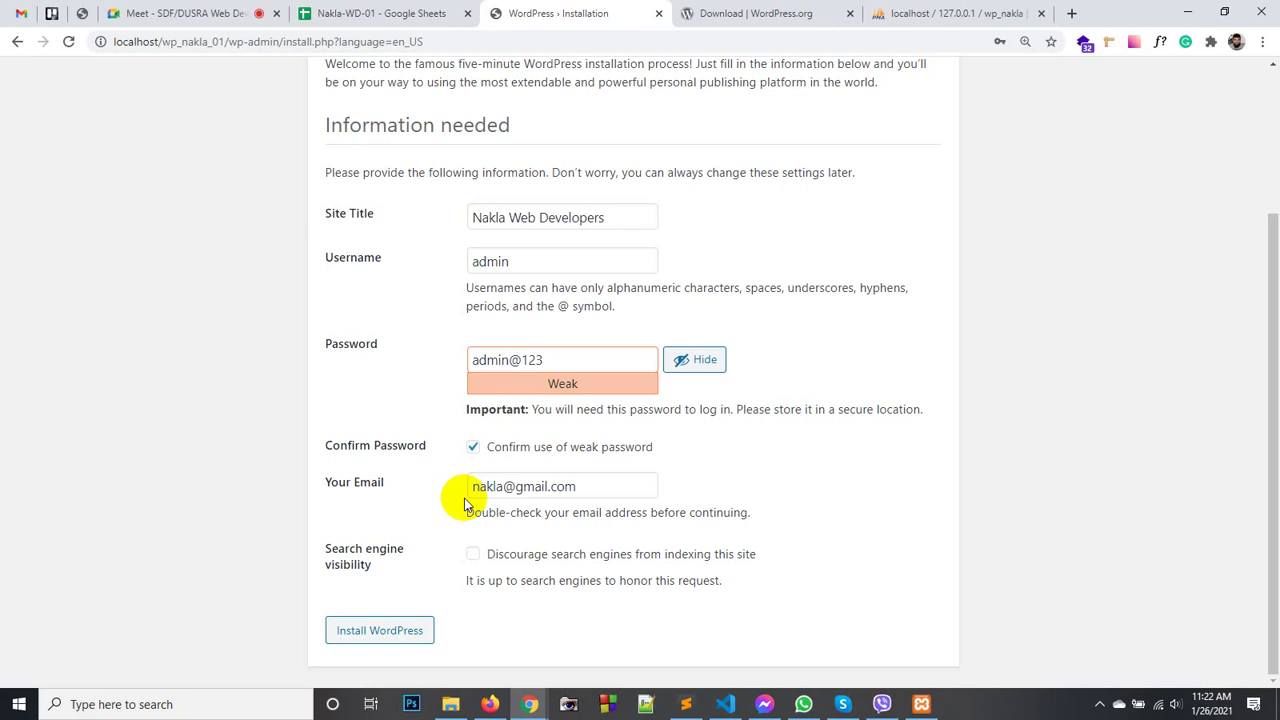
{"action": "left_click", "coordinate": [477, 559]}
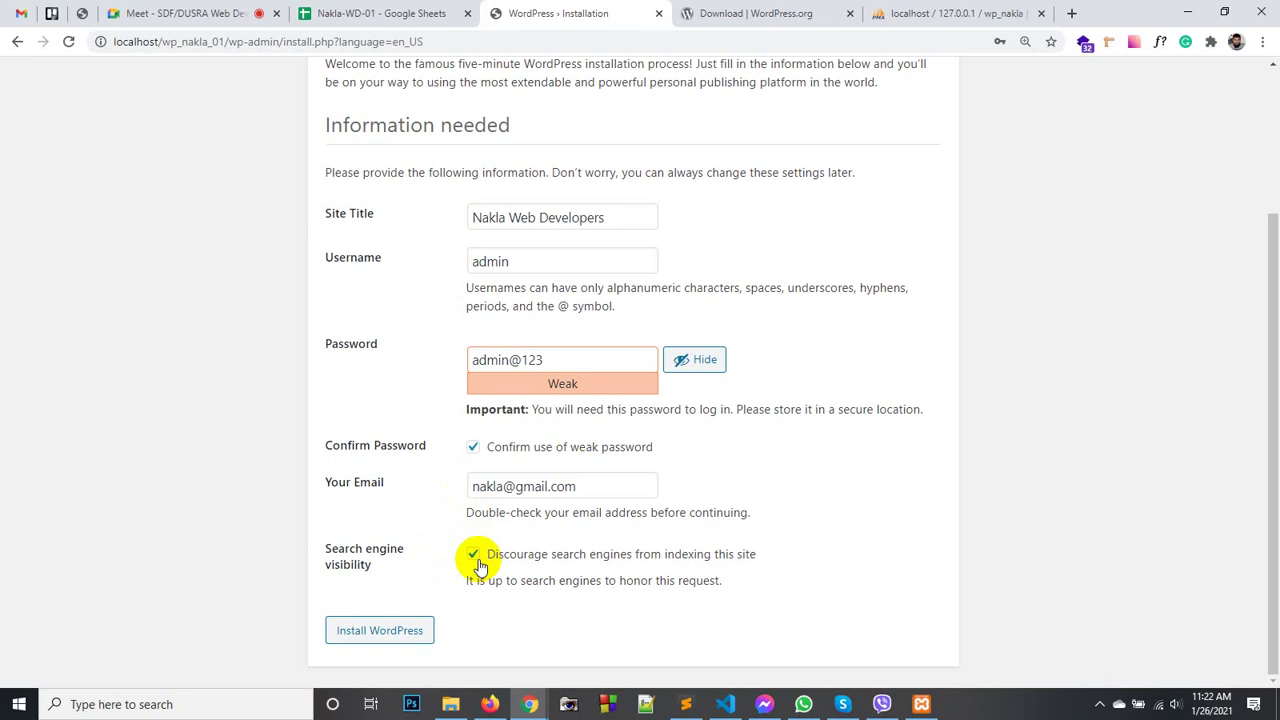
{"action": "left_click", "coordinate": [398, 632]}
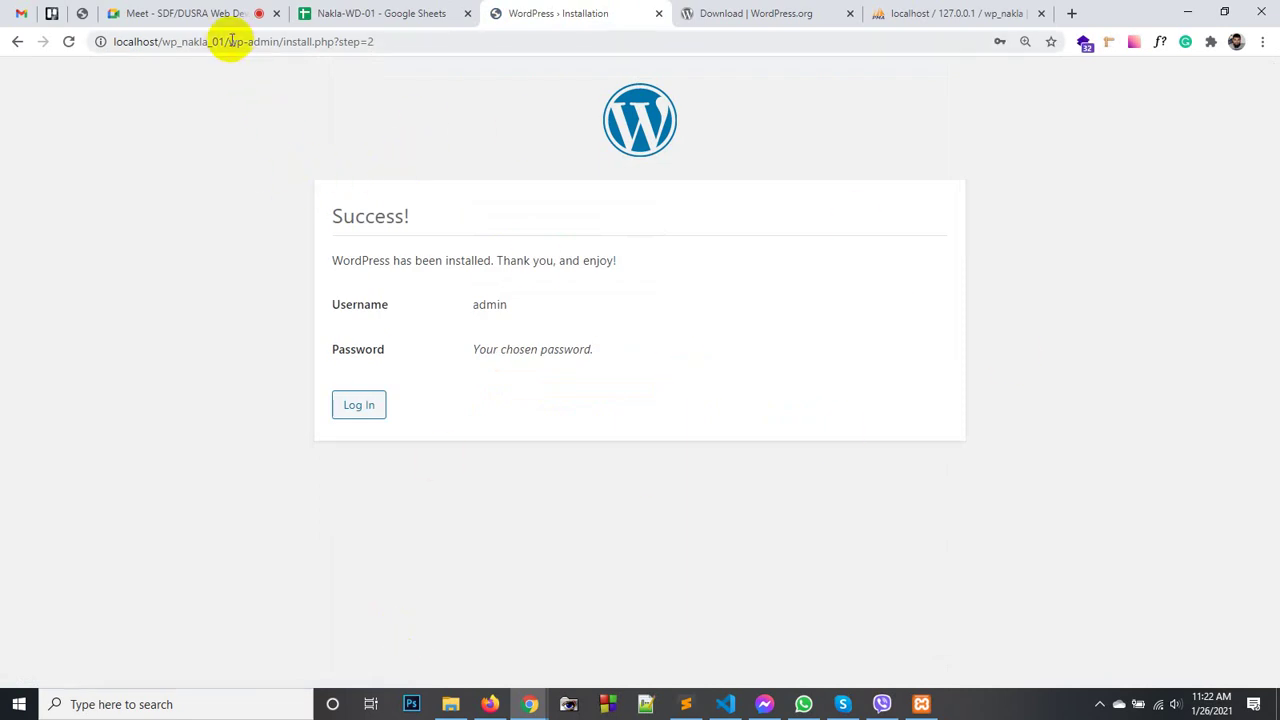
- Check the Success page's site address and connection info, then switch to a new Firefox tab
{"action": "left_click_drag", "start_coordinate": [225, 41], "coordinate": [117, 38]}
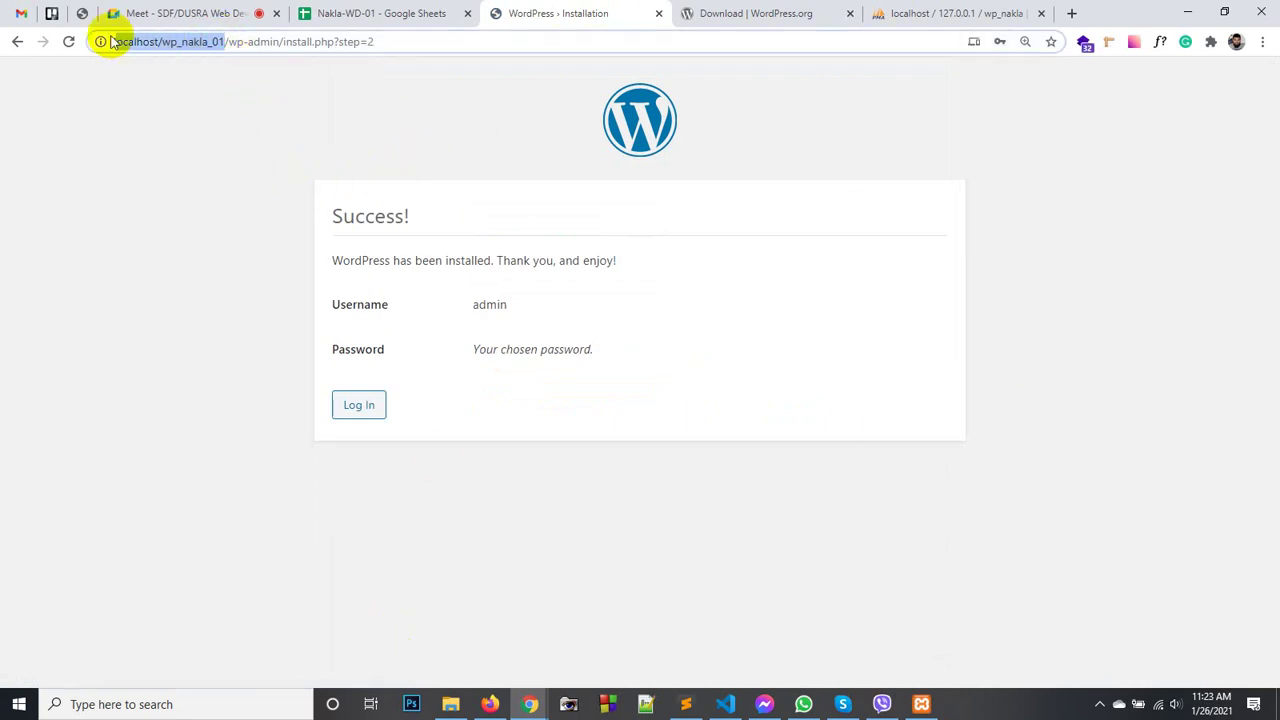
{"action": "left_click", "coordinate": [103, 41]}
{"action": "left_click", "coordinate": [325, 70]}
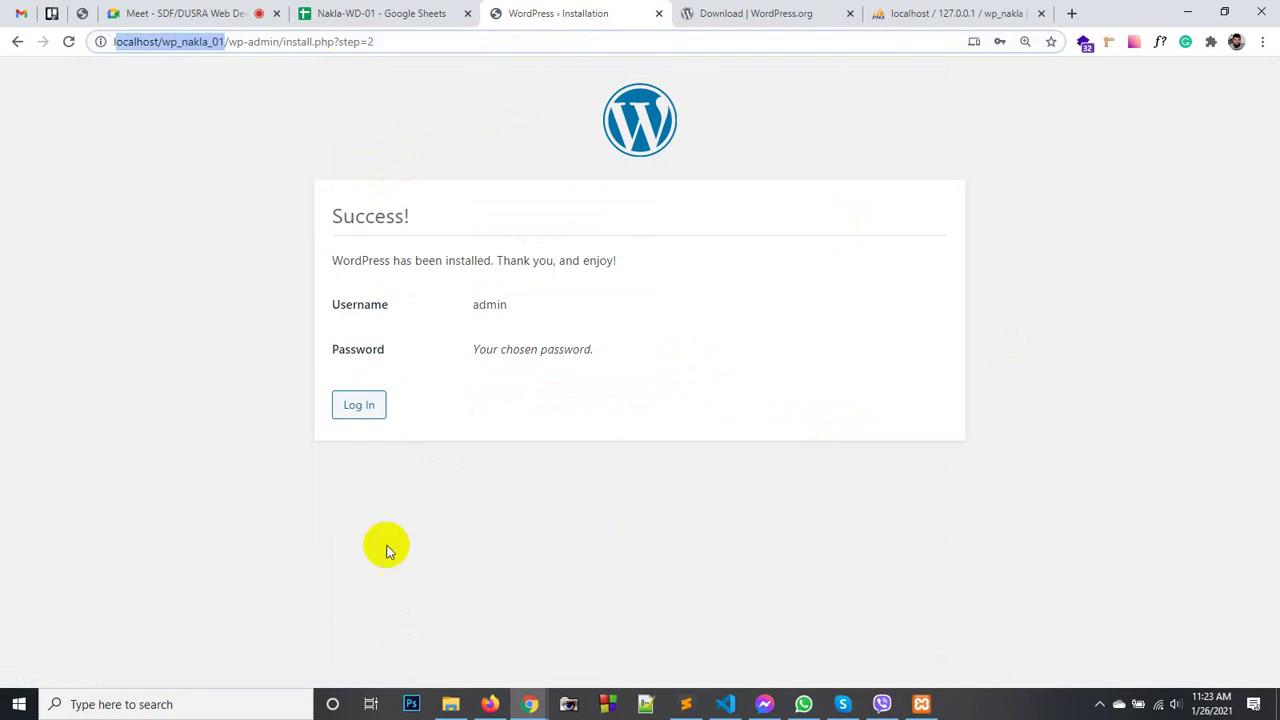
{"action": "left_click", "coordinate": [490, 702]}
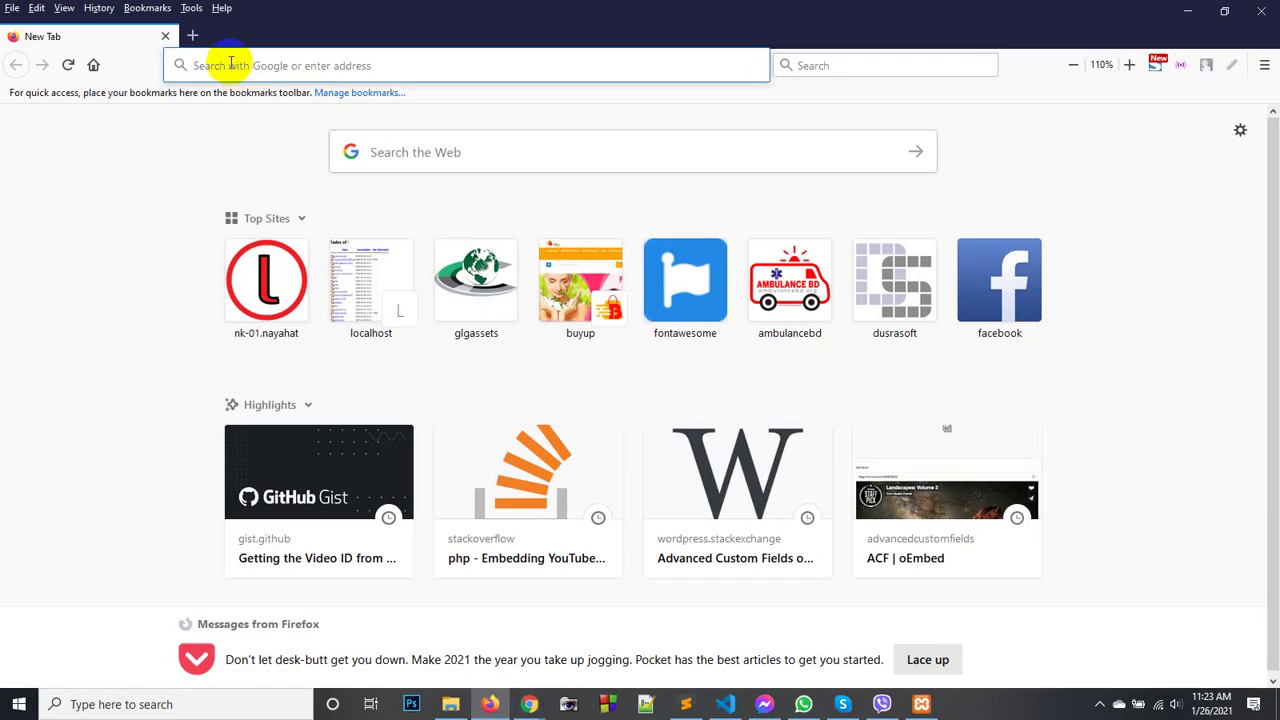
- Go to localhost in Firefox to list the local sites
{"action": "left_click", "coordinate": [230, 63]}
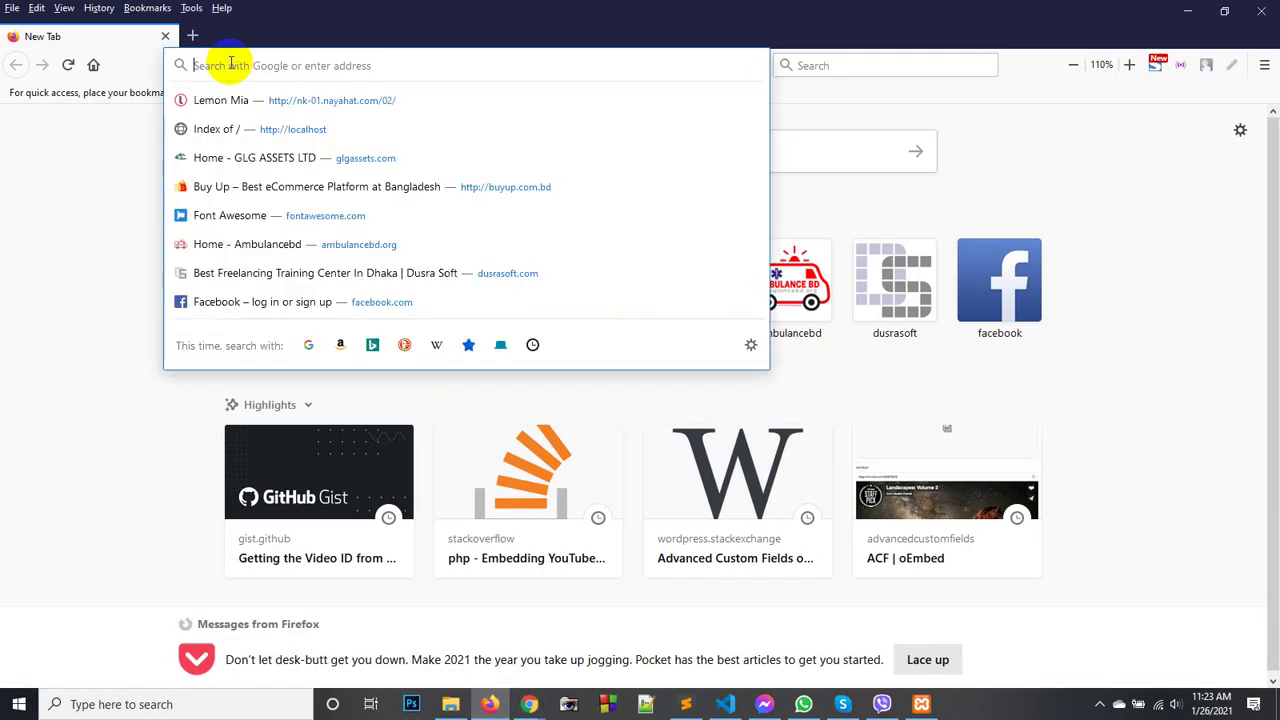
{"action": "left_click", "coordinate": [120, 146]}
{"action": "left_click", "coordinate": [268, 70]}
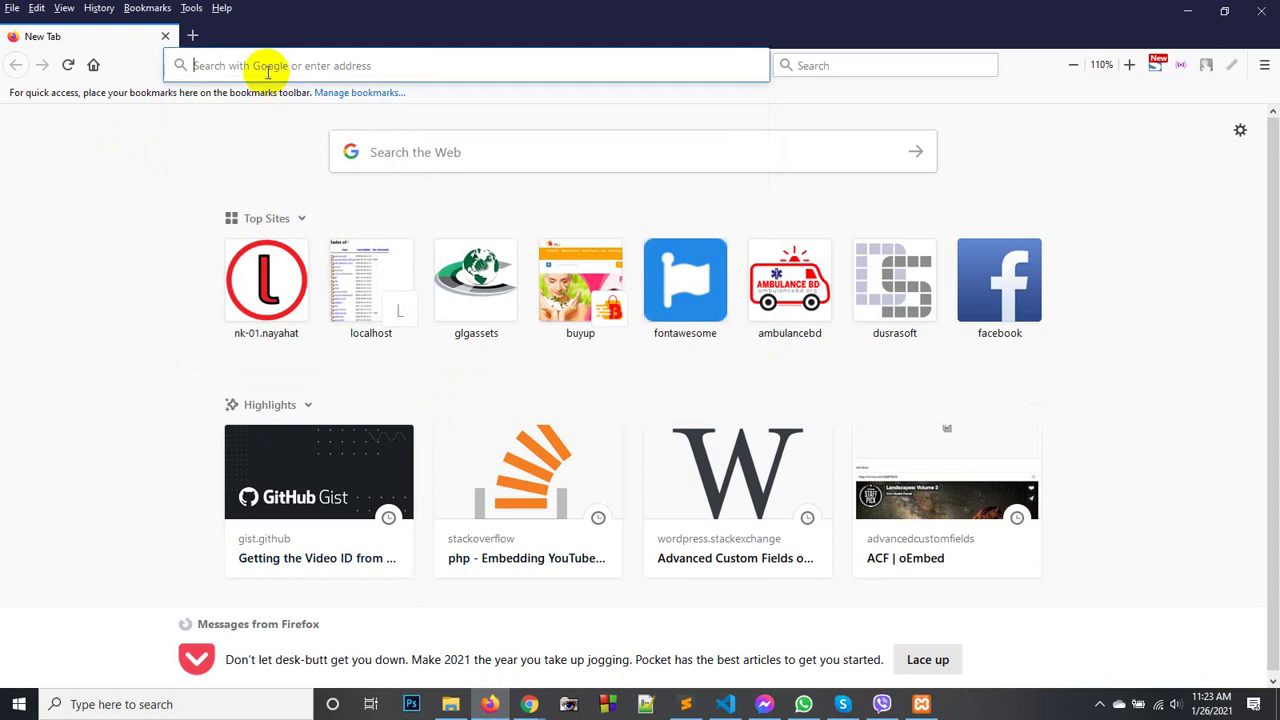
{"action": "type", "text": "l"}
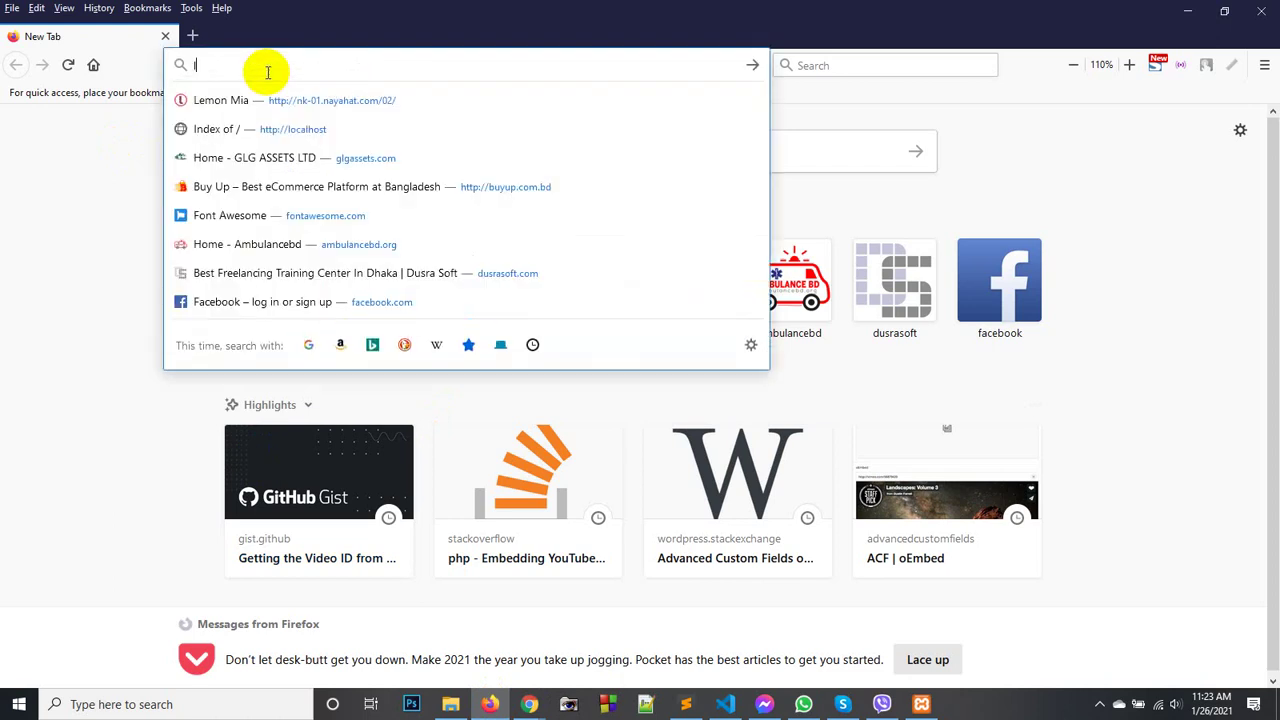
{"action": "type", "text": "ocalhost/"}
{"action": "key", "text": "Right"}
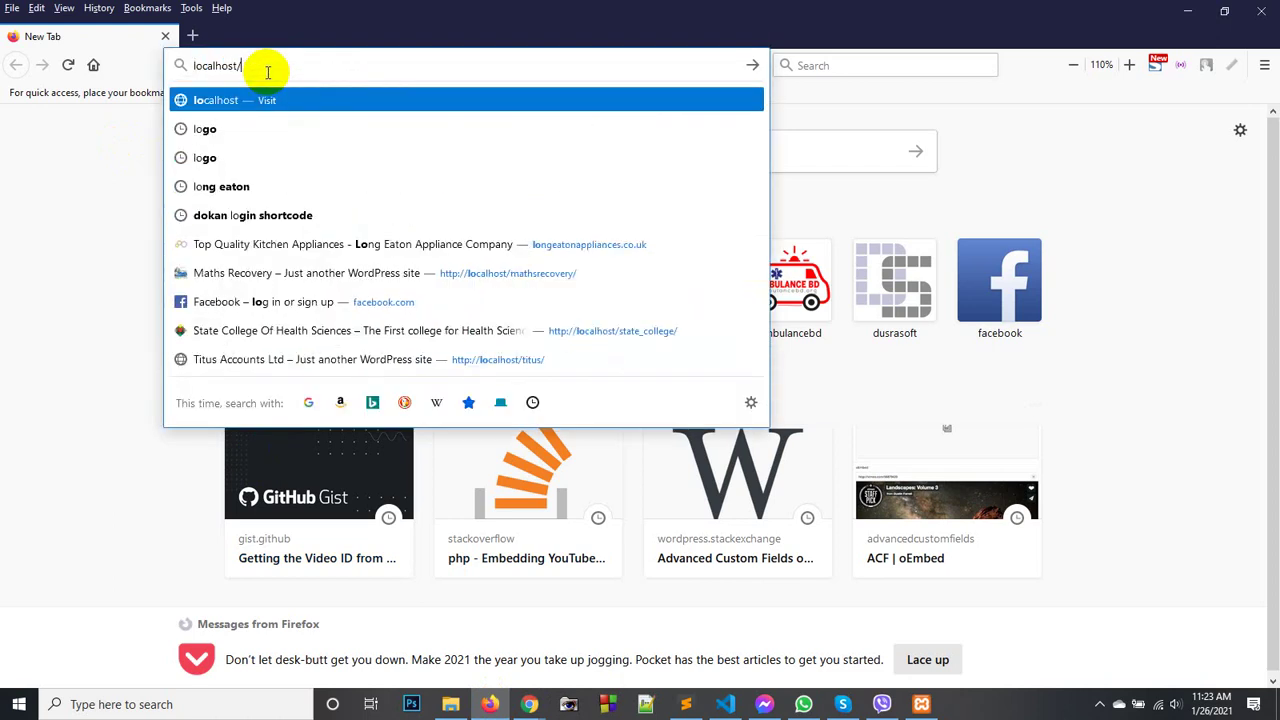
{"action": "key", "text": "Return"}
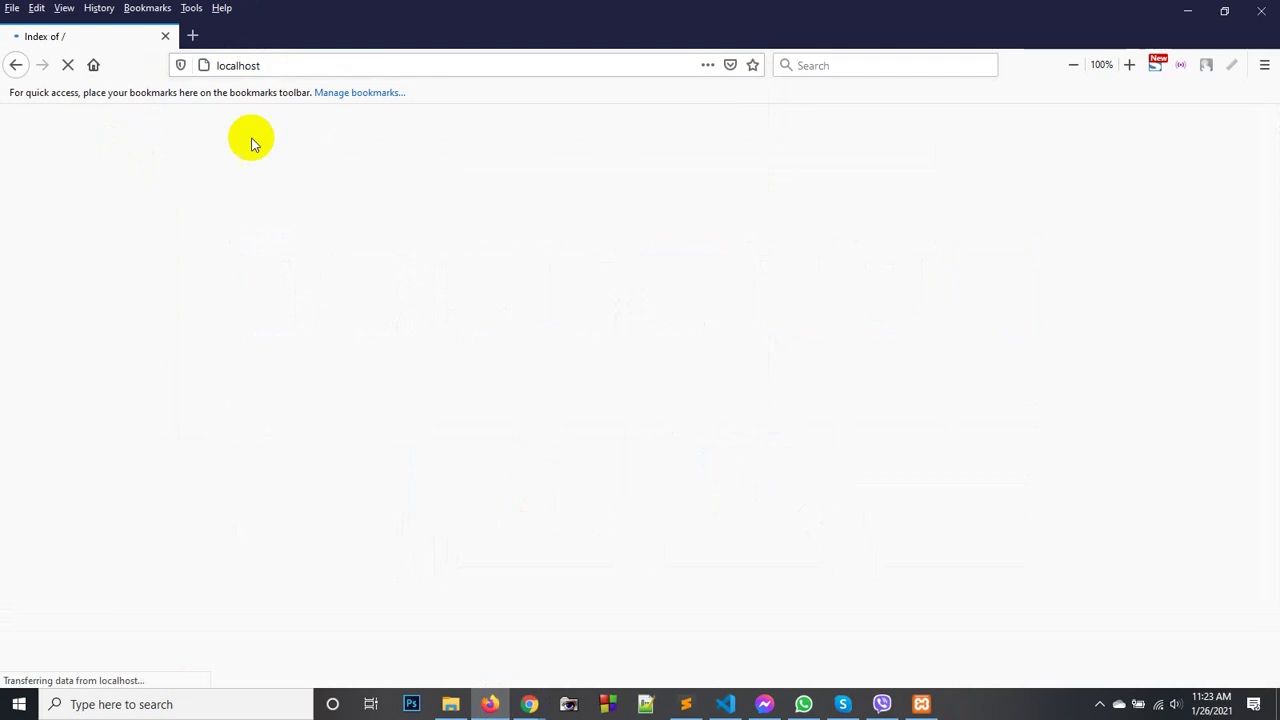
- Open wp_nakla_01/ and browse its Nakla Web Developers front page with Hello world!
{"action": "scroll", "coordinate": [287, 338], "scroll_direction": "down", "scroll_amount": 3}
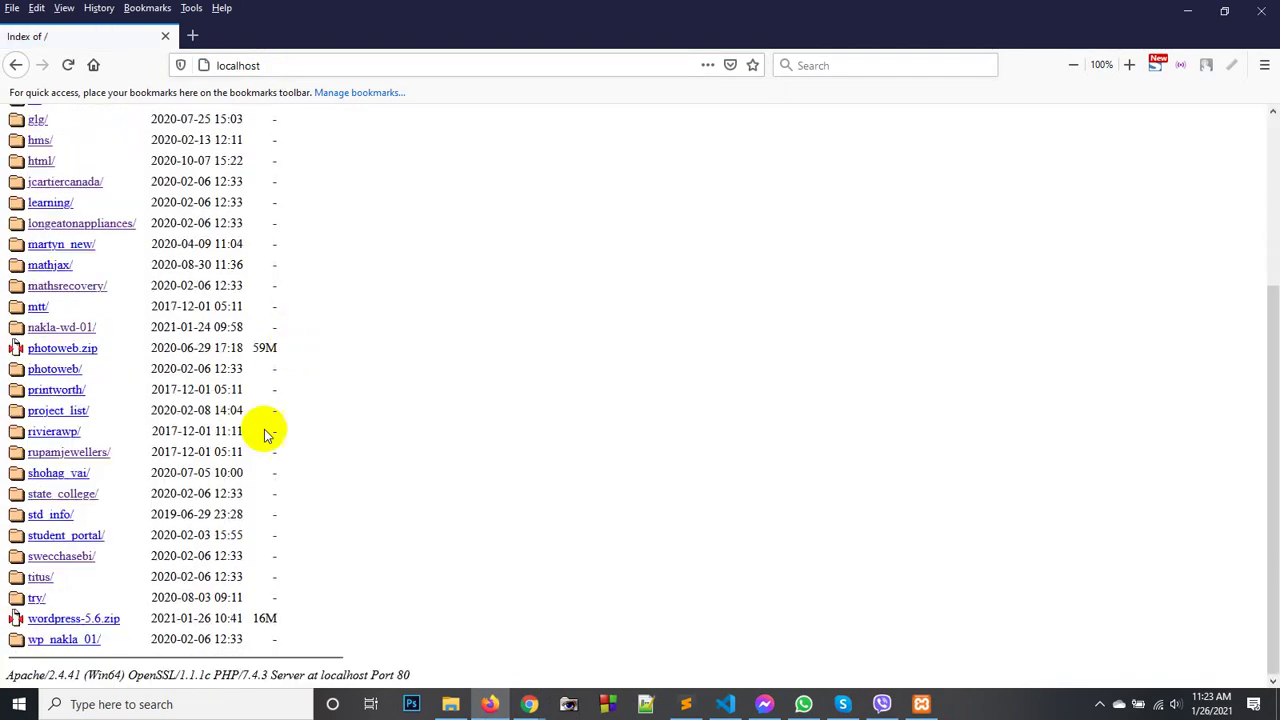
{"action": "left_click", "coordinate": [68, 642]}
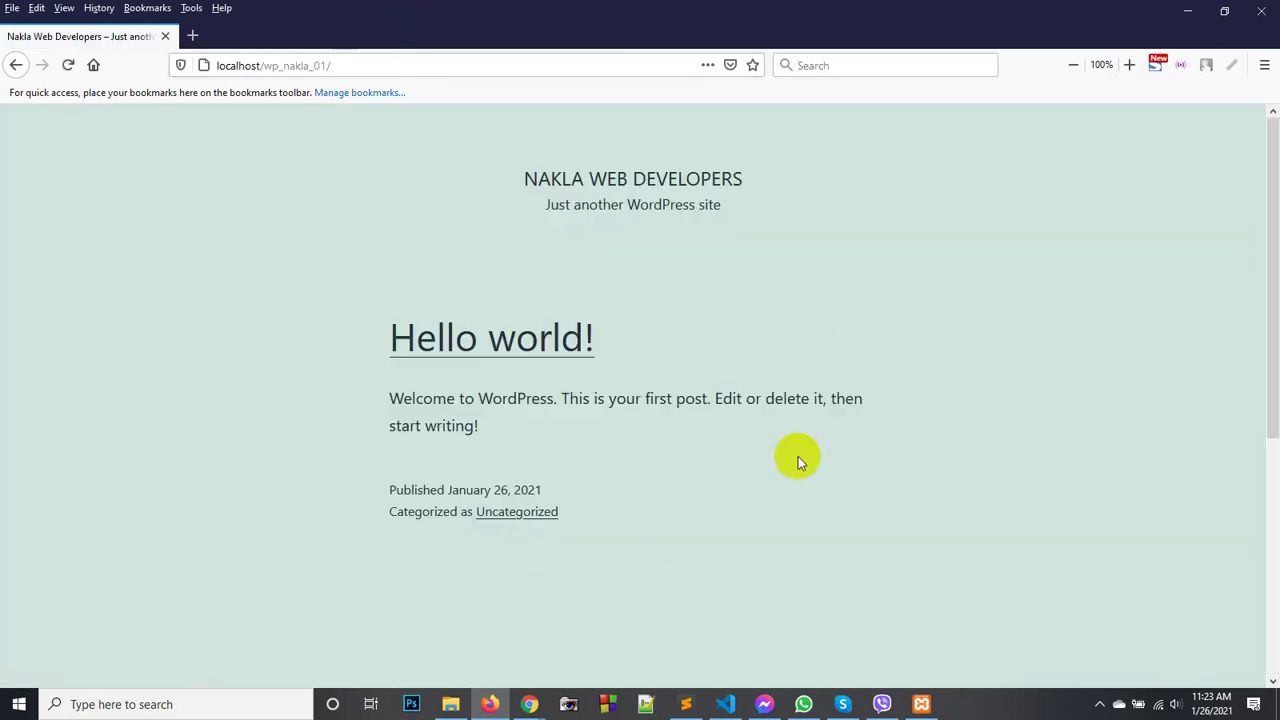
{"action": "scroll", "coordinate": [620, 538], "scroll_direction": "down", "scroll_amount": 5}
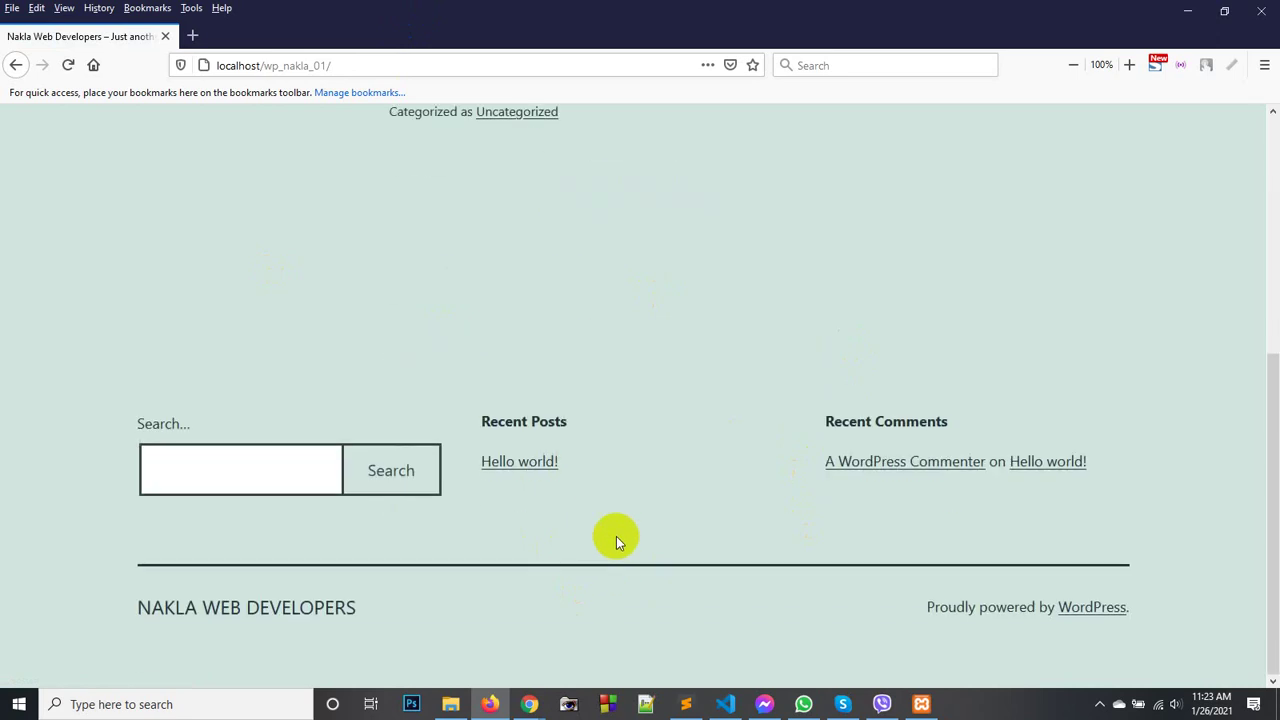
{"action": "scroll", "coordinate": [616, 536], "scroll_direction": "up", "scroll_amount": 5}
{"action": "scroll", "coordinate": [617, 538], "scroll_direction": "down", "scroll_amount": 5}
{"action": "scroll", "coordinate": [618, 536], "scroll_direction": "up", "scroll_amount": 5}
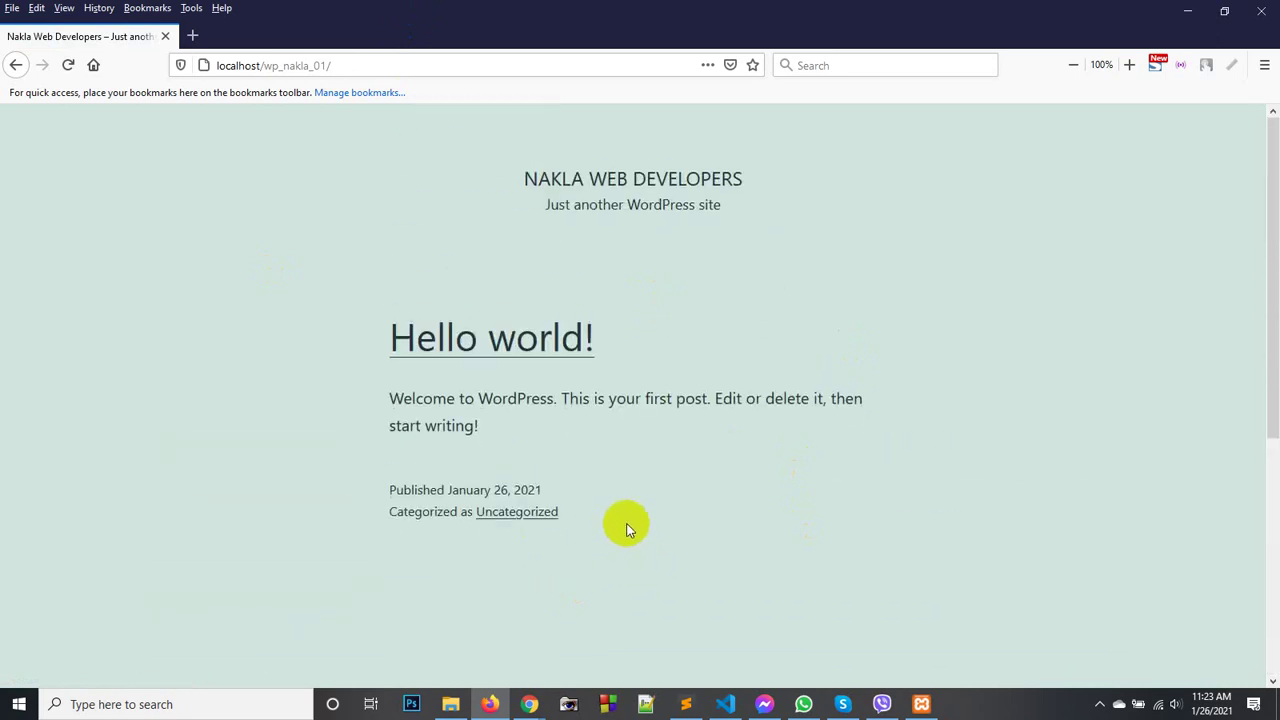
{"action": "scroll", "coordinate": [627, 530], "scroll_direction": "down", "scroll_amount": 5}
{"action": "scroll", "coordinate": [627, 530], "scroll_direction": "up", "scroll_amount": 5}
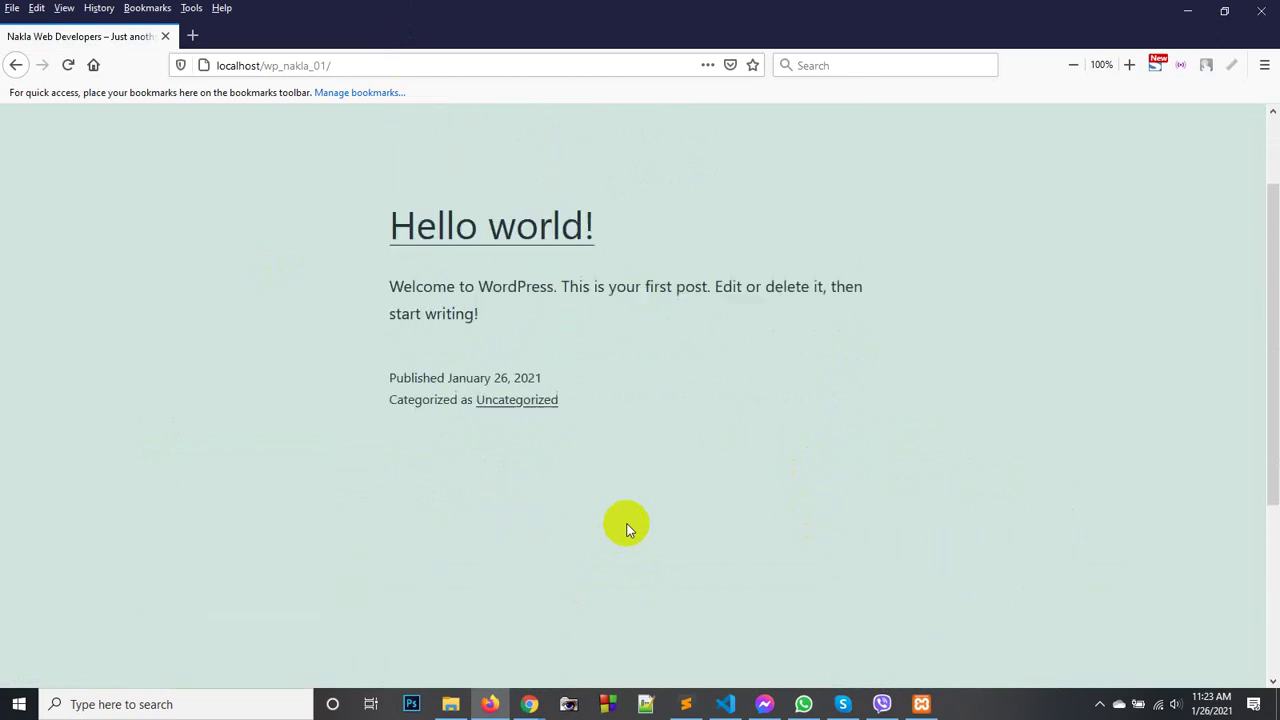
{"action": "scroll", "coordinate": [628, 530], "scroll_direction": "down", "scroll_amount": 5}
{"action": "scroll", "coordinate": [628, 530], "scroll_direction": "up", "scroll_amount": 5}
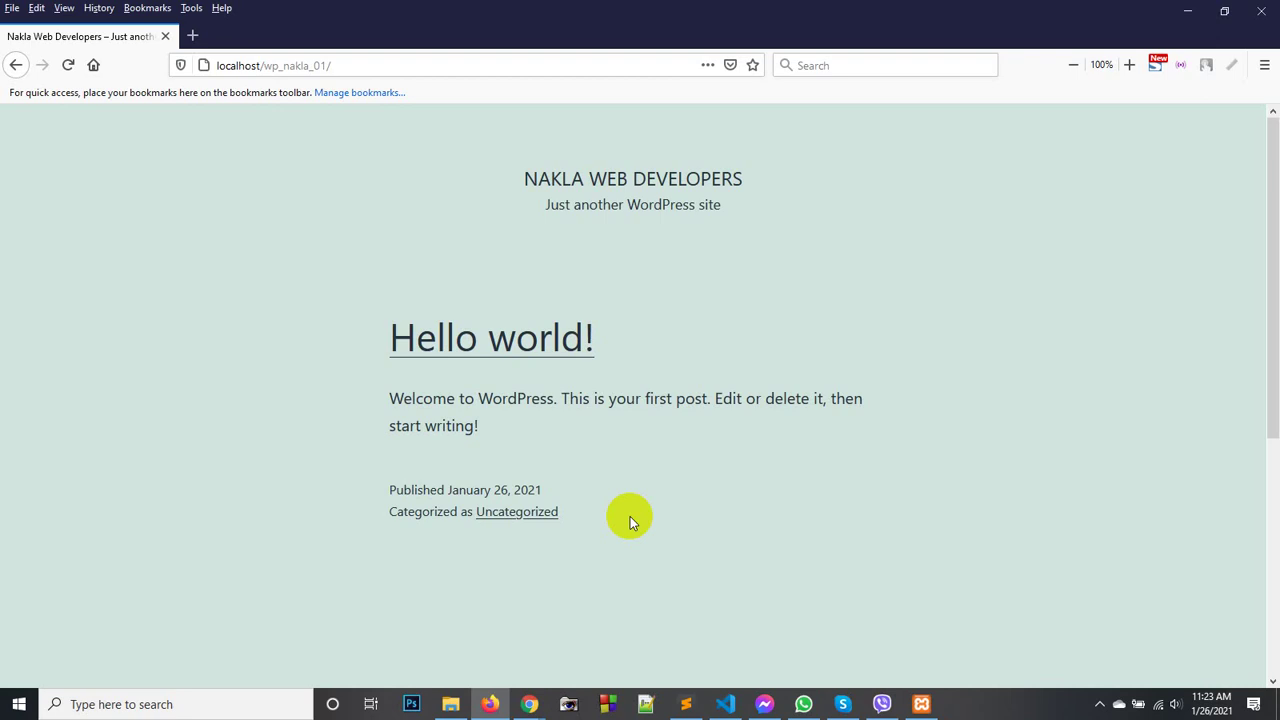
- Go from the installation Success page to the WordPress login page
{"action": "mouse_move", "coordinate": [537, 697]}
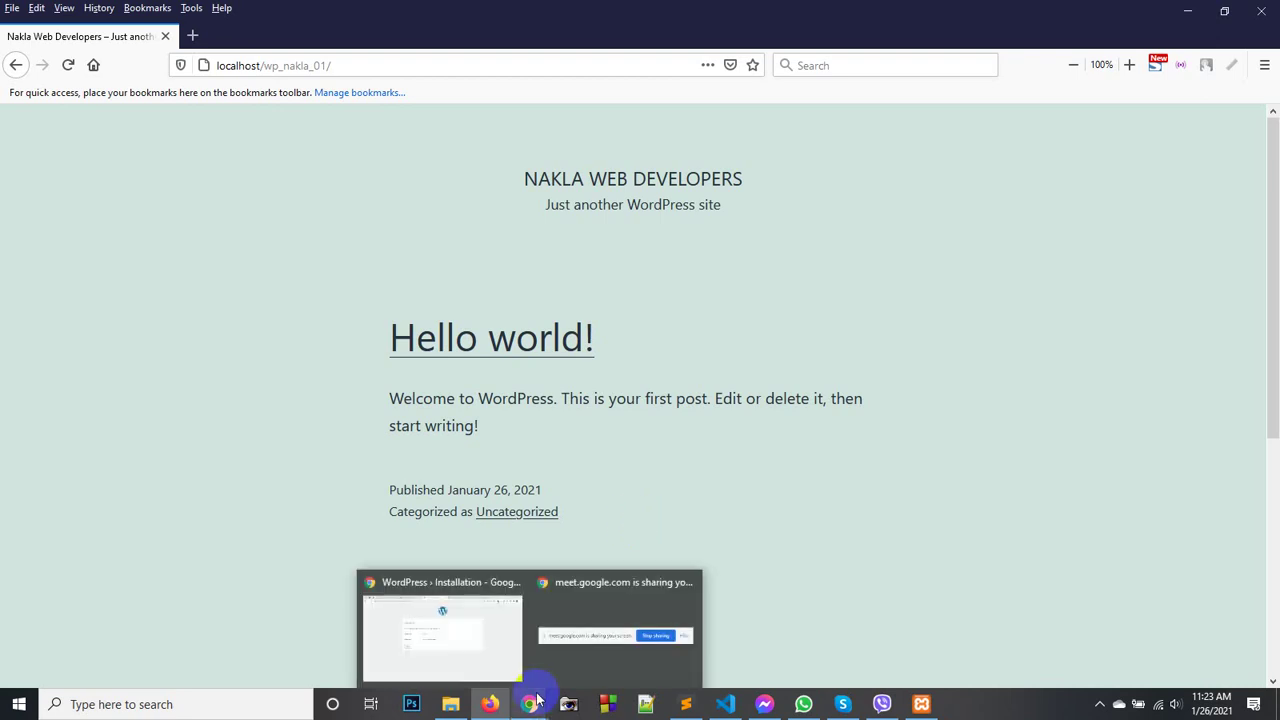
{"action": "left_click", "coordinate": [447, 632]}
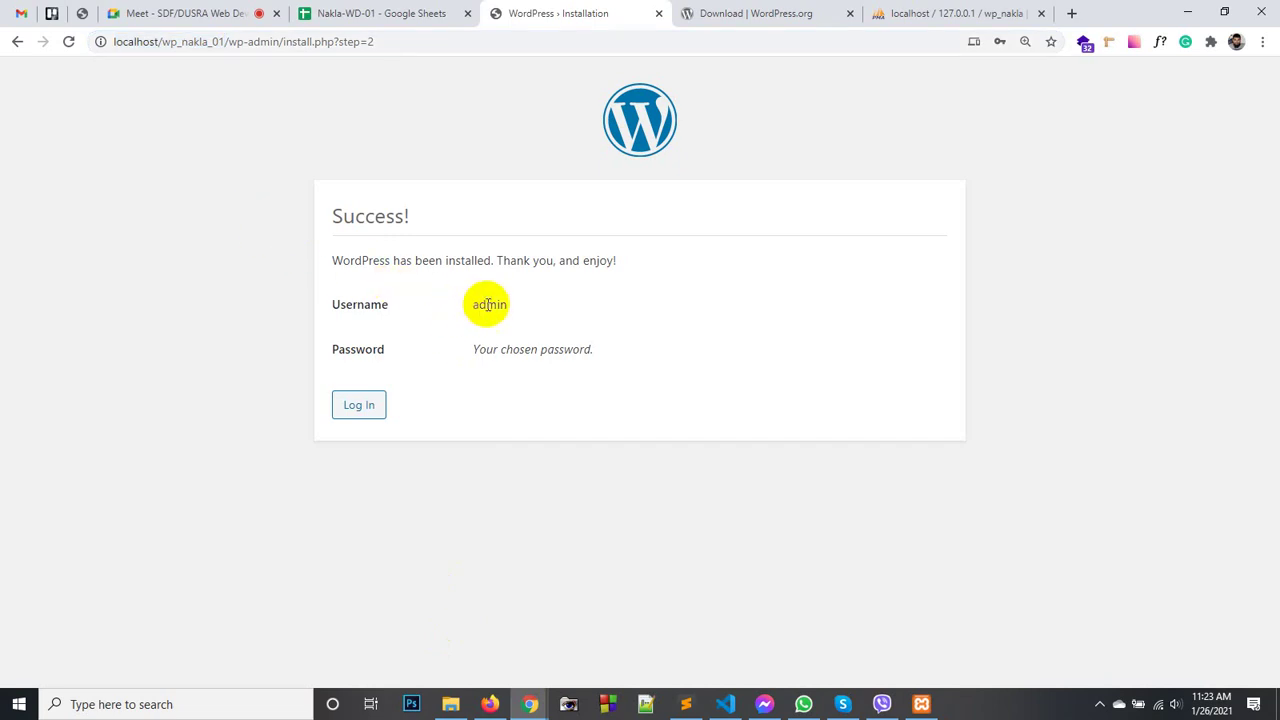
{"action": "left_click", "coordinate": [366, 408]}
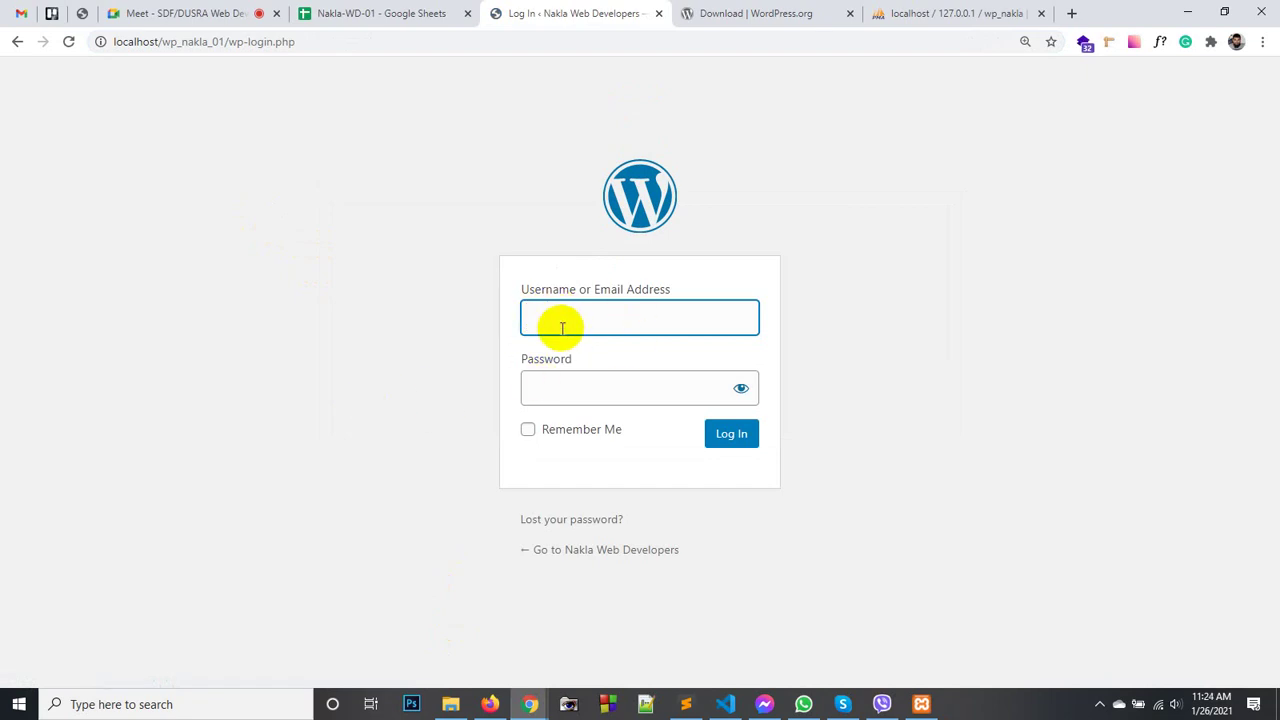
- Copy the administrator username from the notes into the Username field
{"action": "left_click", "coordinate": [686, 704]}
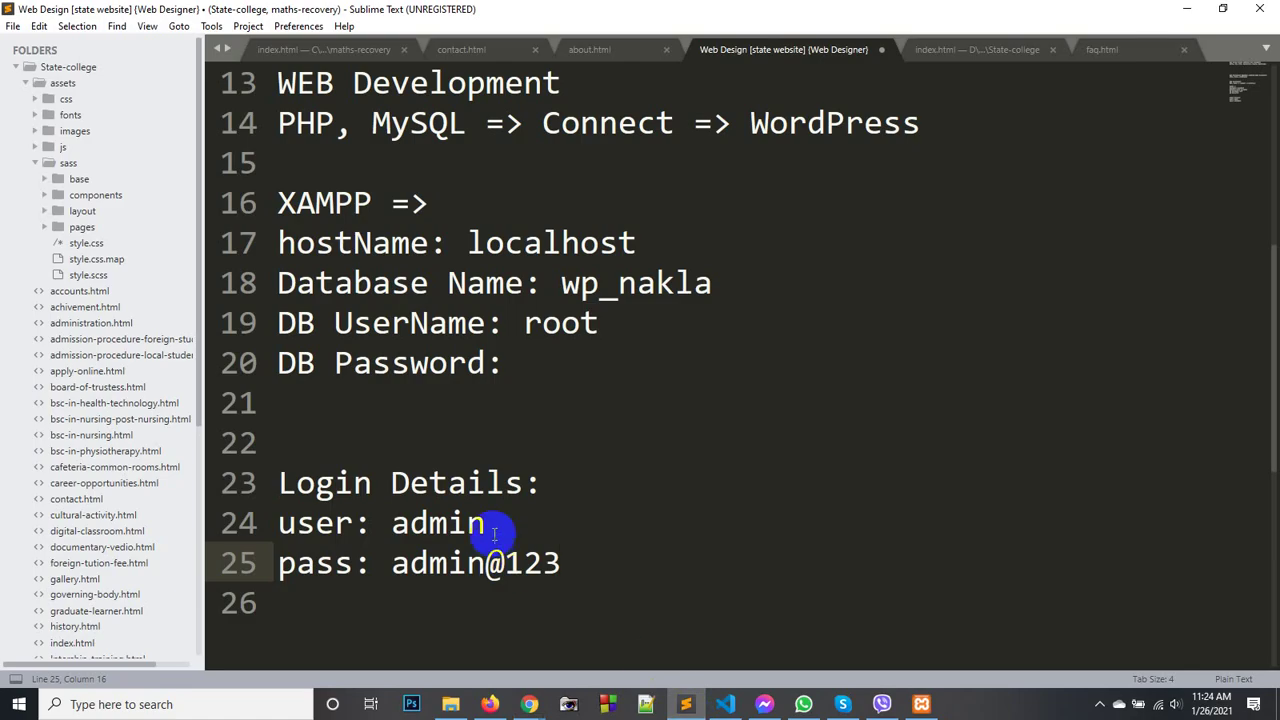
{"action": "double_click", "coordinate": [451, 524]}
{"action": "key", "text": "ctrl+c"}
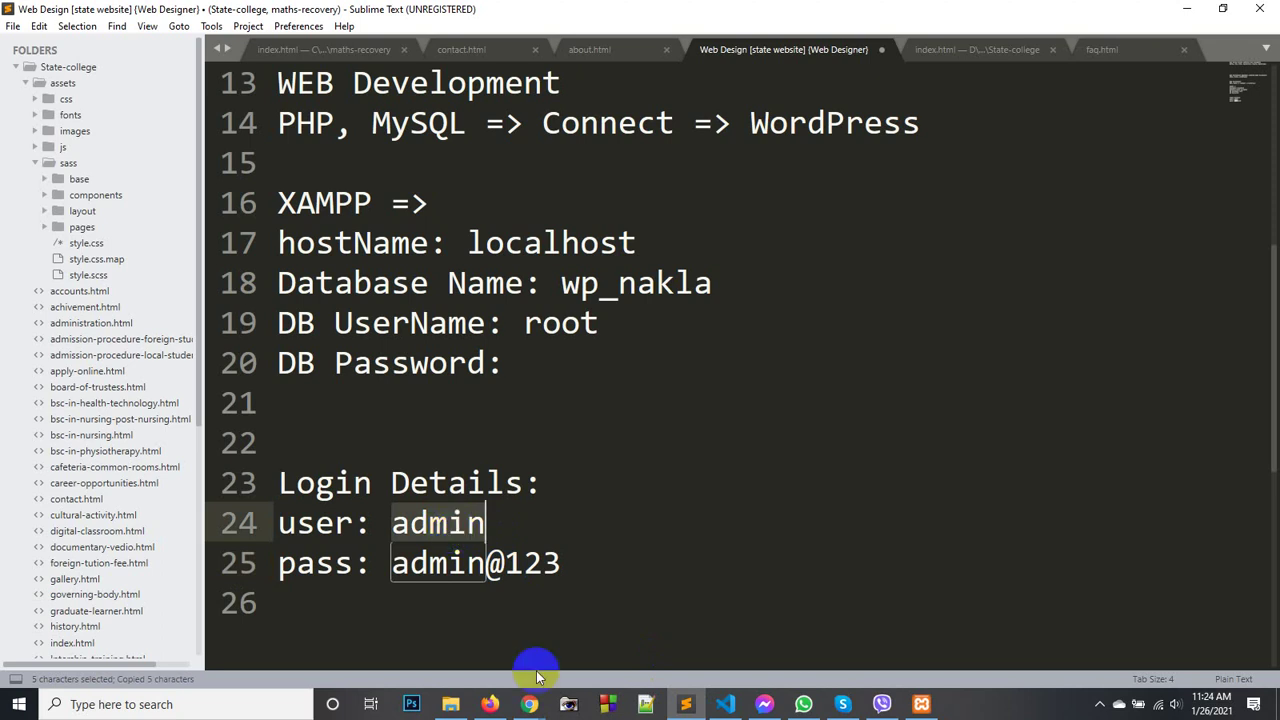
{"action": "mouse_move", "coordinate": [529, 704]}
{"action": "left_click", "coordinate": [503, 648]}
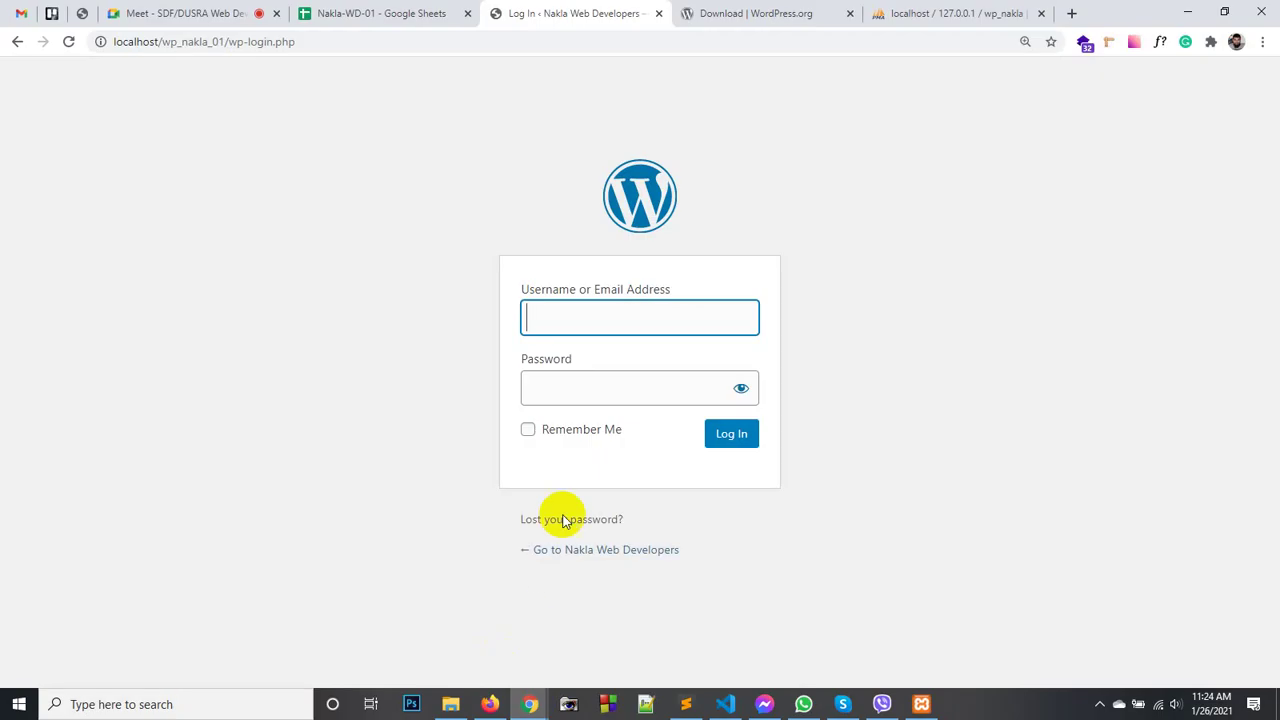
{"action": "left_click", "coordinate": [560, 320]}
{"action": "key", "text": "ctrl+v"}
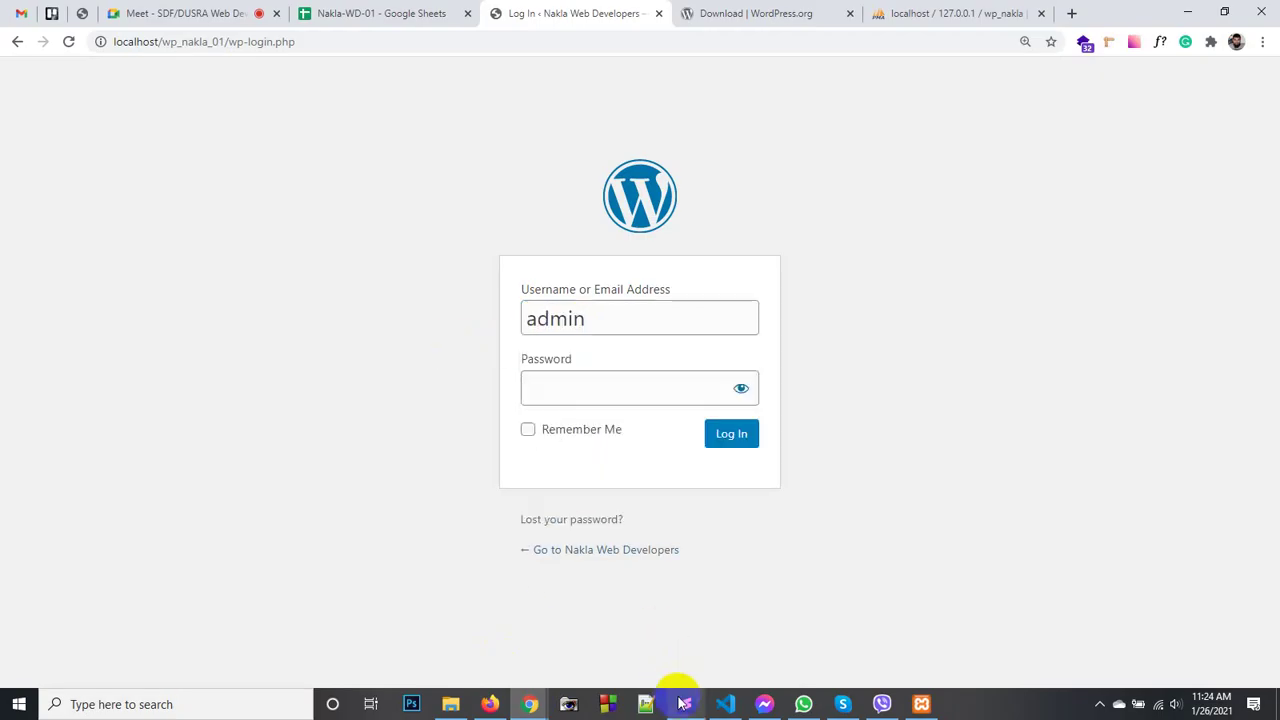
- Copy the saved password from the notes into the Password field and log in
{"action": "left_click", "coordinate": [683, 702]}
{"action": "left_click", "coordinate": [486, 566]}
{"action": "left_click", "coordinate": [560, 563]}
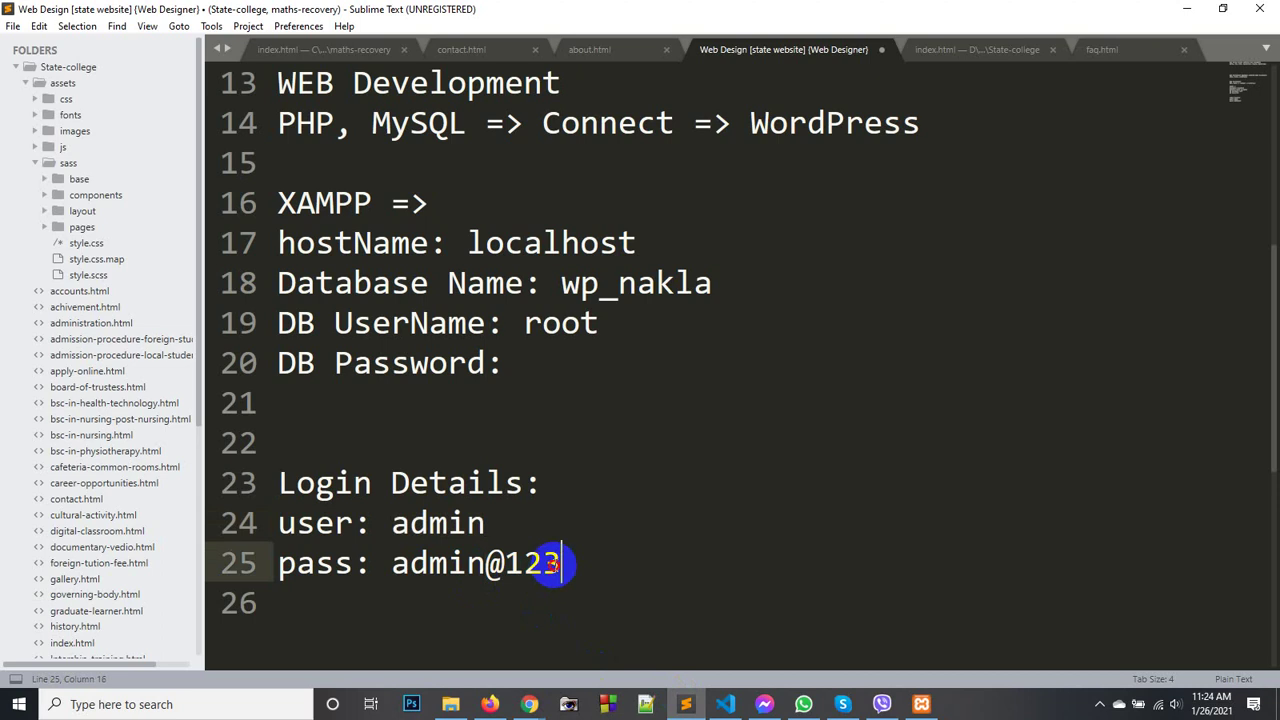
{"action": "left_click", "coordinate": [393, 563], "text": "shift"}
{"action": "key", "text": "ctrl+c"}
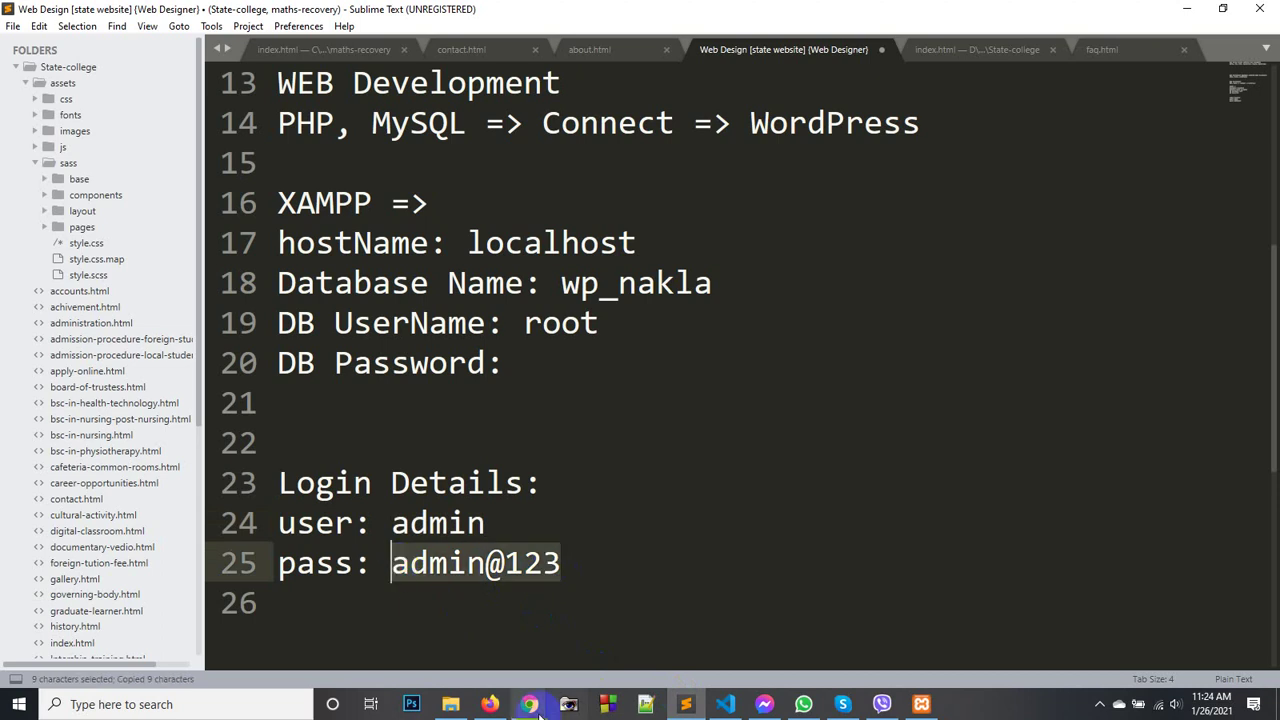
{"action": "mouse_move", "coordinate": [529, 704]}
{"action": "left_click", "coordinate": [458, 624]}
{"action": "left_click", "coordinate": [578, 402]}
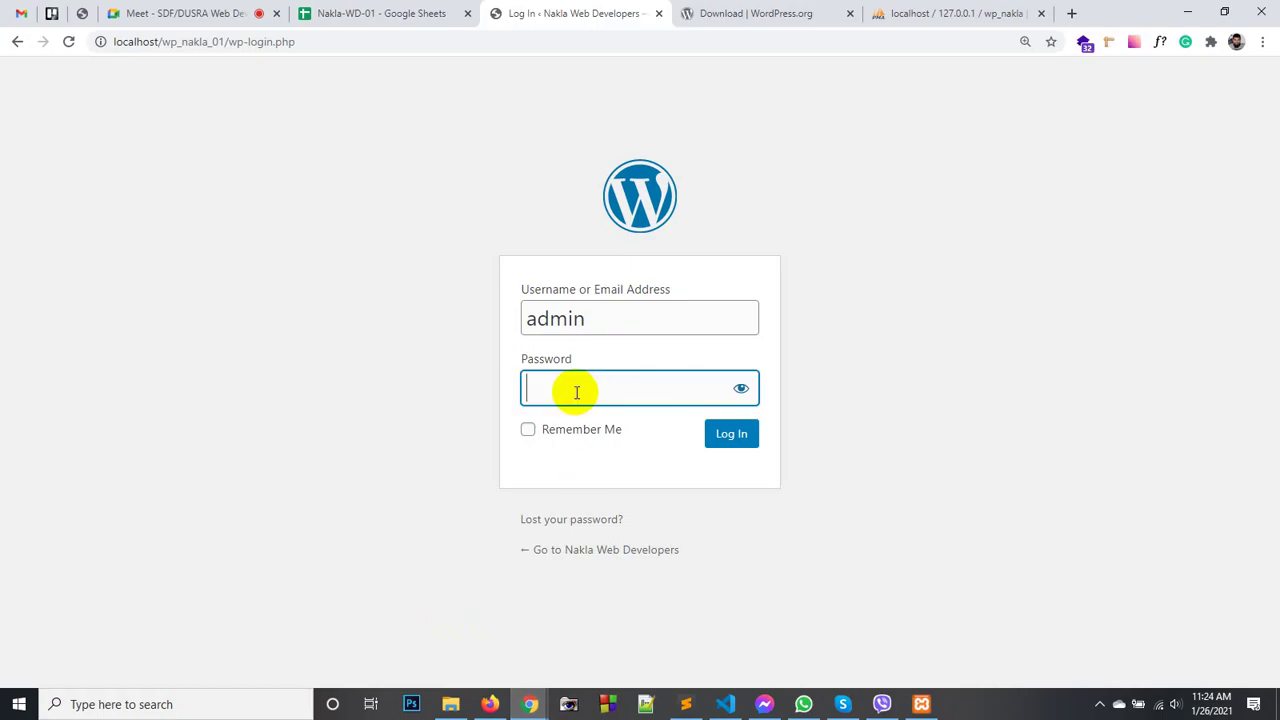
{"action": "key", "text": "ctrl+v"}
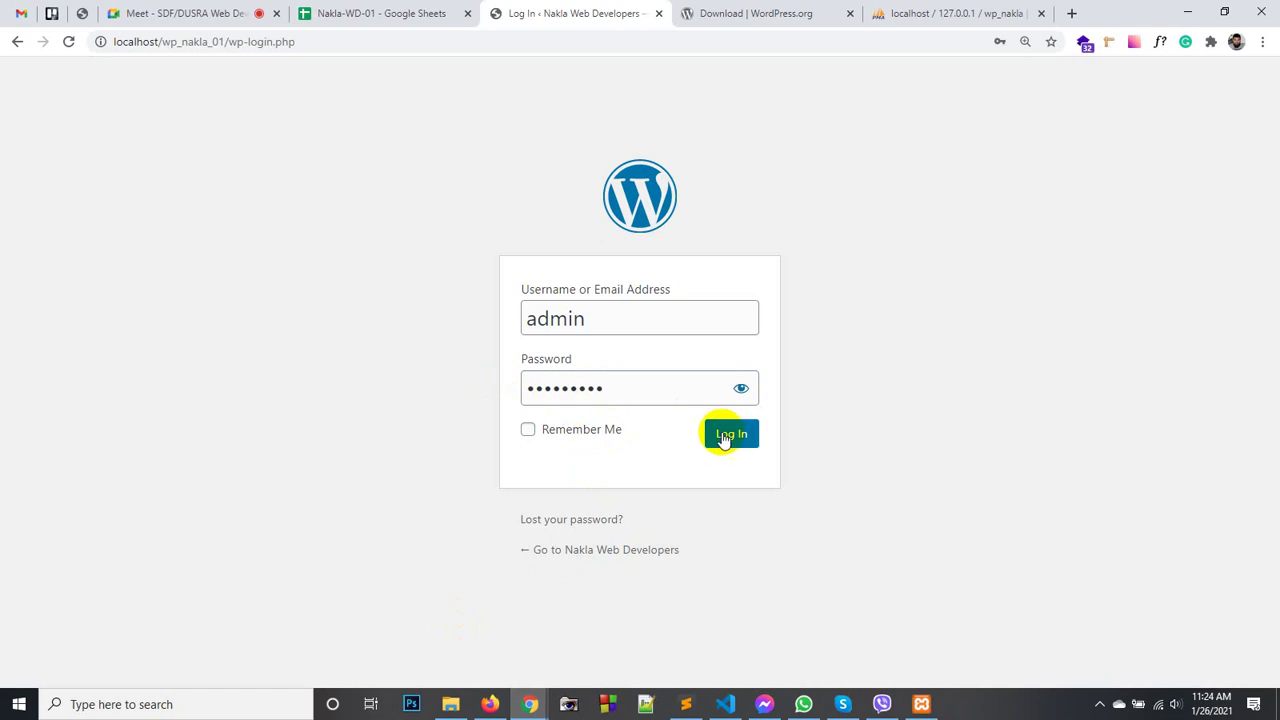
{"action": "left_click", "coordinate": [725, 438]}
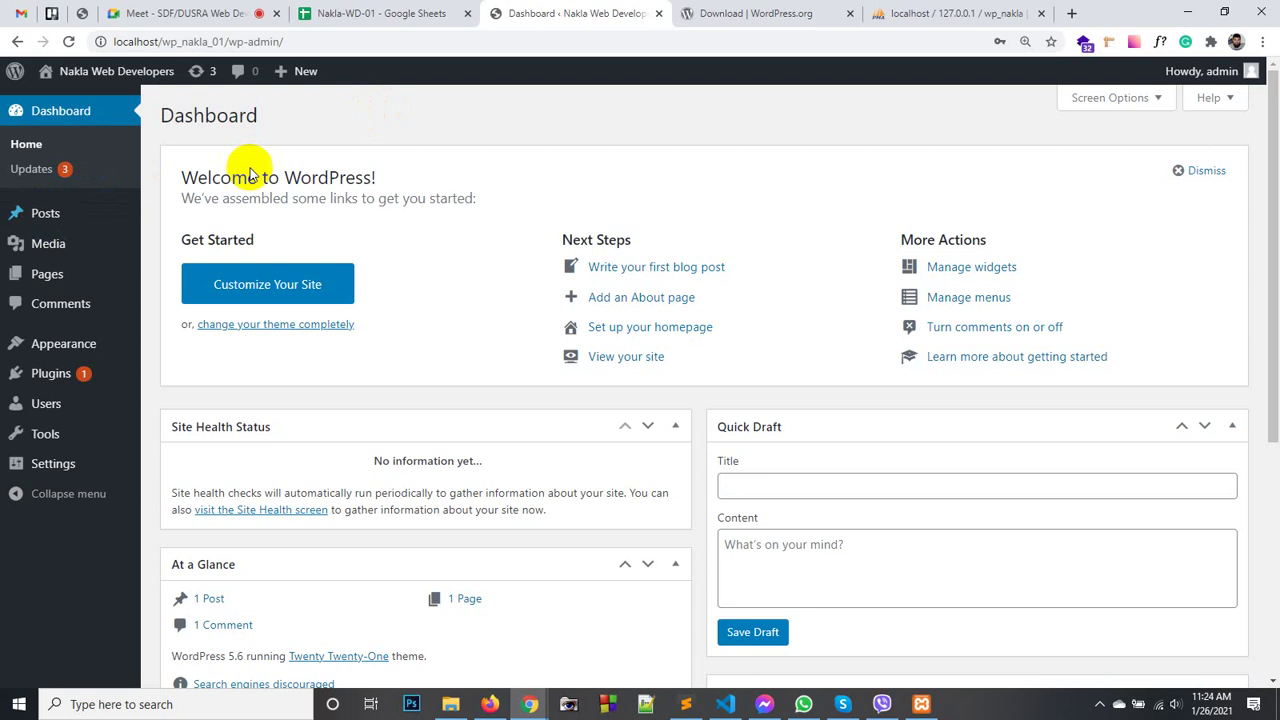
- Compare the dashboard's wp-admin URL with the site address localhost/wp_nakla_01 shown in Firefox
{"action": "left_click", "coordinate": [100, 172]}
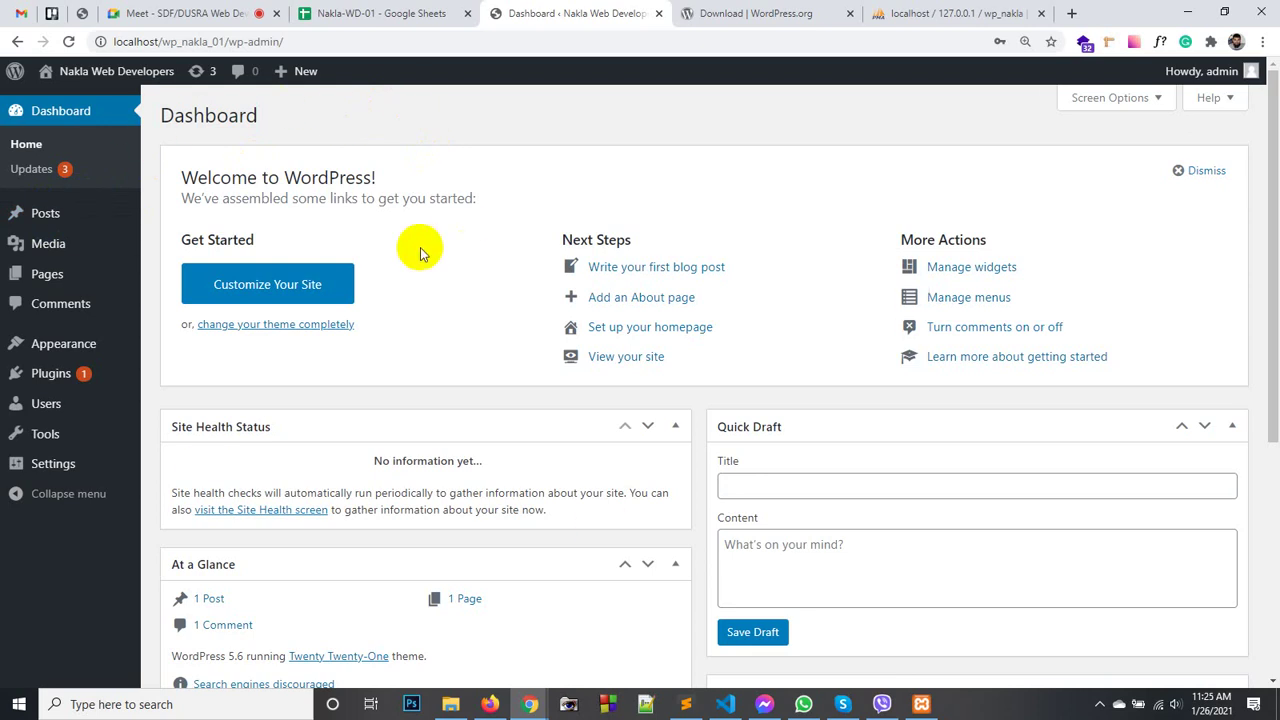
{"action": "left_click_drag", "start_coordinate": [224, 41], "coordinate": [112, 42]}
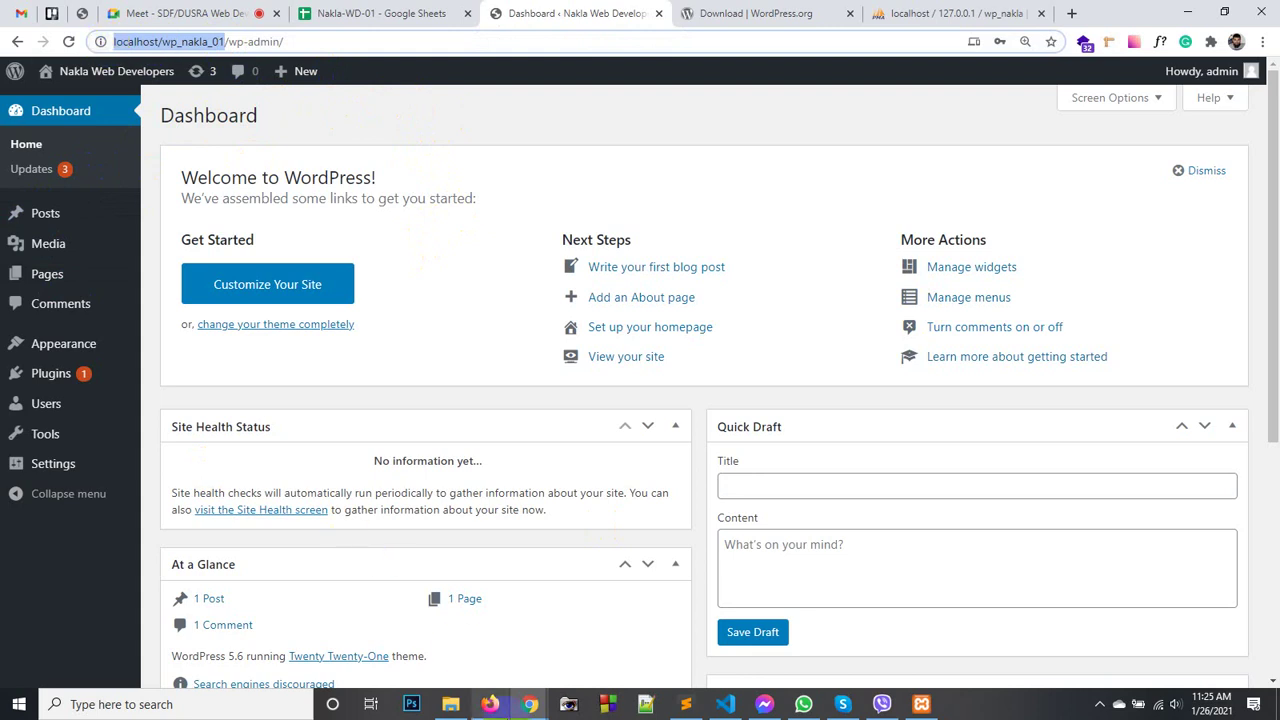
{"action": "left_click", "coordinate": [490, 704]}
{"action": "left_click", "coordinate": [334, 62]}
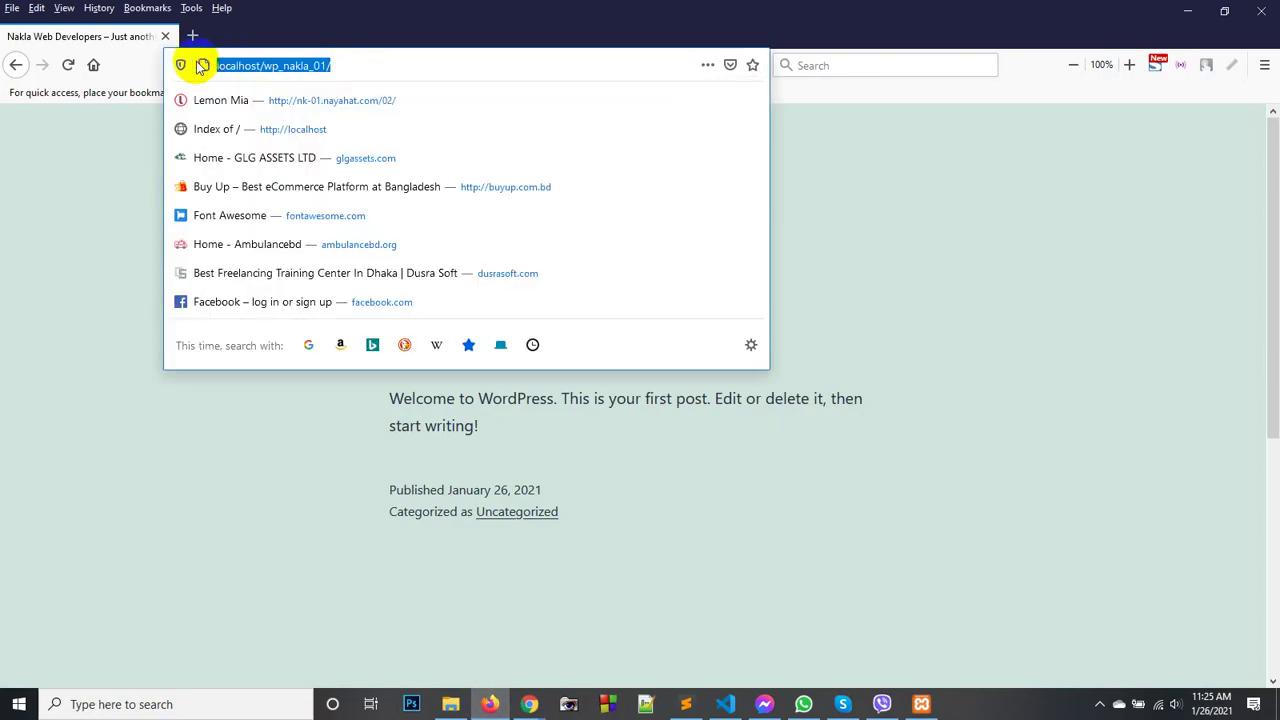
{"action": "left_click", "coordinate": [137, 183]}
{"action": "mouse_move", "coordinate": [529, 704]}
{"action": "left_click", "coordinate": [457, 614]}
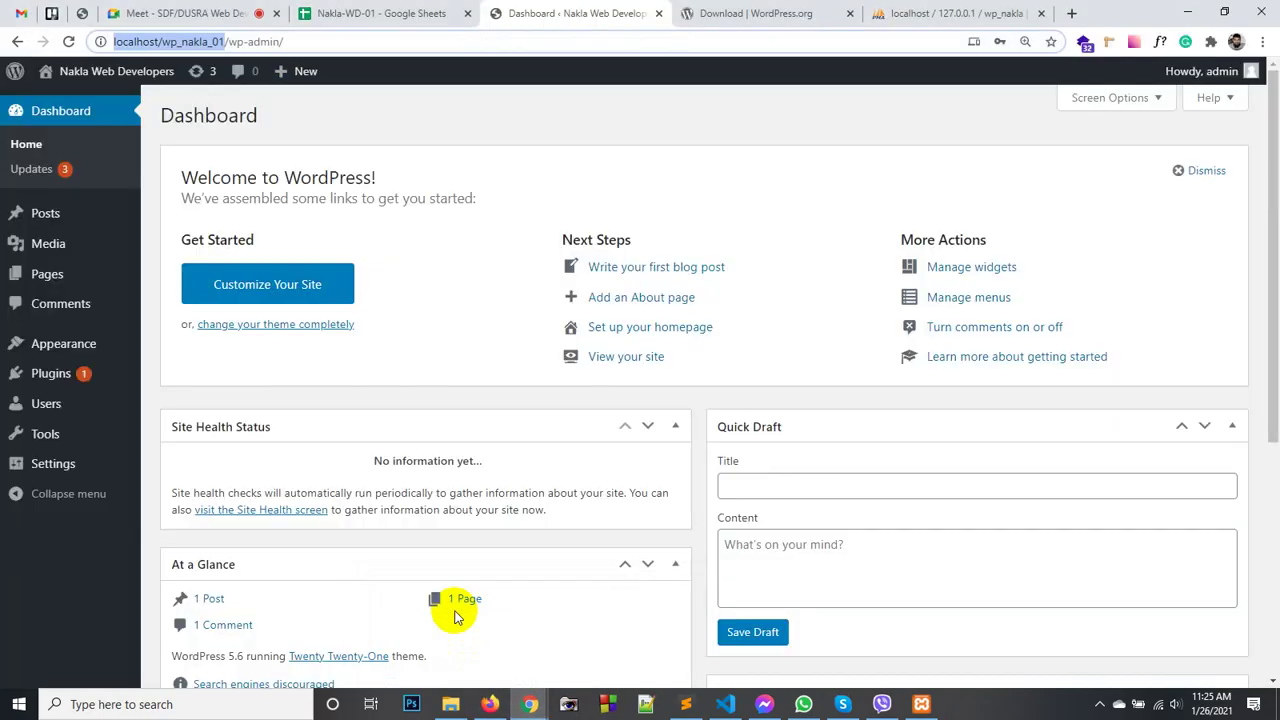
{"action": "left_click", "coordinate": [292, 41]}
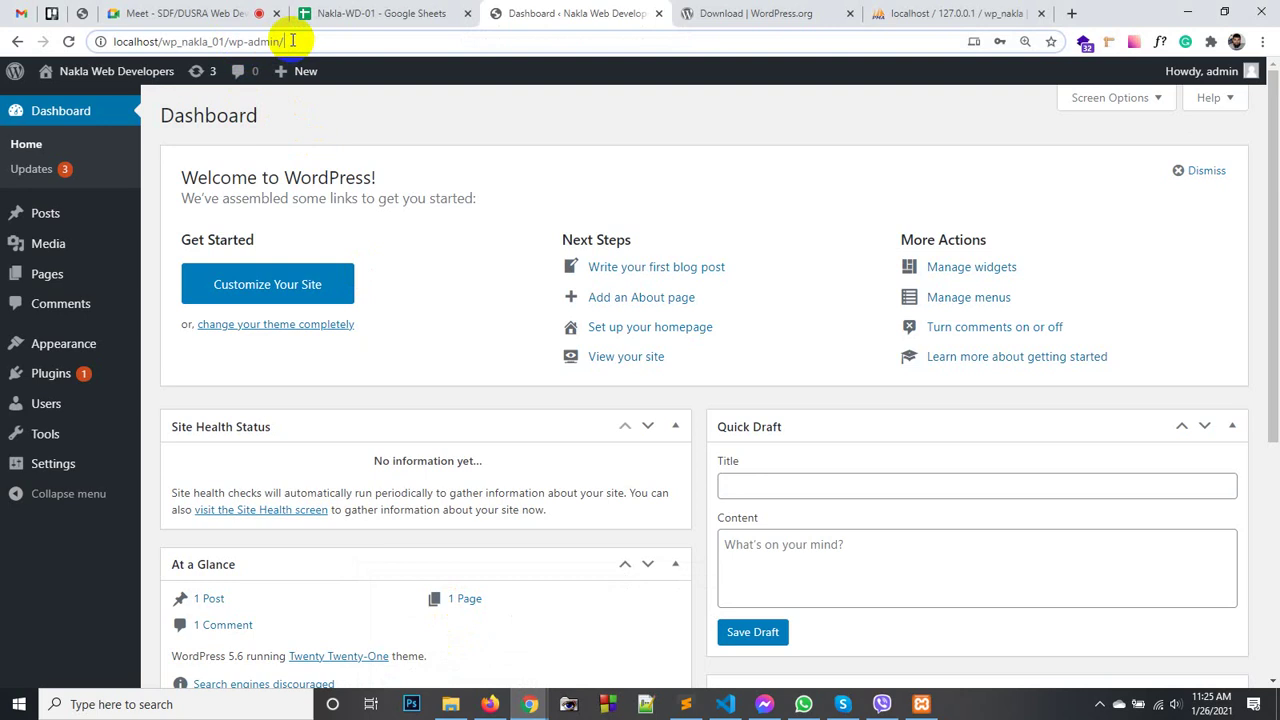
{"action": "left_click", "coordinate": [230, 42]}
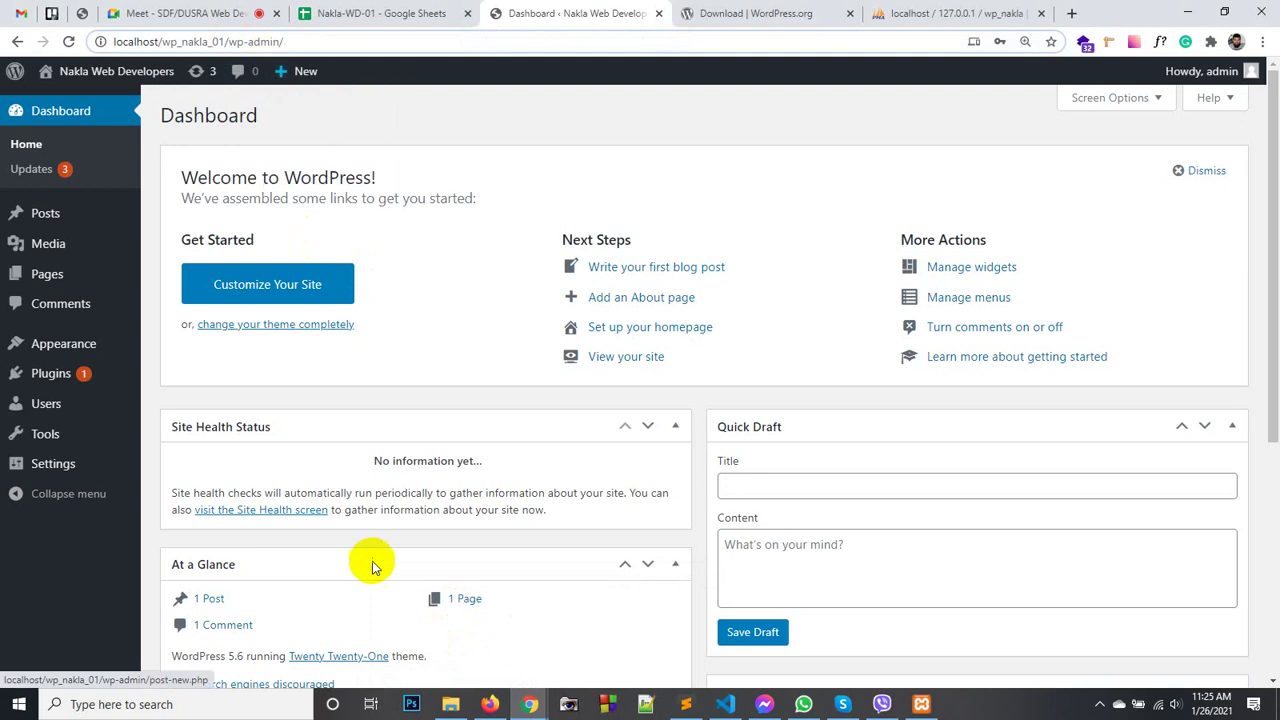
{"action": "left_click", "coordinate": [487, 704]}
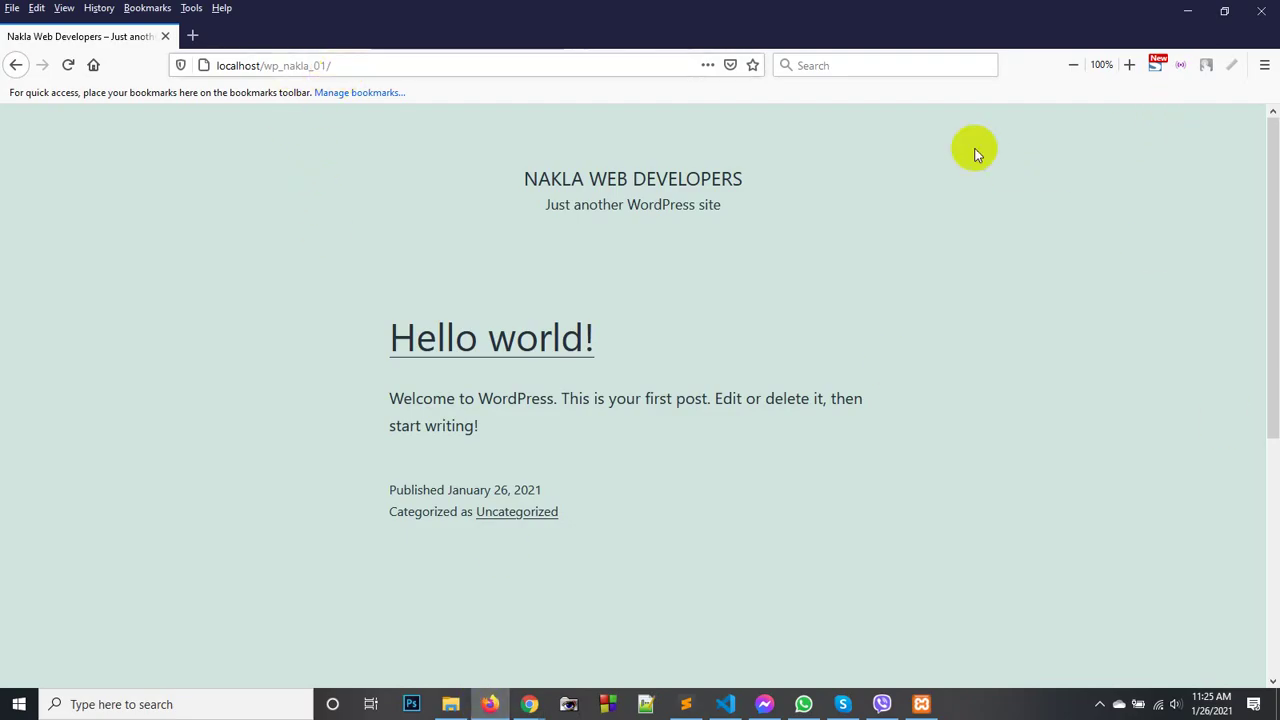
{"action": "left_click", "coordinate": [366, 65]}
{"action": "left_click", "coordinate": [392, 65]}
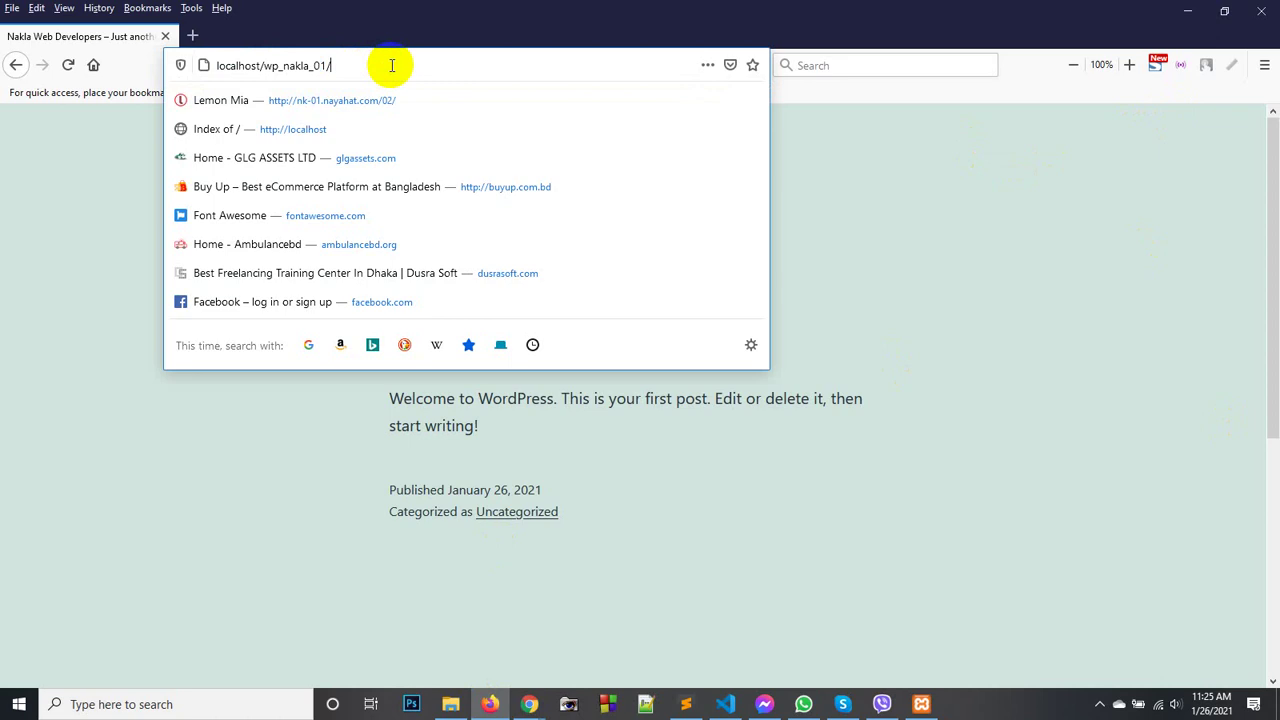
{"action": "type", "text": "wp-adm"}
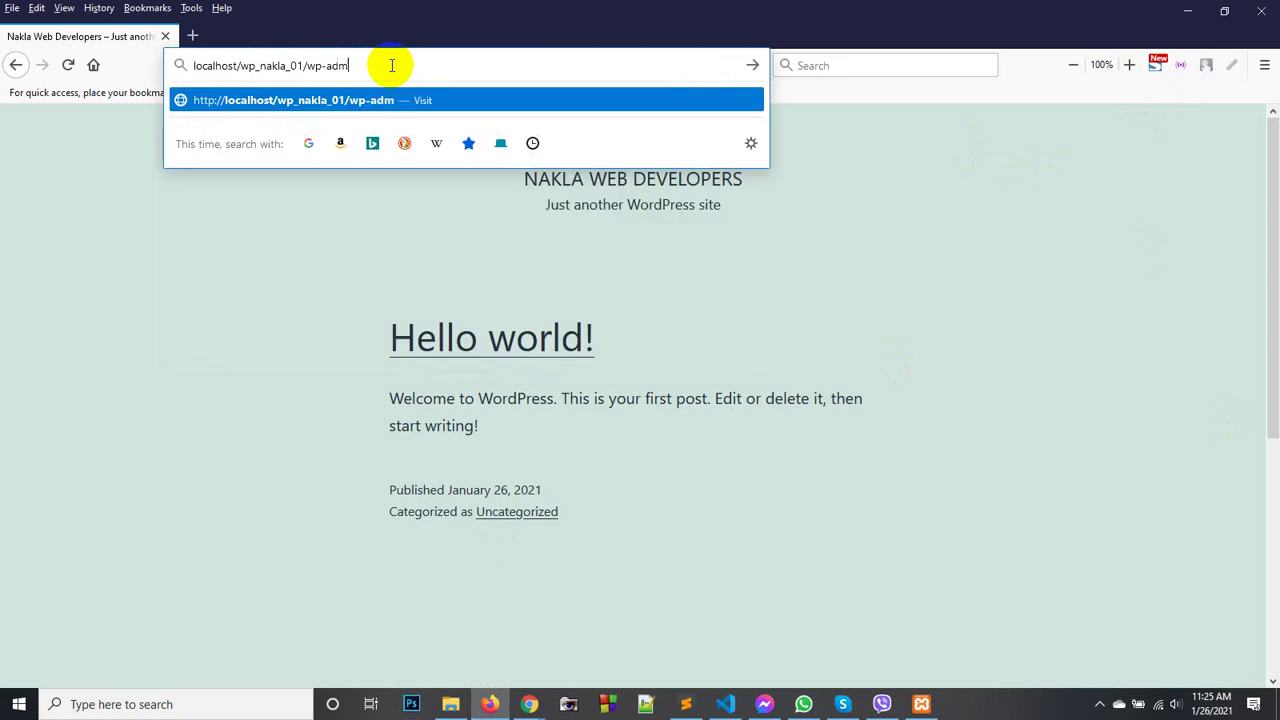
{"action": "type", "text": "in"}
{"action": "key", "text": "Return"}
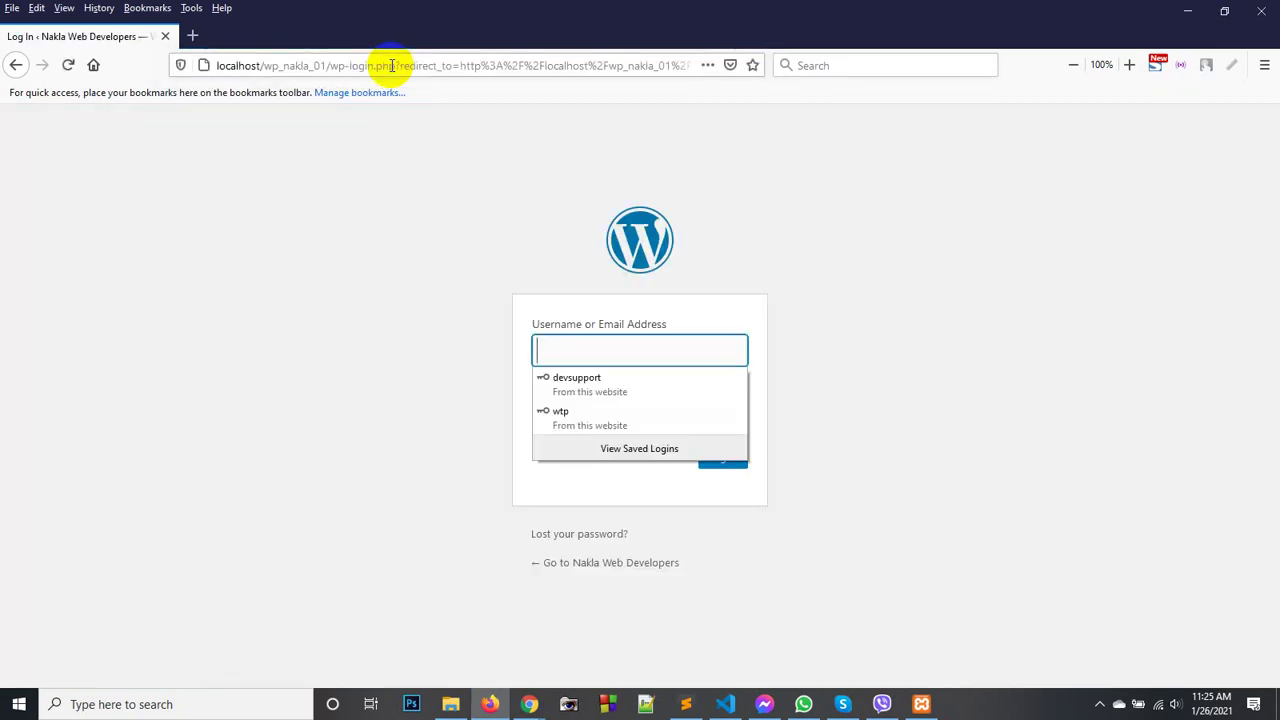
{"action": "left_click", "coordinate": [428, 163]}
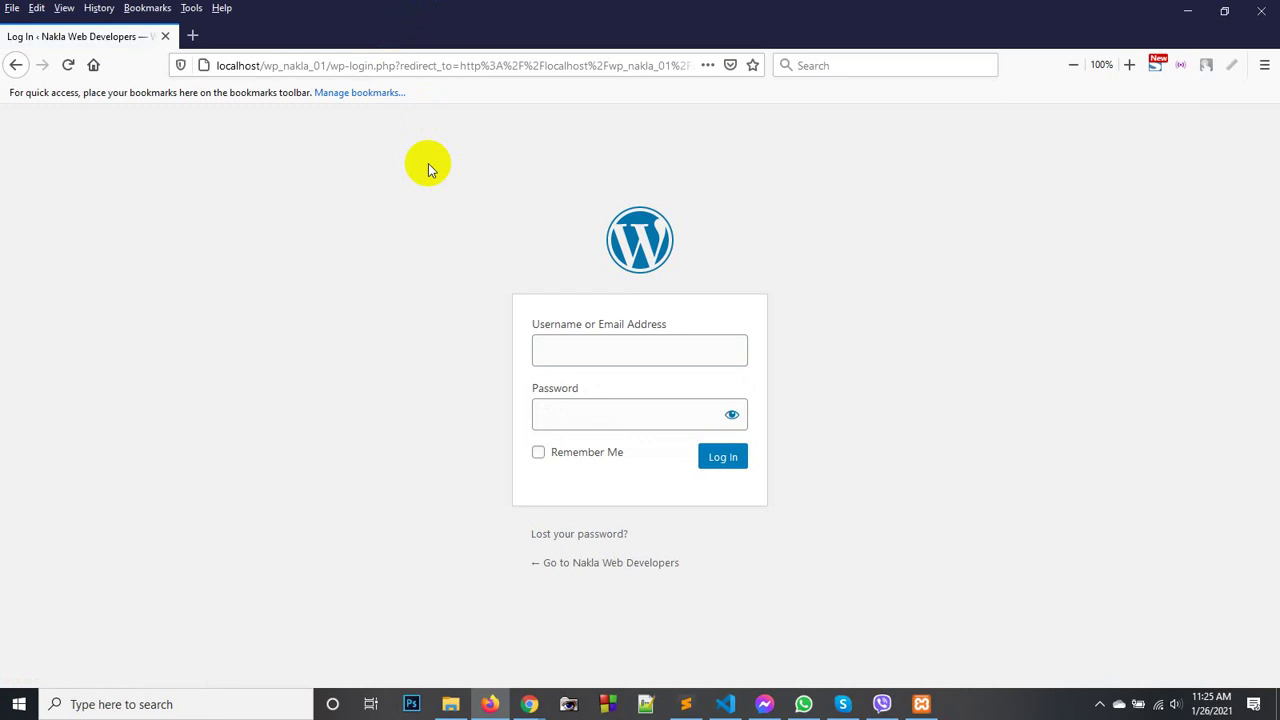
{"action": "left_click", "coordinate": [16, 65]}
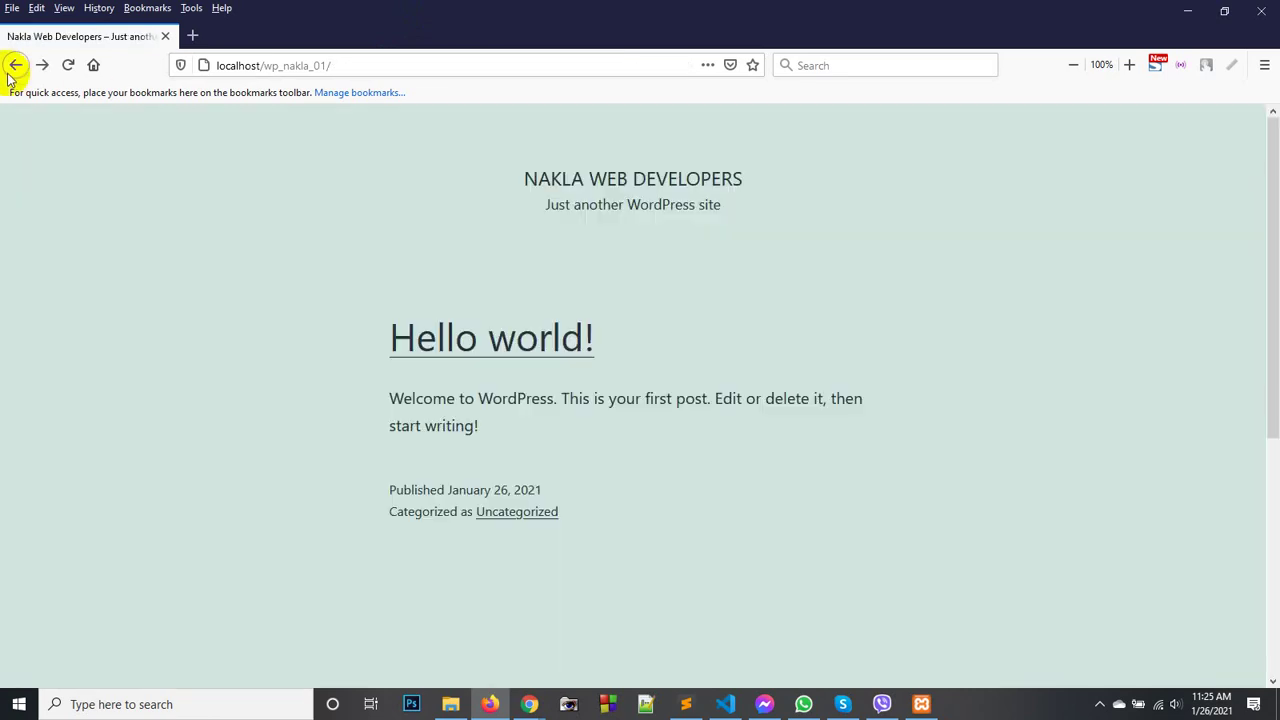
{"action": "right_click", "coordinate": [126, 204]}
{"action": "left_click", "coordinate": [280, 219]}
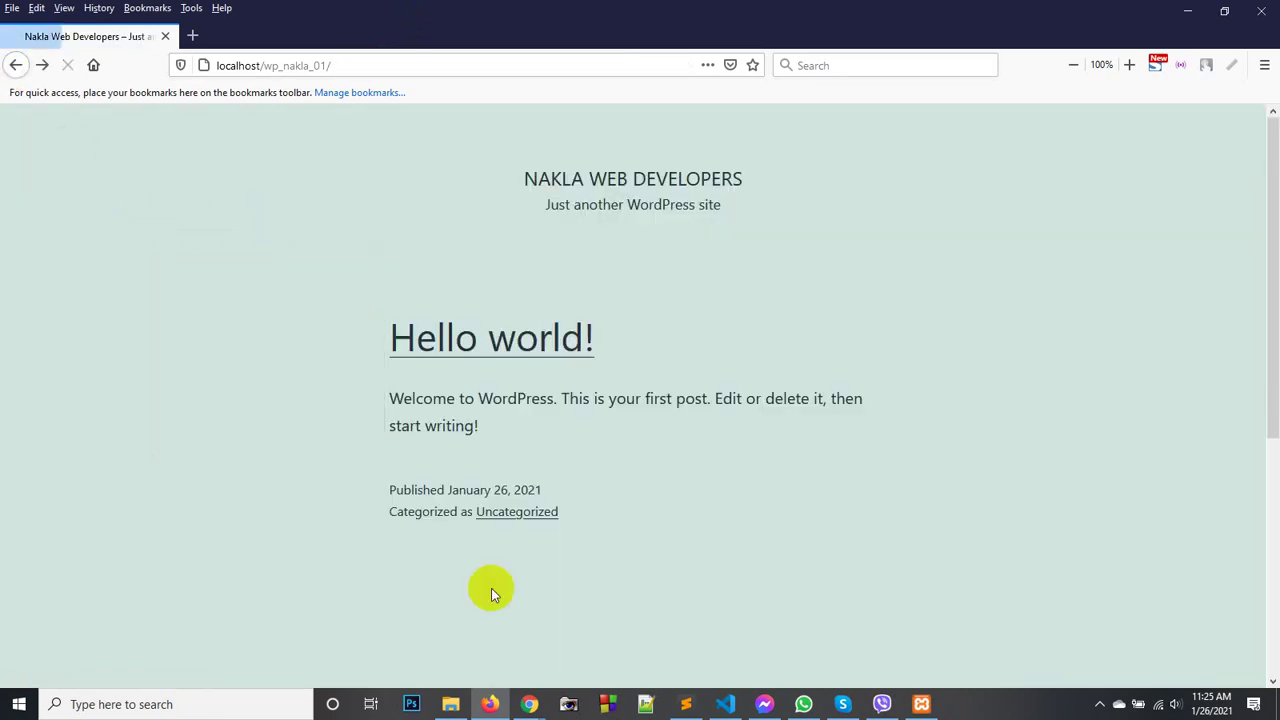
{"action": "mouse_move", "coordinate": [530, 704]}
{"action": "left_click", "coordinate": [512, 643]}
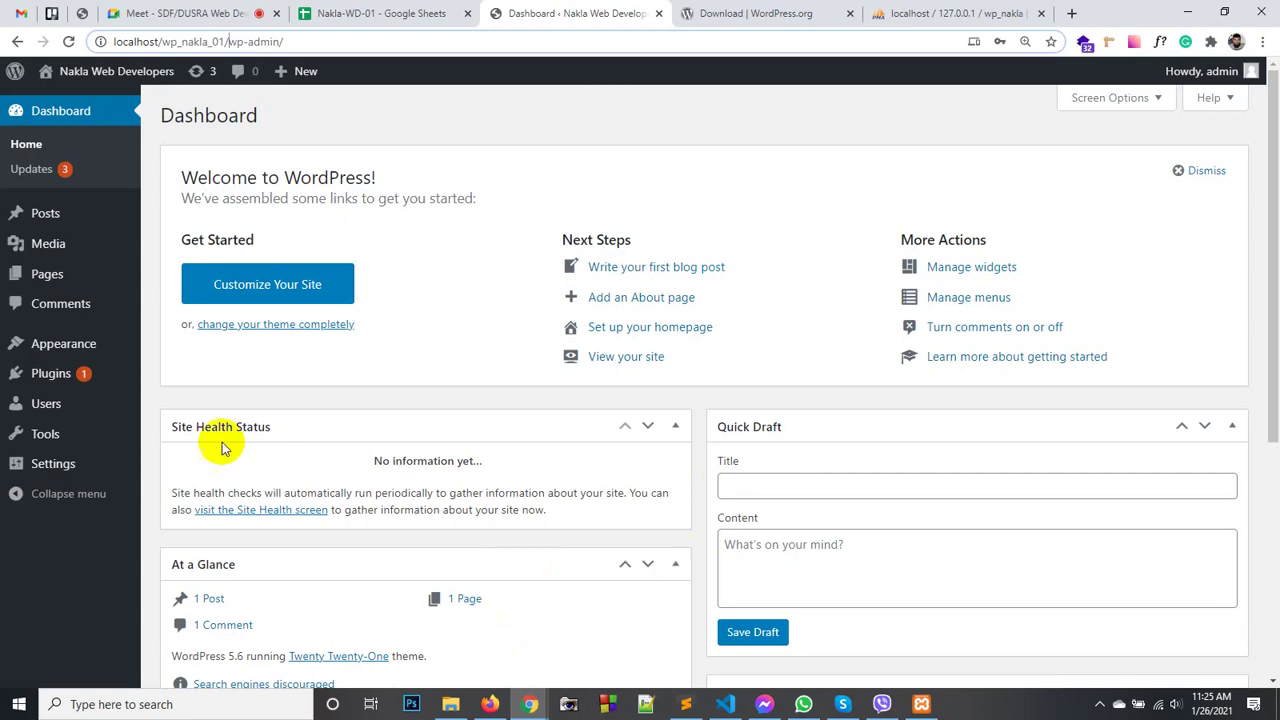
{"action": "left_click", "coordinate": [491, 704]}
{"action": "right_click", "coordinate": [336, 395]}
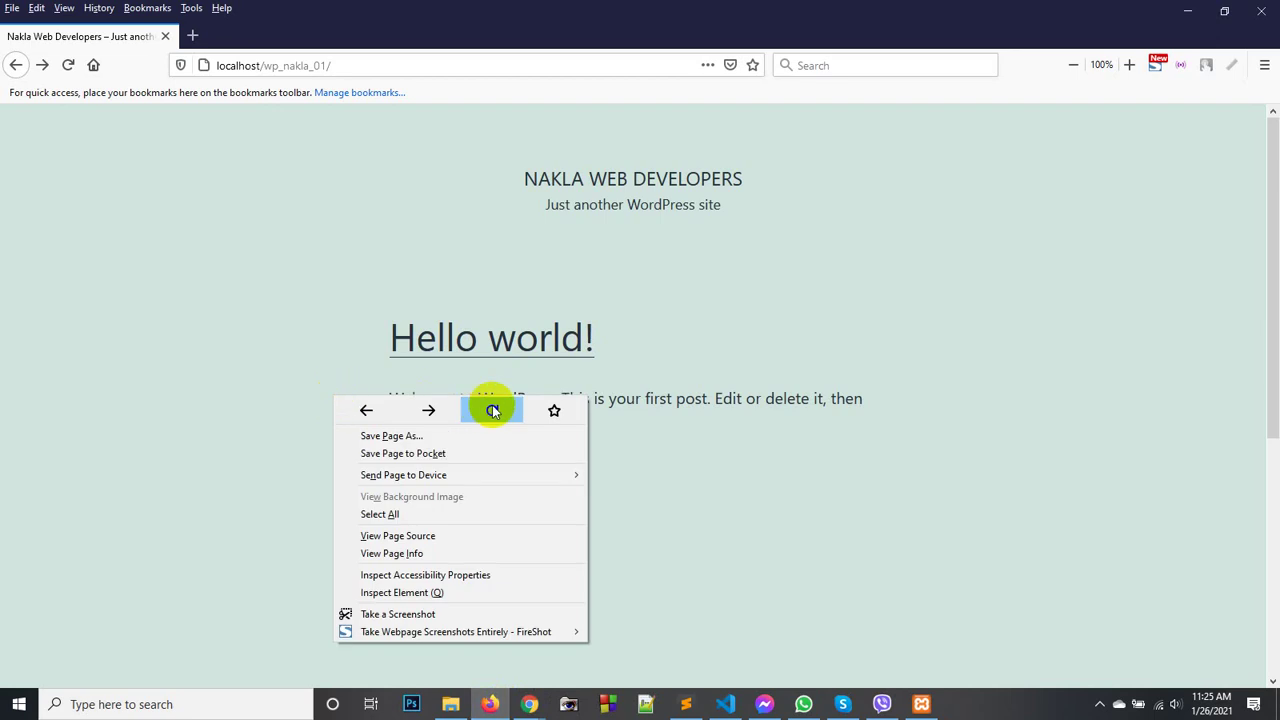
{"action": "left_click", "coordinate": [491, 407]}
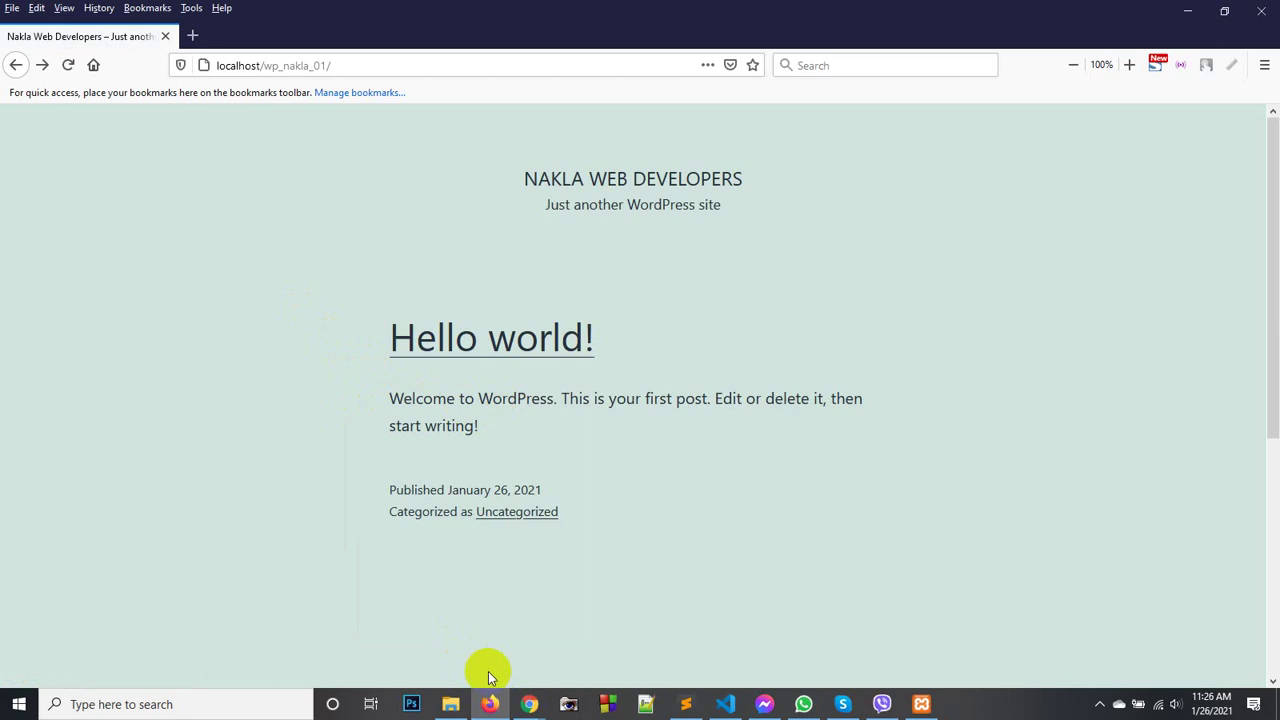
{"action": "left_click", "coordinate": [529, 702]}
- Check the dashboard's Posts list, holding only Hello world!, then show the Firefox front page
{"action": "left_click", "coordinate": [460, 630]}
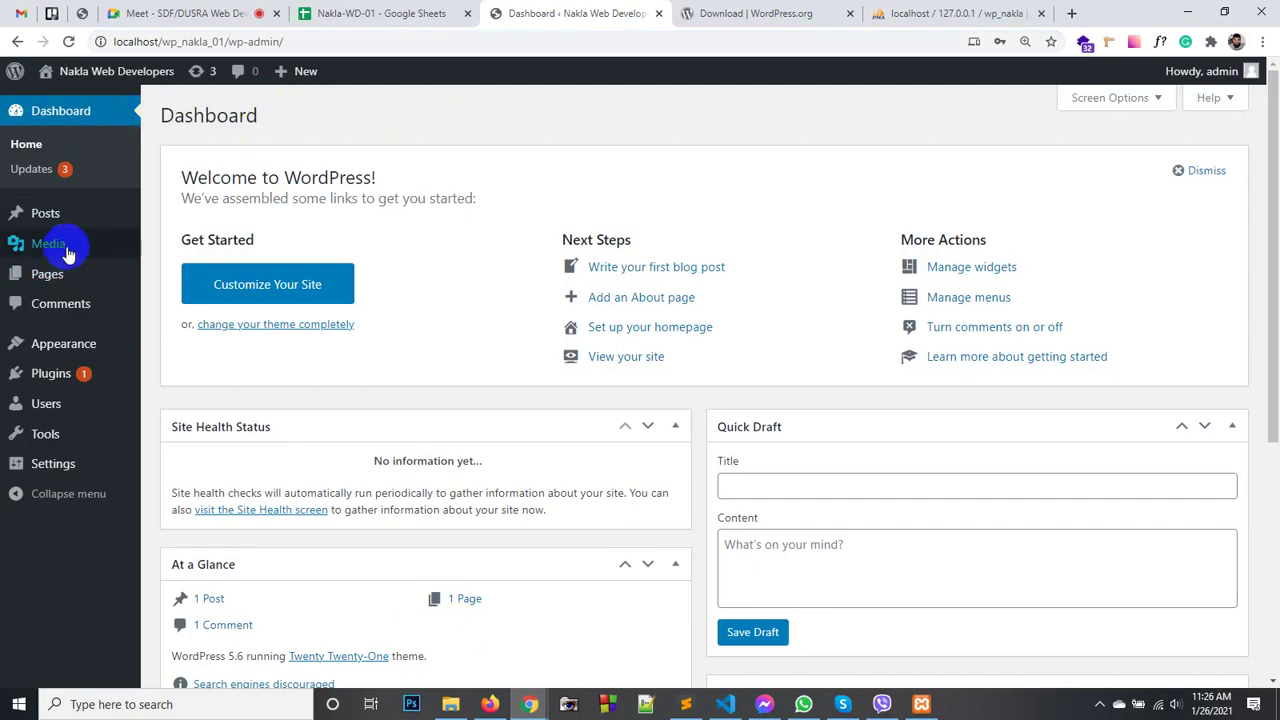
{"action": "mouse_move", "coordinate": [57, 214]}
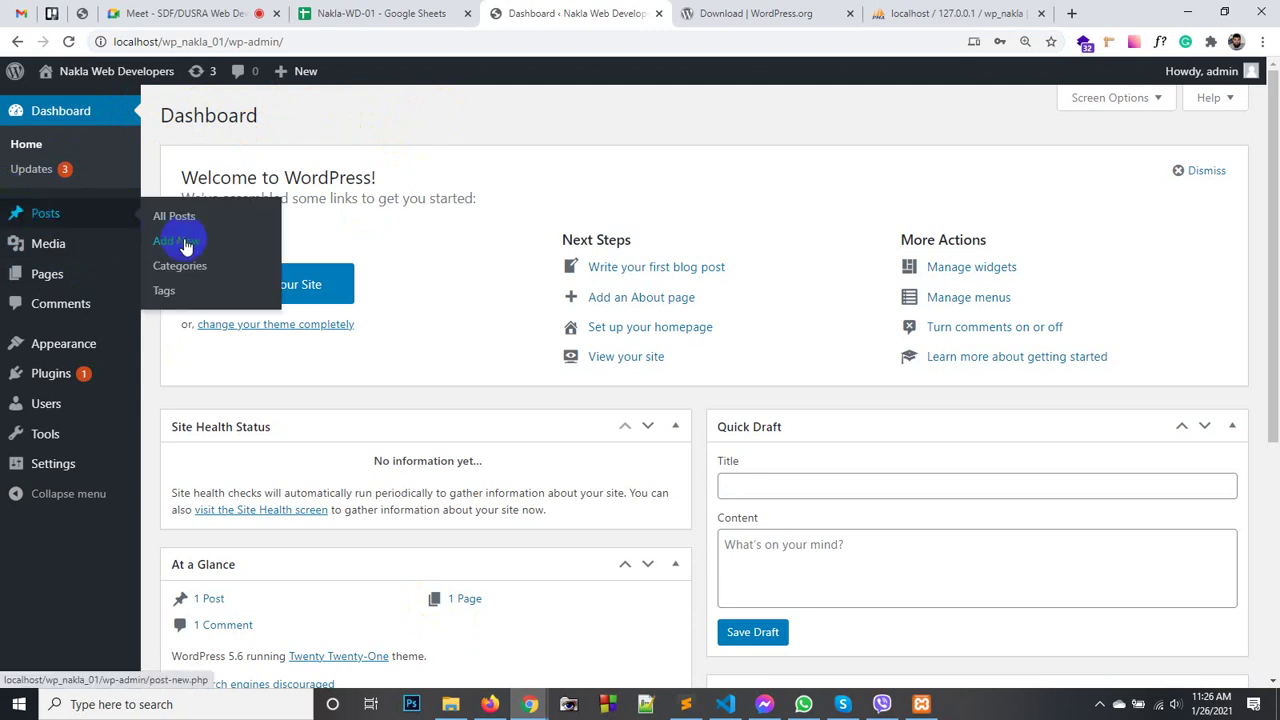
{"action": "left_click", "coordinate": [186, 246]}
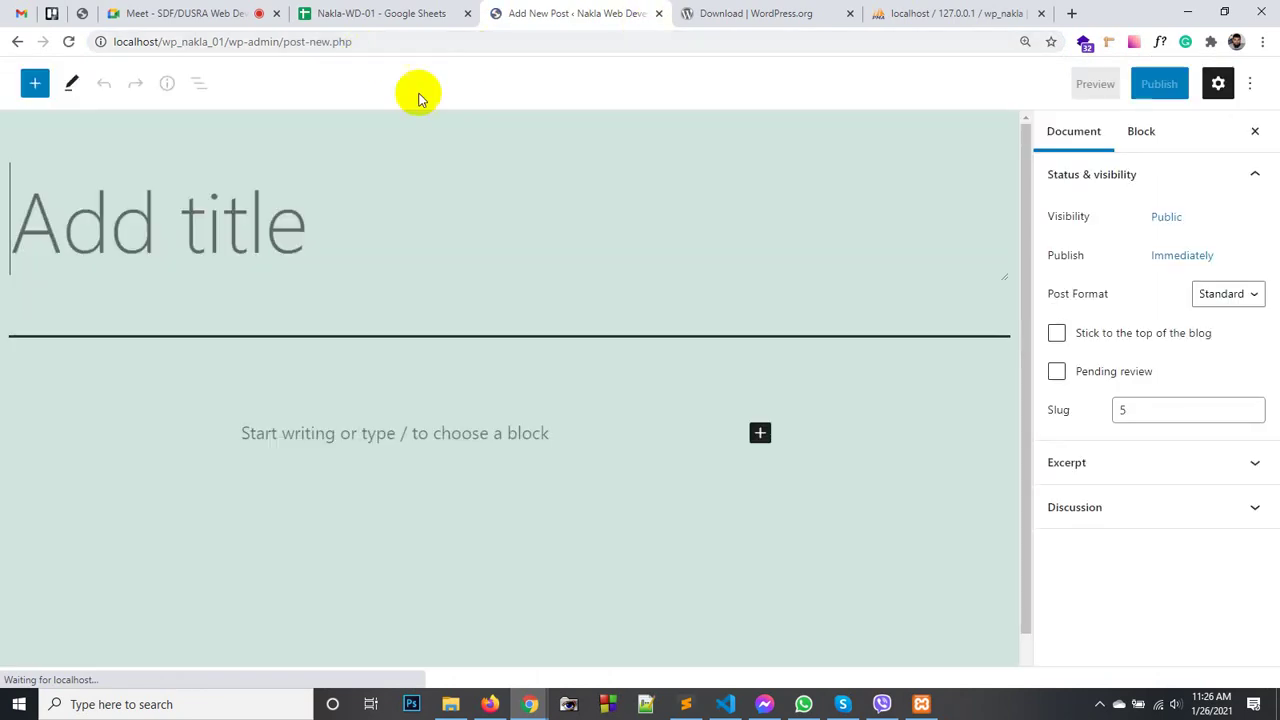
{"action": "left_click", "coordinate": [16, 40]}
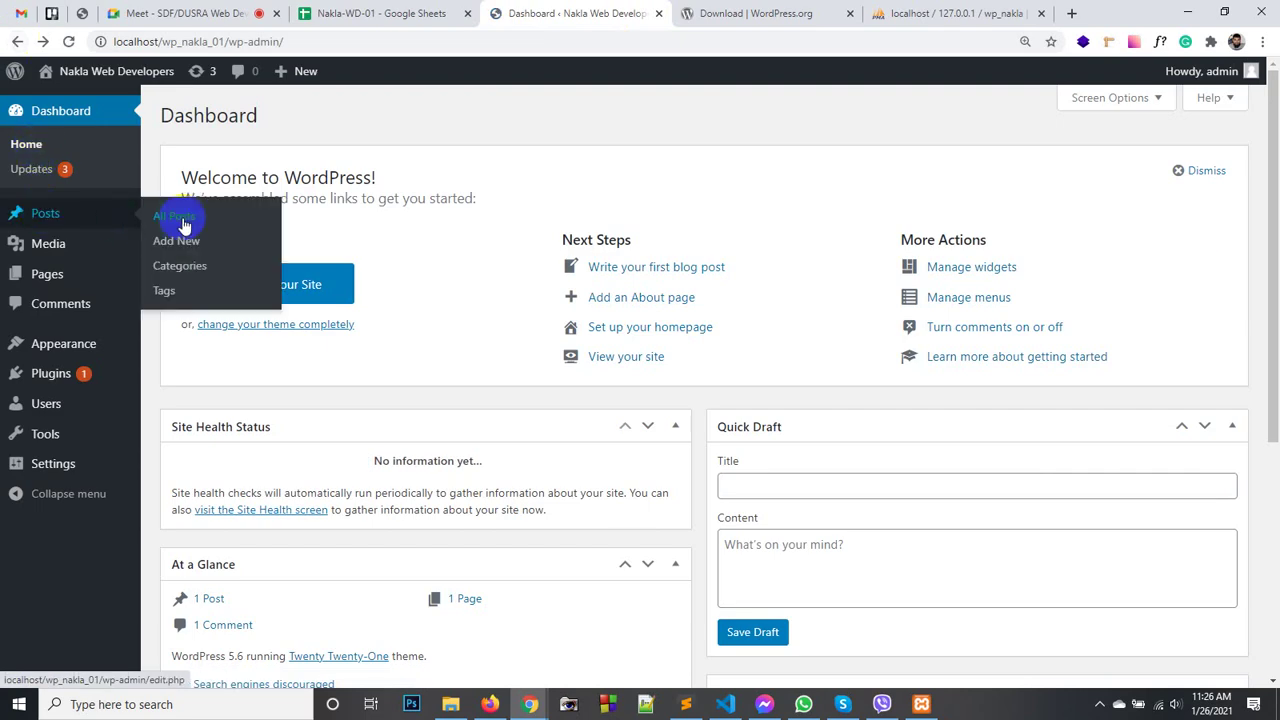
{"action": "left_click", "coordinate": [180, 218]}
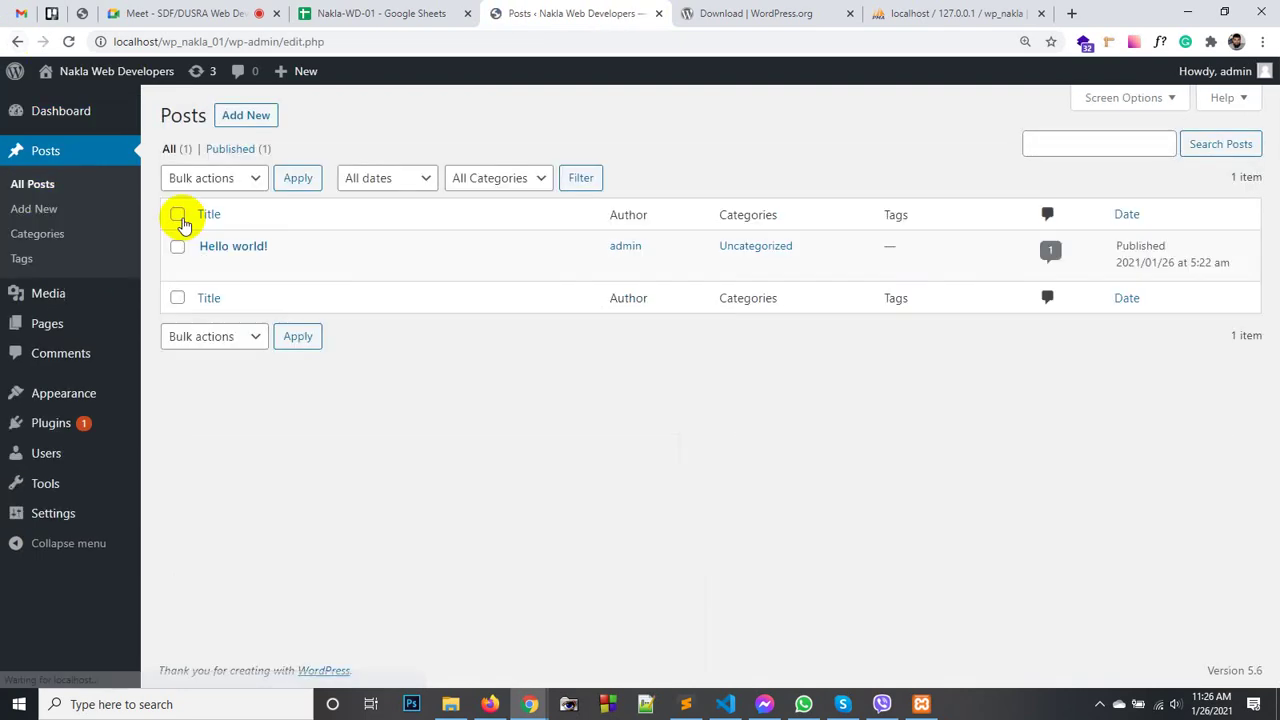
{"action": "mouse_move", "coordinate": [240, 251]}
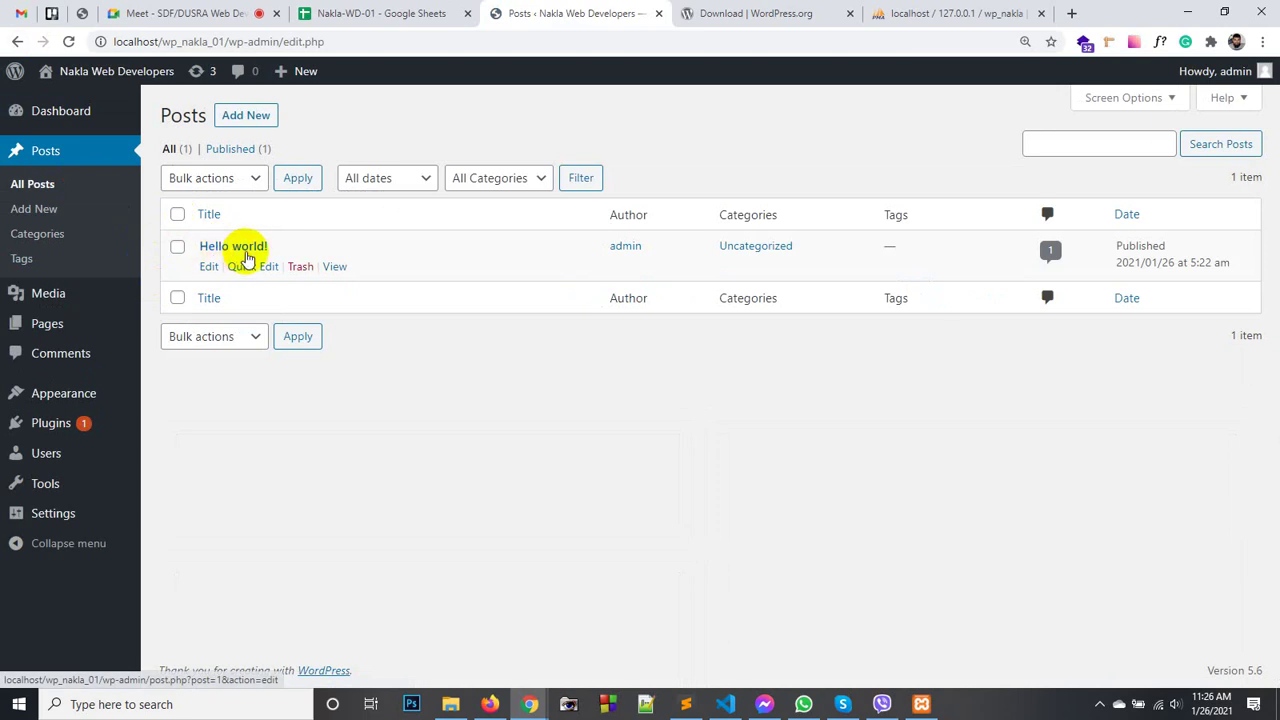
{"action": "left_click", "coordinate": [490, 704]}
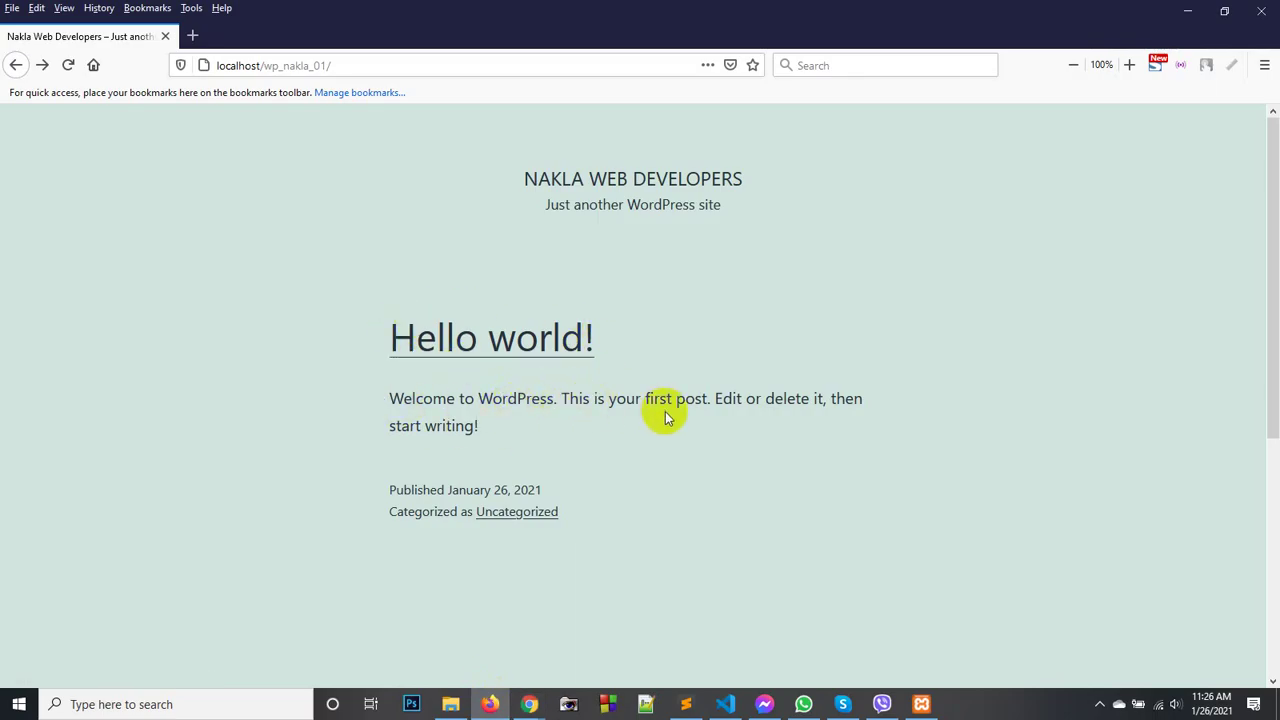
- Create a new post titled 'My Second Post Title' with the cursor in its first paragraph
{"action": "left_click", "coordinate": [520, 690]}
{"action": "left_click", "coordinate": [466, 625]}
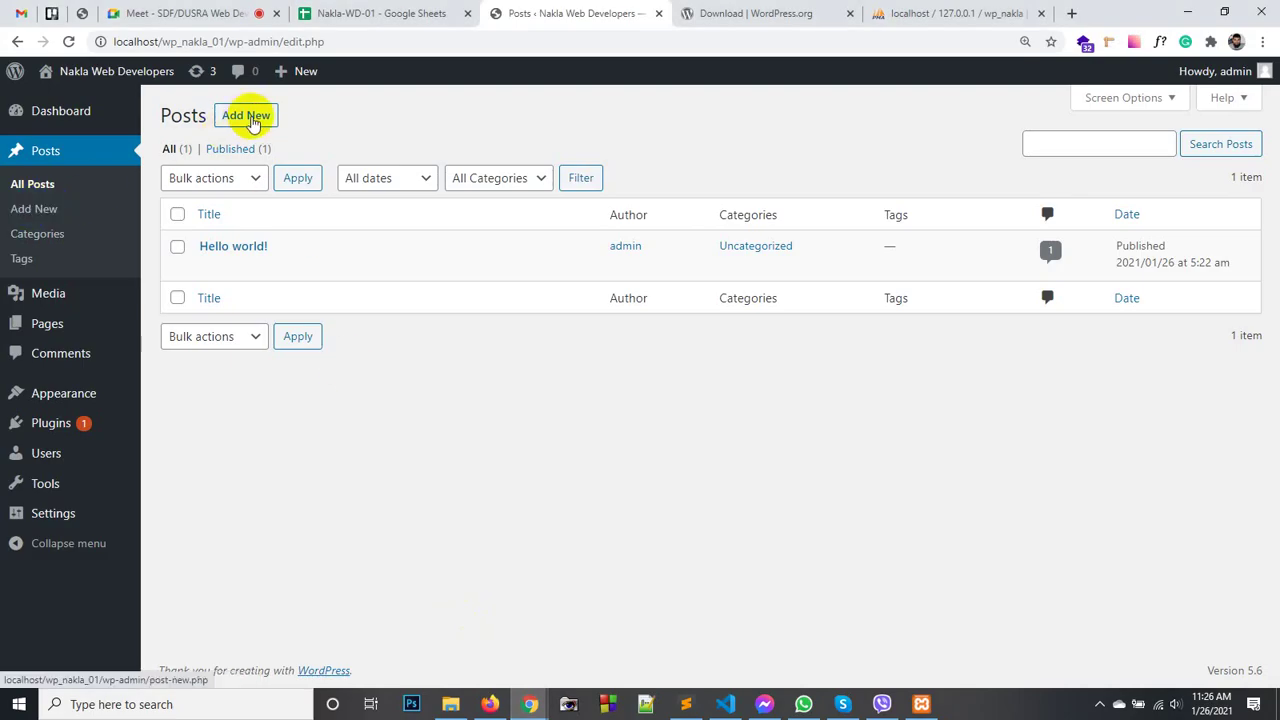
{"action": "left_click", "coordinate": [245, 116]}
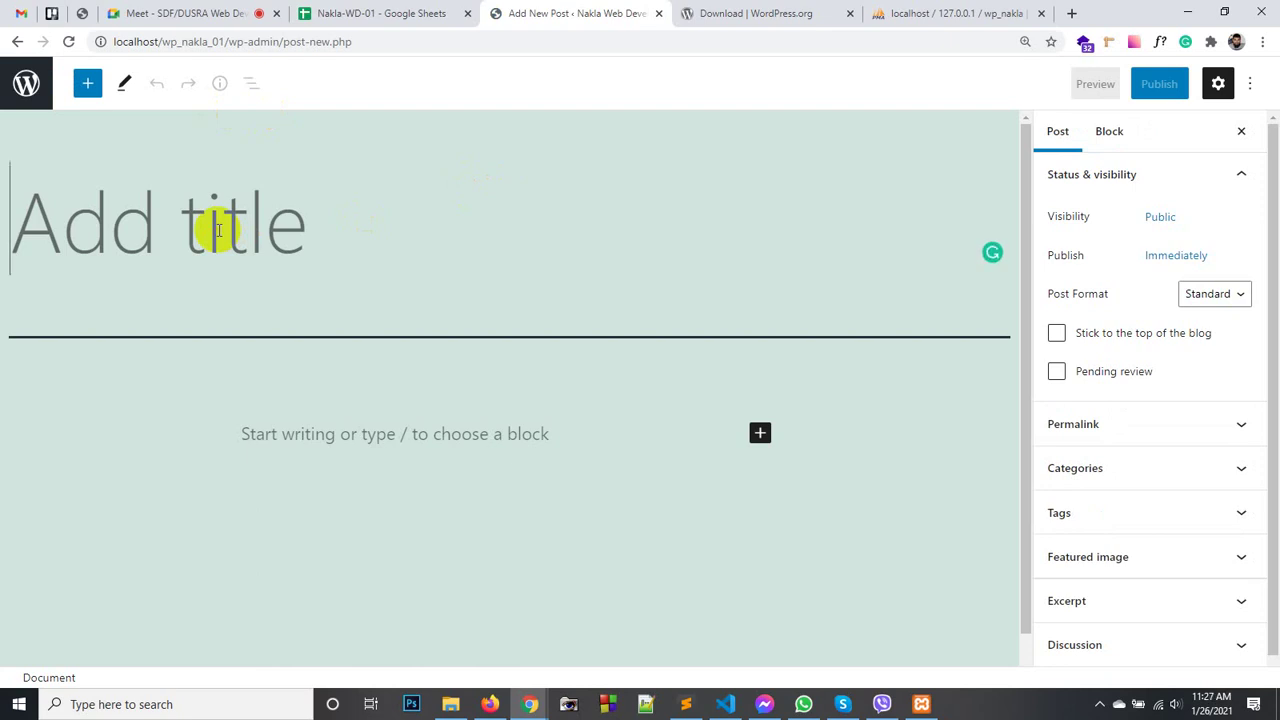
{"action": "type", "text": "m"}
{"action": "key", "text": "BackSpace"}
{"action": "type", "text": "My Secon"}
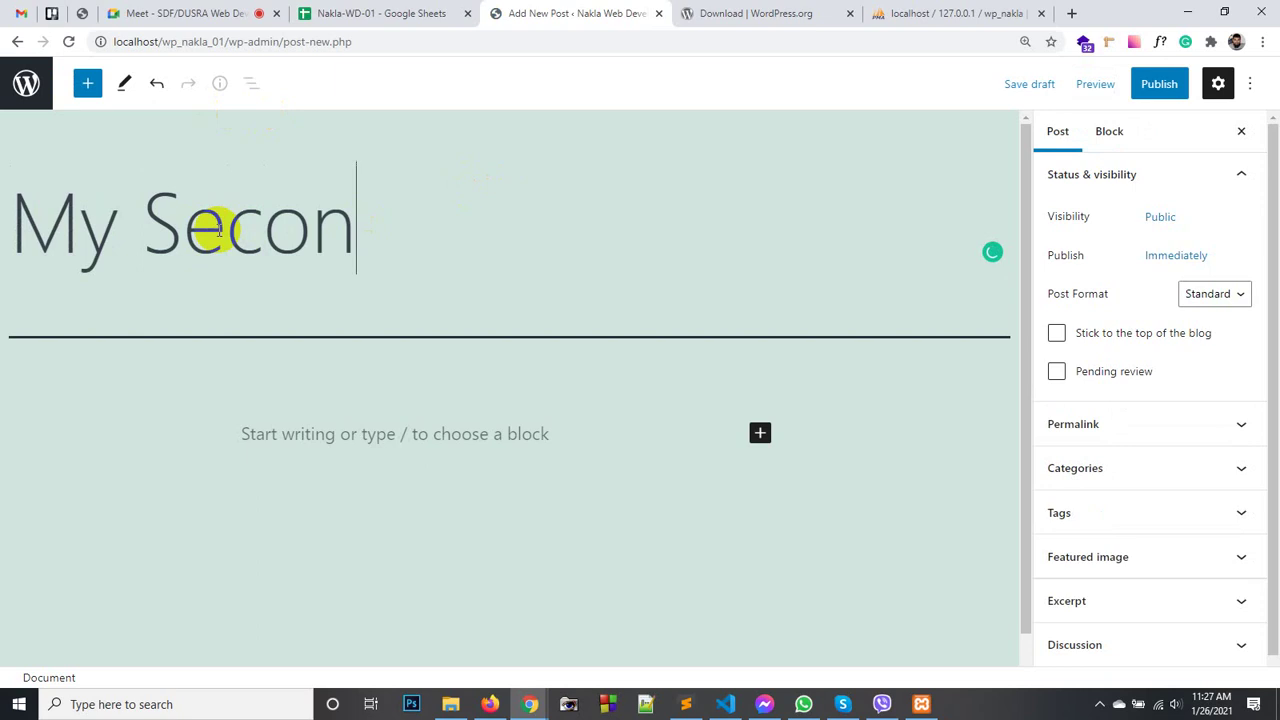
{"action": "type", "text": "d Post"}
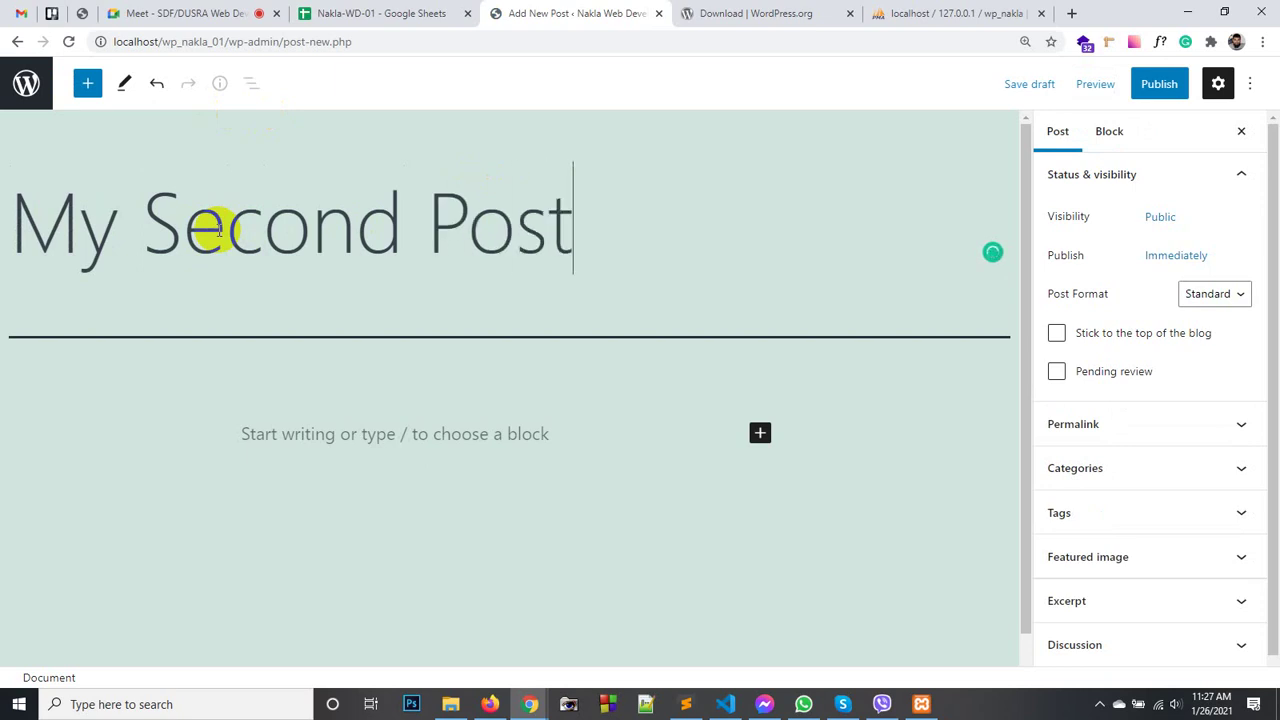
{"action": "type", "text": " Title"}
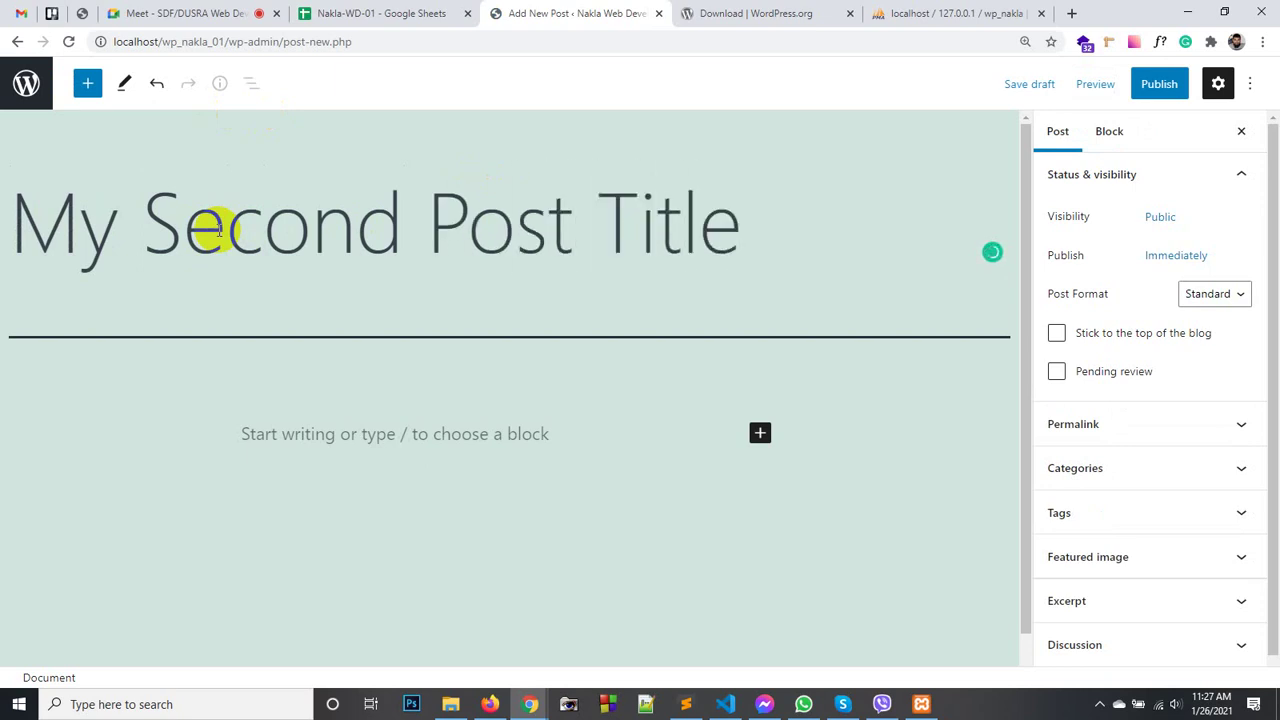
{"action": "left_click", "coordinate": [434, 433]}
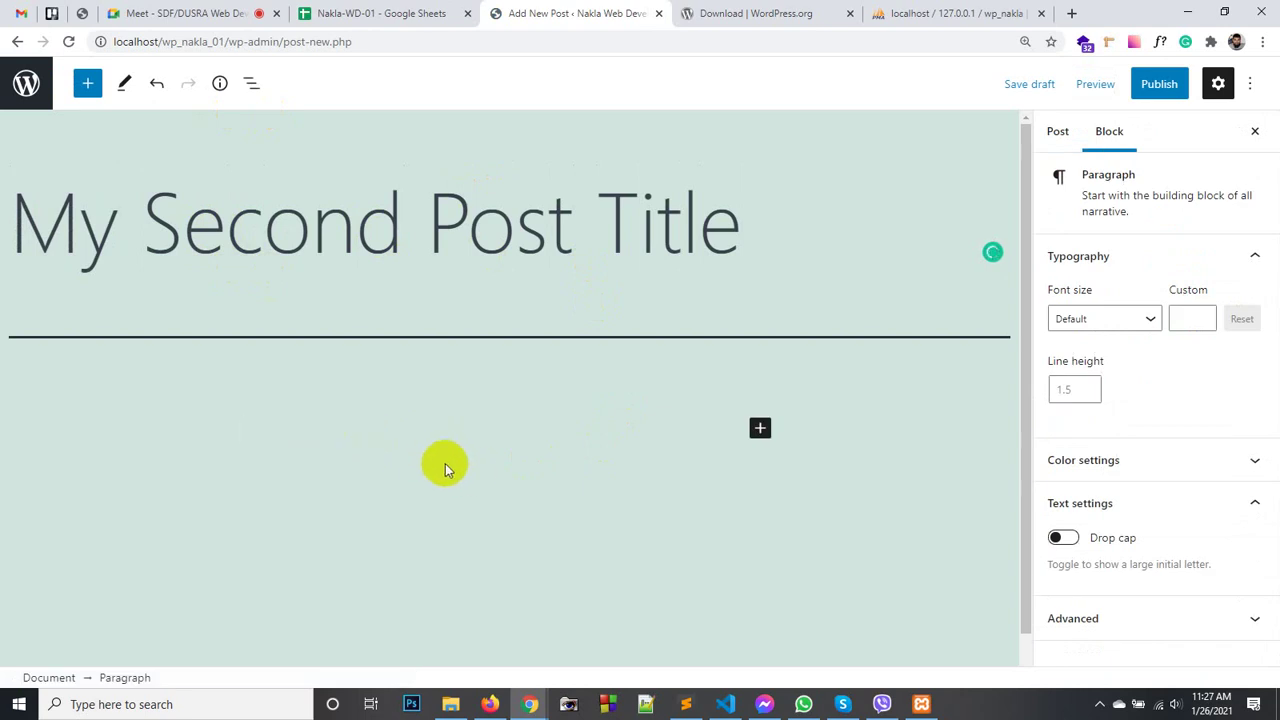
- Expand lorem100 on line 464 of about.html into a Lorem paragraph and cut it
{"action": "left_click", "coordinate": [685, 704]}
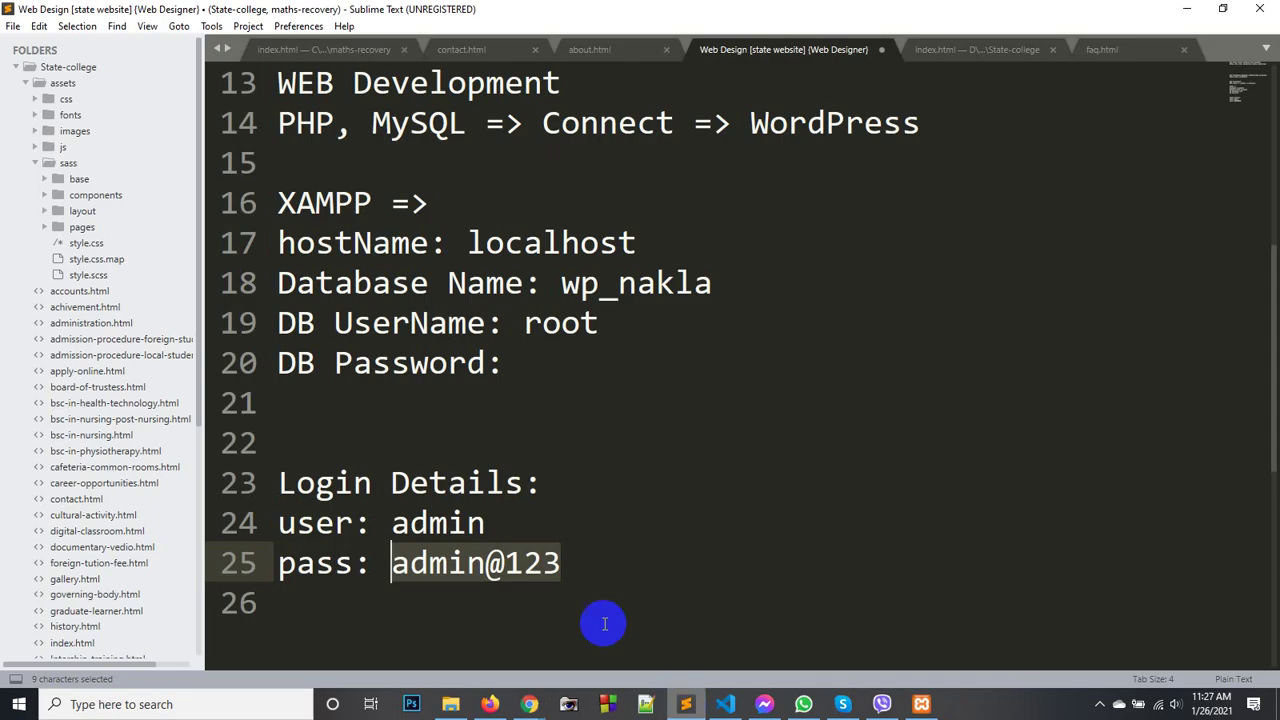
{"action": "left_click", "coordinate": [620, 568]}
{"action": "left_click", "coordinate": [606, 50]}
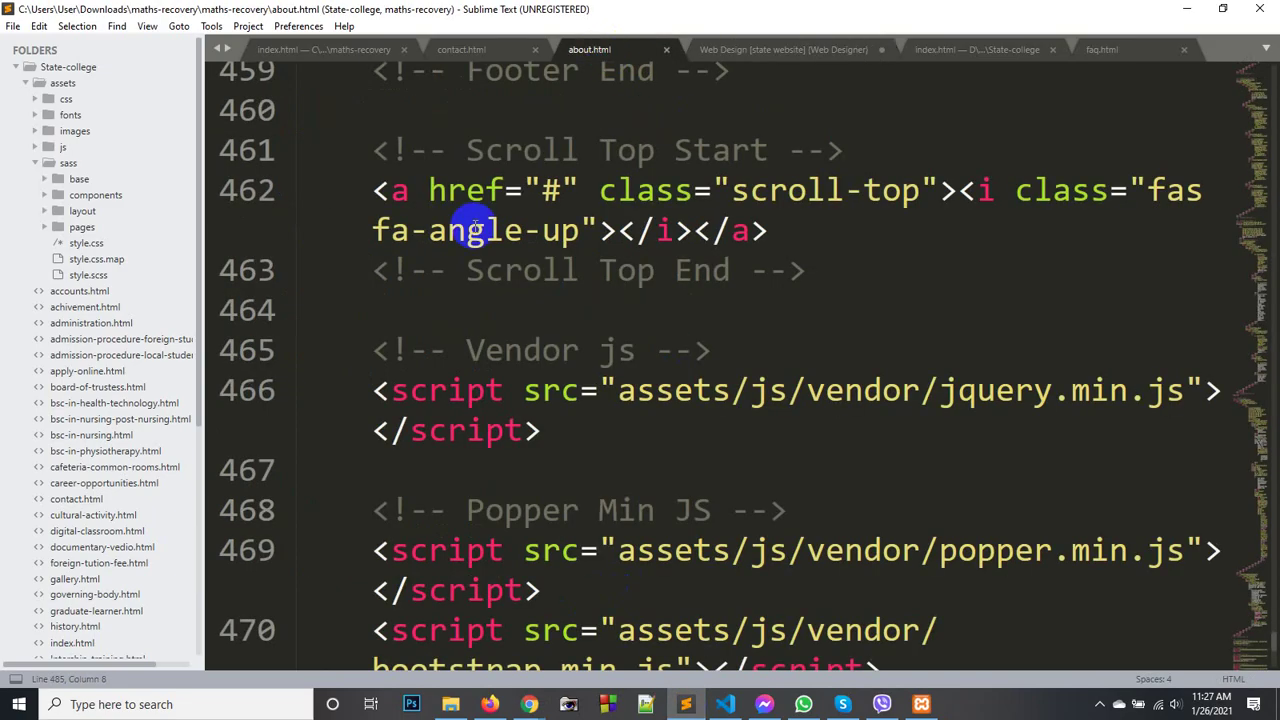
{"action": "left_click", "coordinate": [417, 300]}
{"action": "type", "text": "l"}
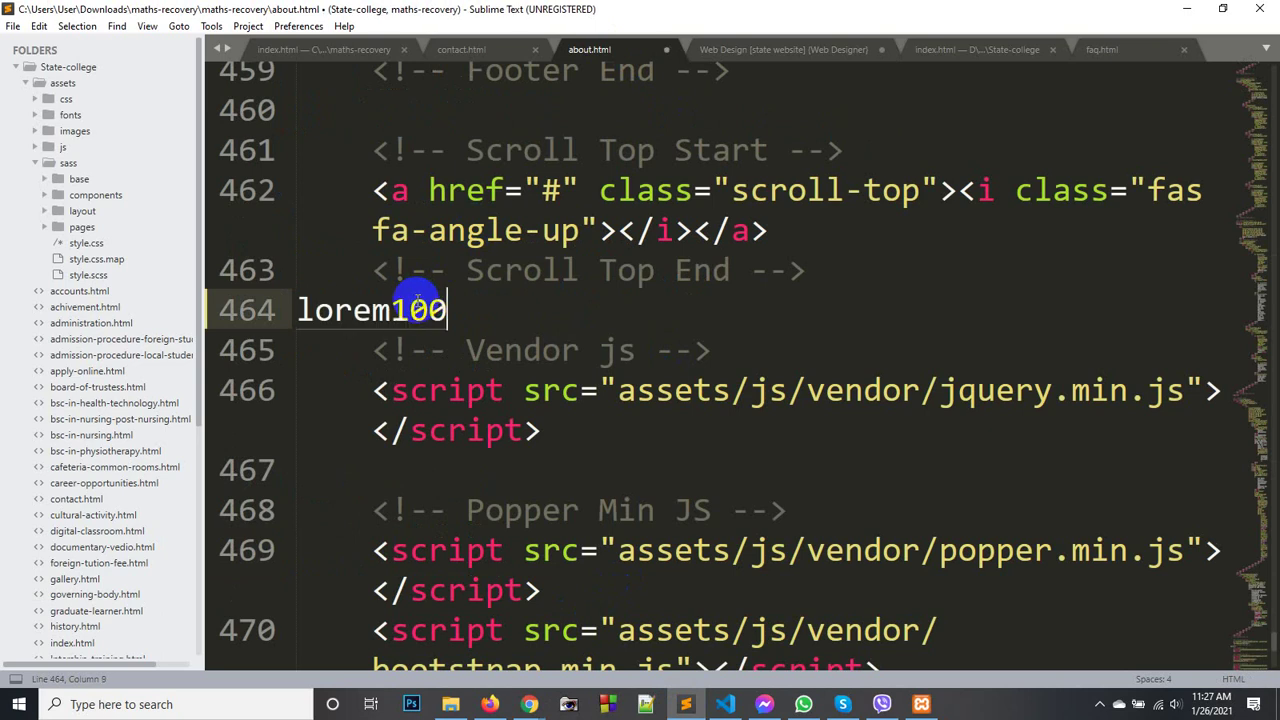
{"action": "type", "text": "orem100"}
{"action": "key", "text": "Tab"}
{"action": "scroll", "coordinate": [430, 302], "scroll_direction": "up", "scroll_amount": 5}
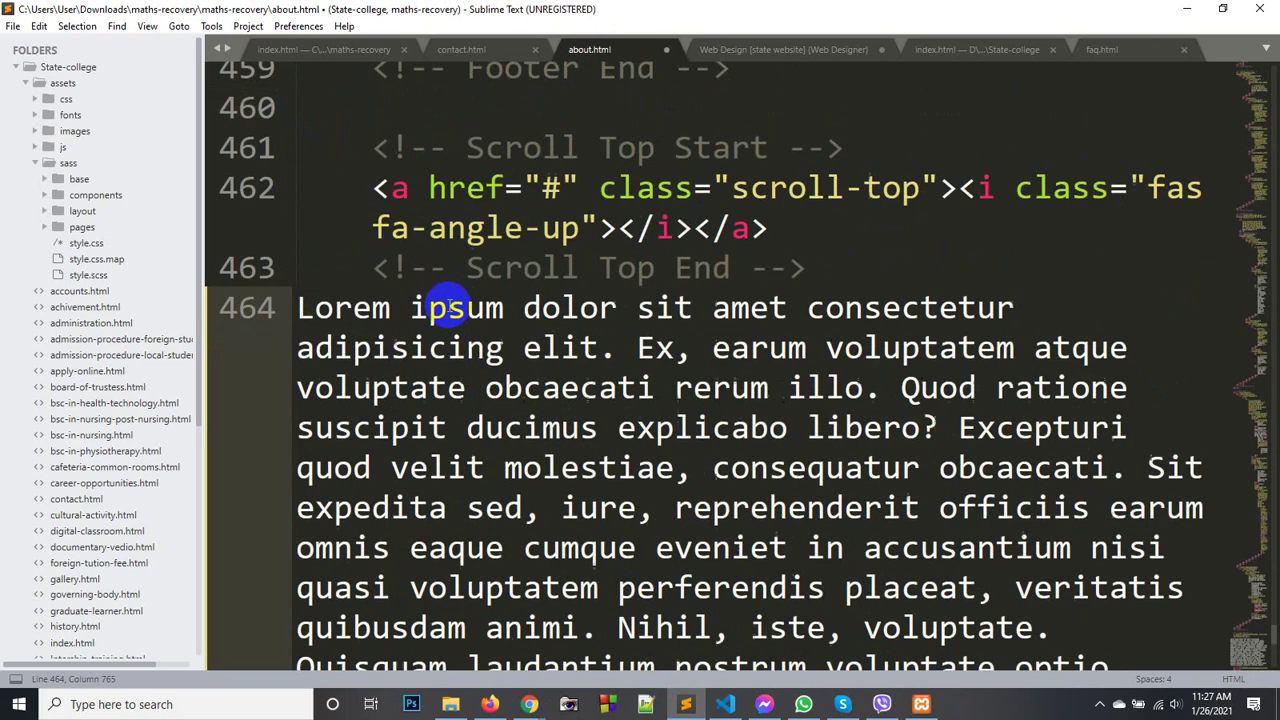
{"action": "scroll", "coordinate": [430, 303], "scroll_direction": "down", "scroll_amount": 3}
{"action": "left_click", "coordinate": [306, 322], "text": "shift"}
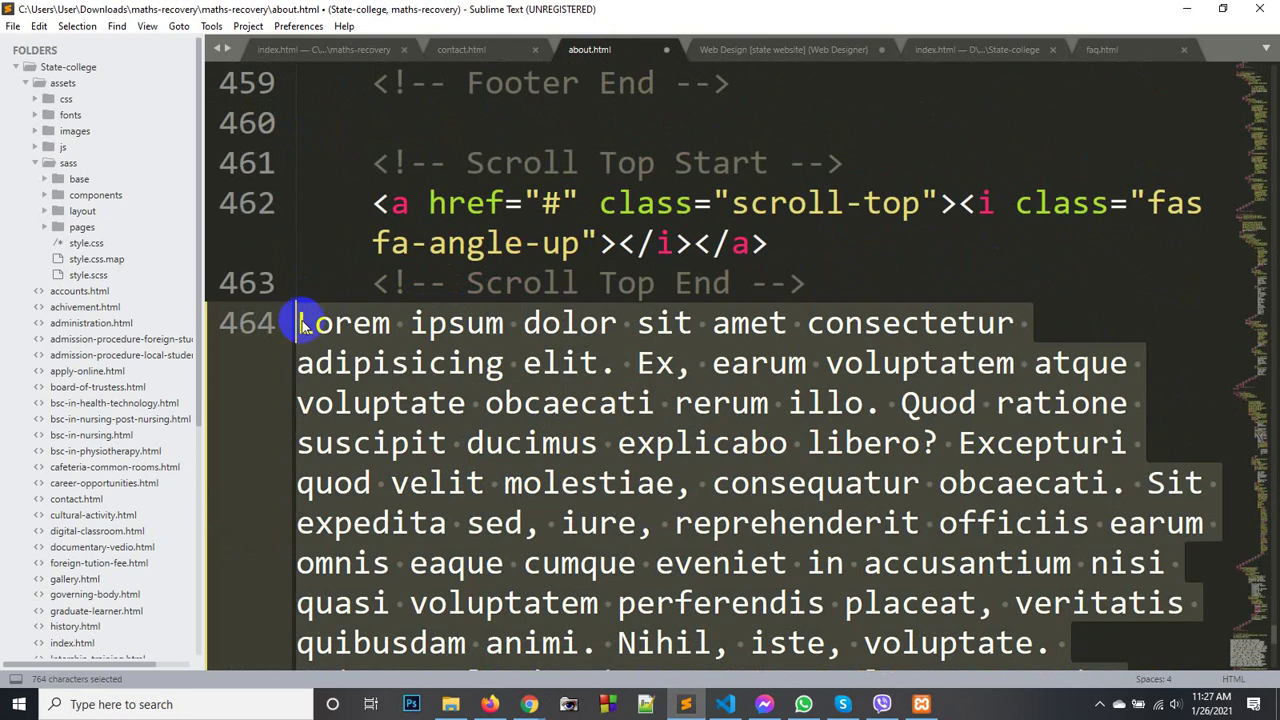
{"action": "key", "text": "ctrl+x"}
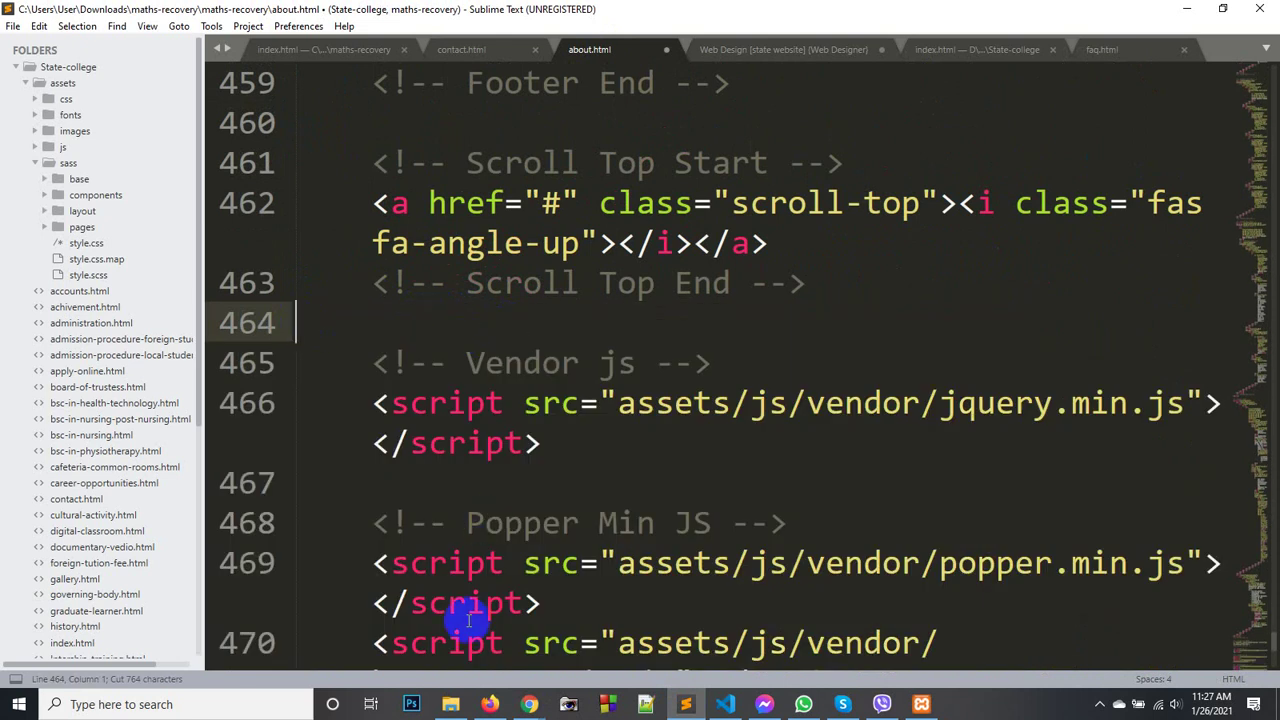
{"action": "left_click", "coordinate": [522, 700]}
- Paste the Lorem ipsum paragraph into the new post's body
{"action": "left_click", "coordinate": [480, 651]}
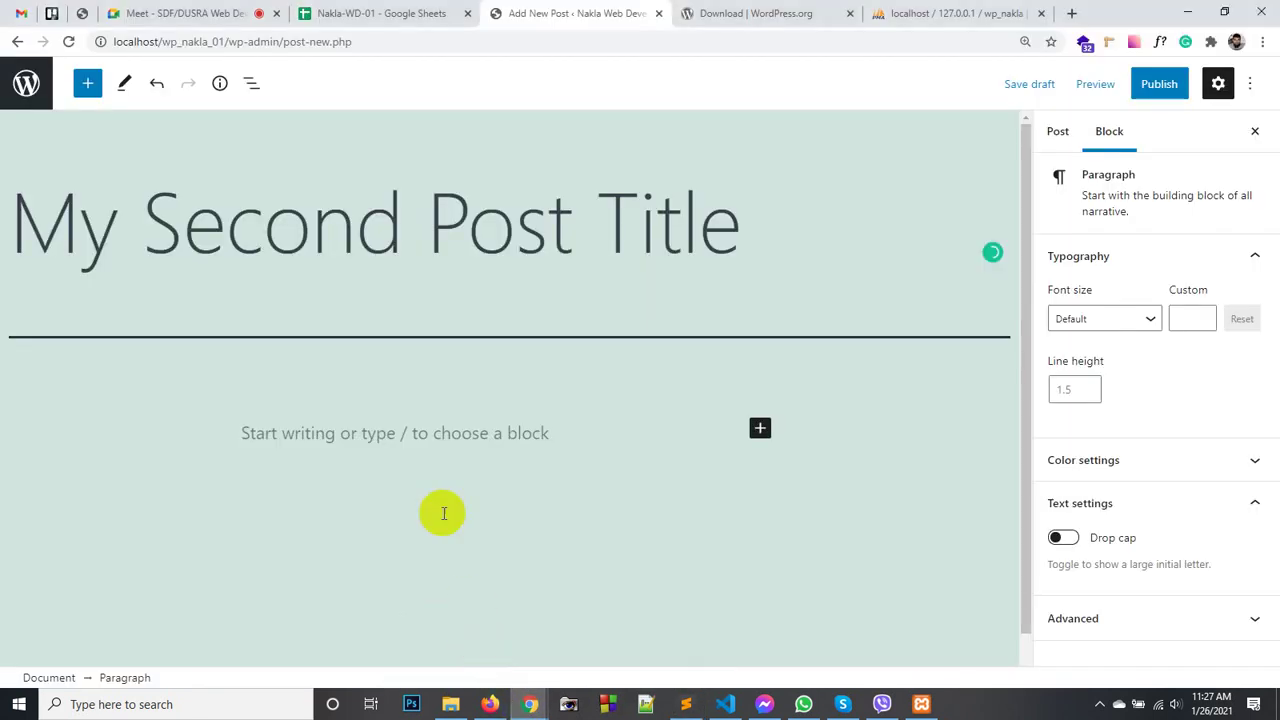
{"action": "left_click", "coordinate": [344, 432]}
{"action": "key", "text": "ctrl+v"}
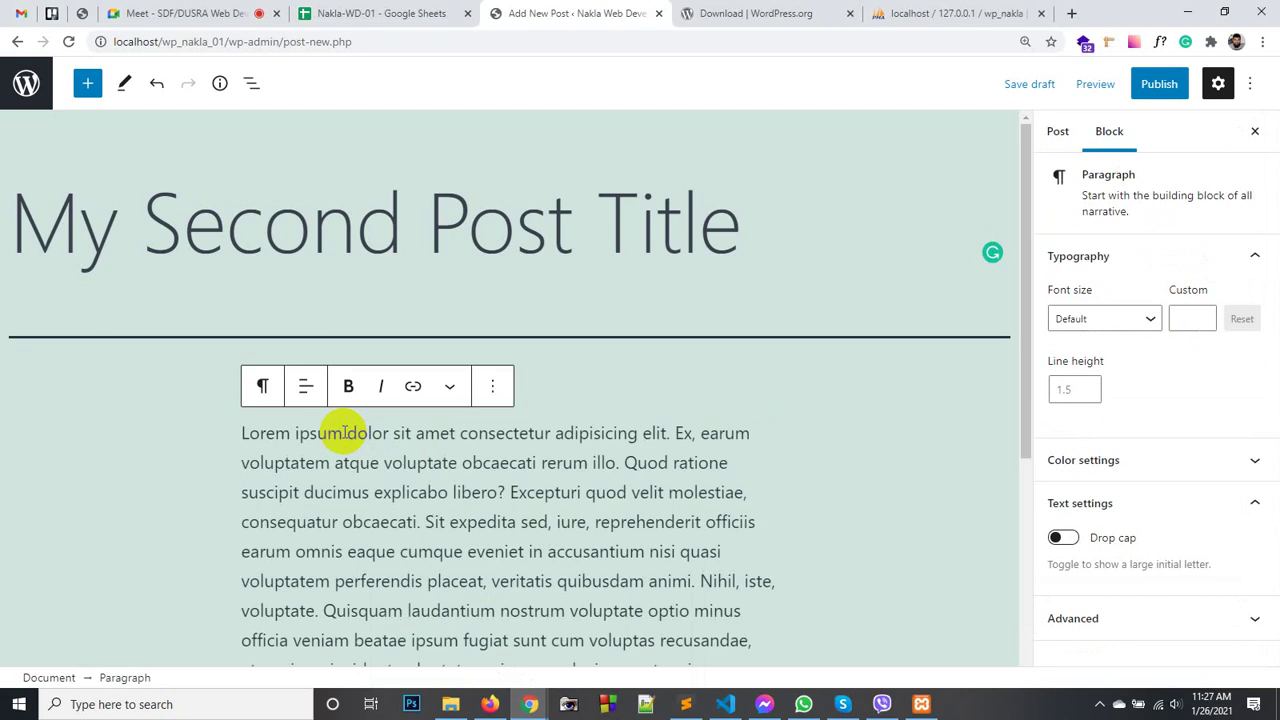
{"action": "scroll", "coordinate": [780, 398], "scroll_direction": "down", "scroll_amount": 3}
{"action": "scroll", "coordinate": [457, 405], "scroll_direction": "up", "scroll_amount": 3}
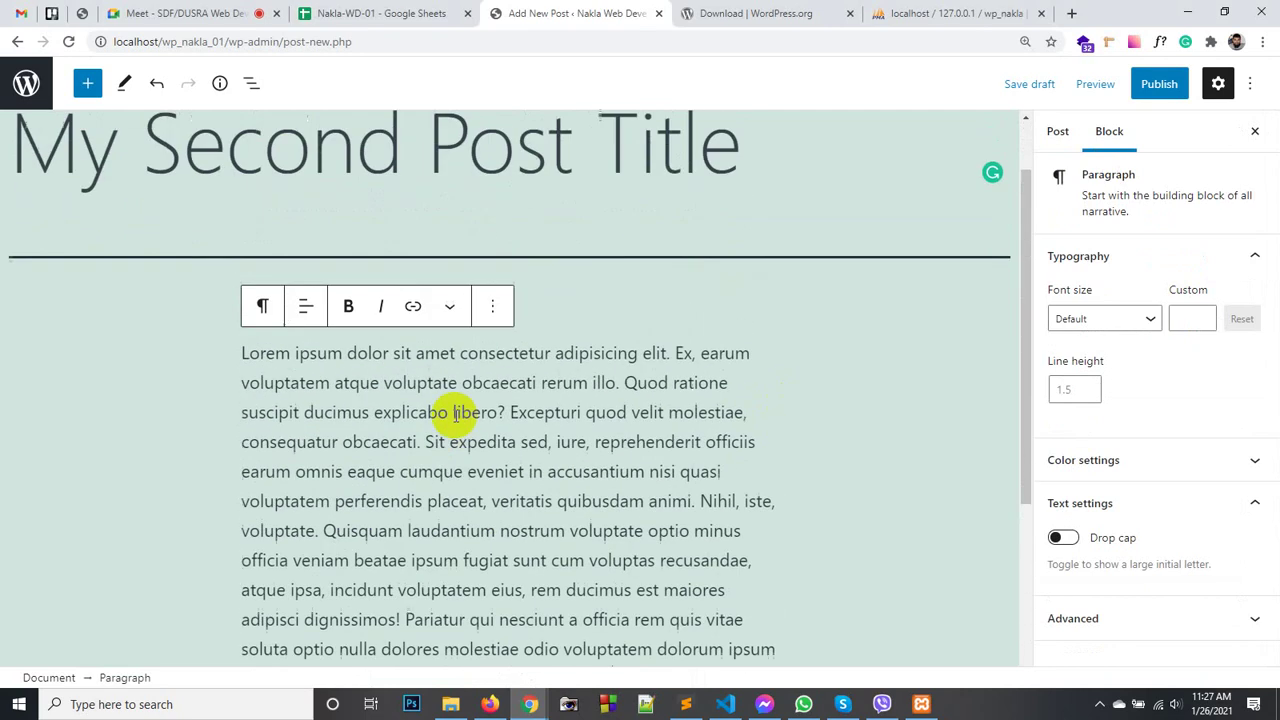
{"action": "scroll", "coordinate": [737, 355], "scroll_direction": "down", "scroll_amount": 3}
{"action": "scroll", "coordinate": [620, 385], "scroll_direction": "down", "scroll_amount": 1}
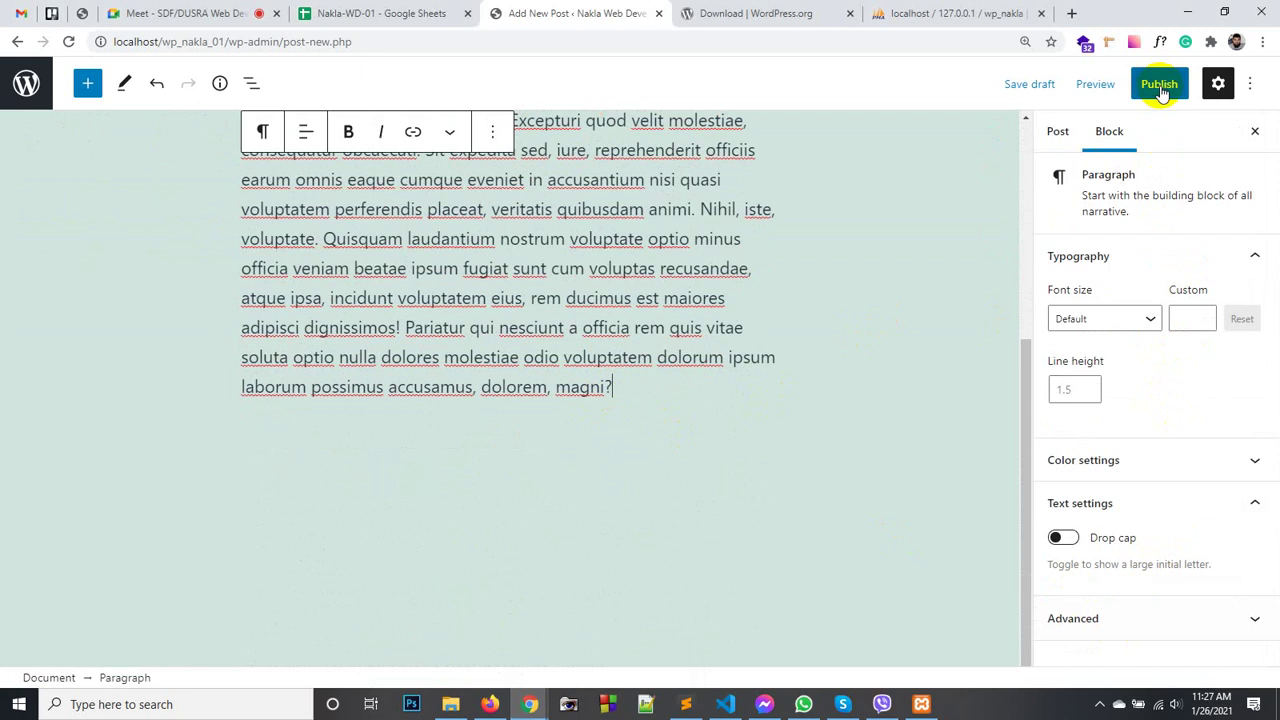
- Publish 'My Second Post Title' and view the site's front page
{"action": "left_click", "coordinate": [1160, 88]}
{"action": "left_click", "coordinate": [1118, 92]}
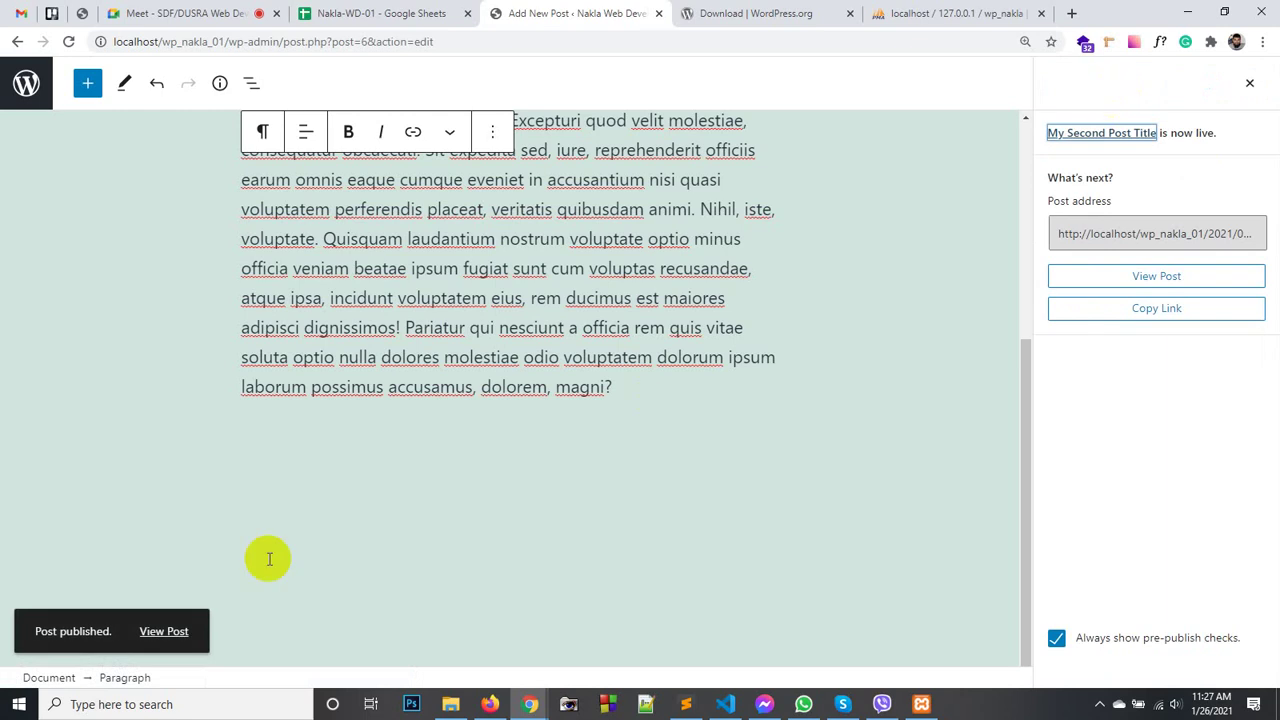
{"action": "left_click", "coordinate": [176, 641]}
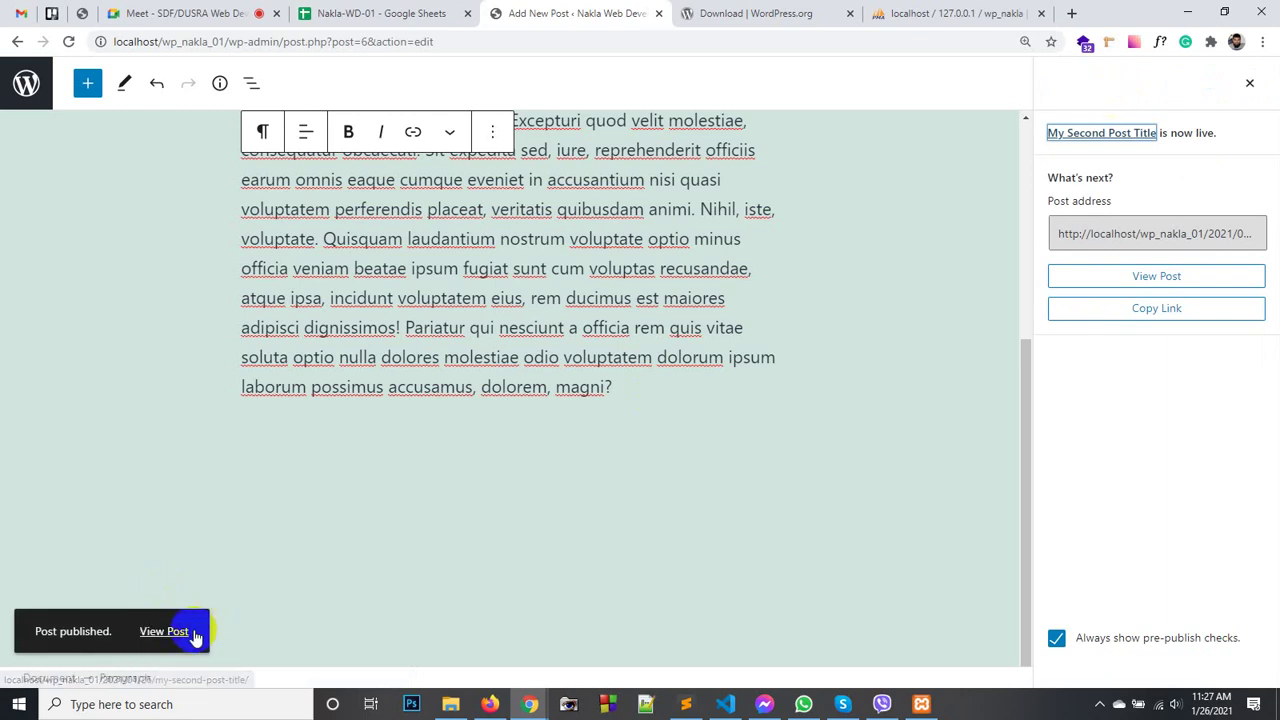
{"action": "left_click", "coordinate": [370, 704]}
{"action": "left_click", "coordinate": [490, 704]}
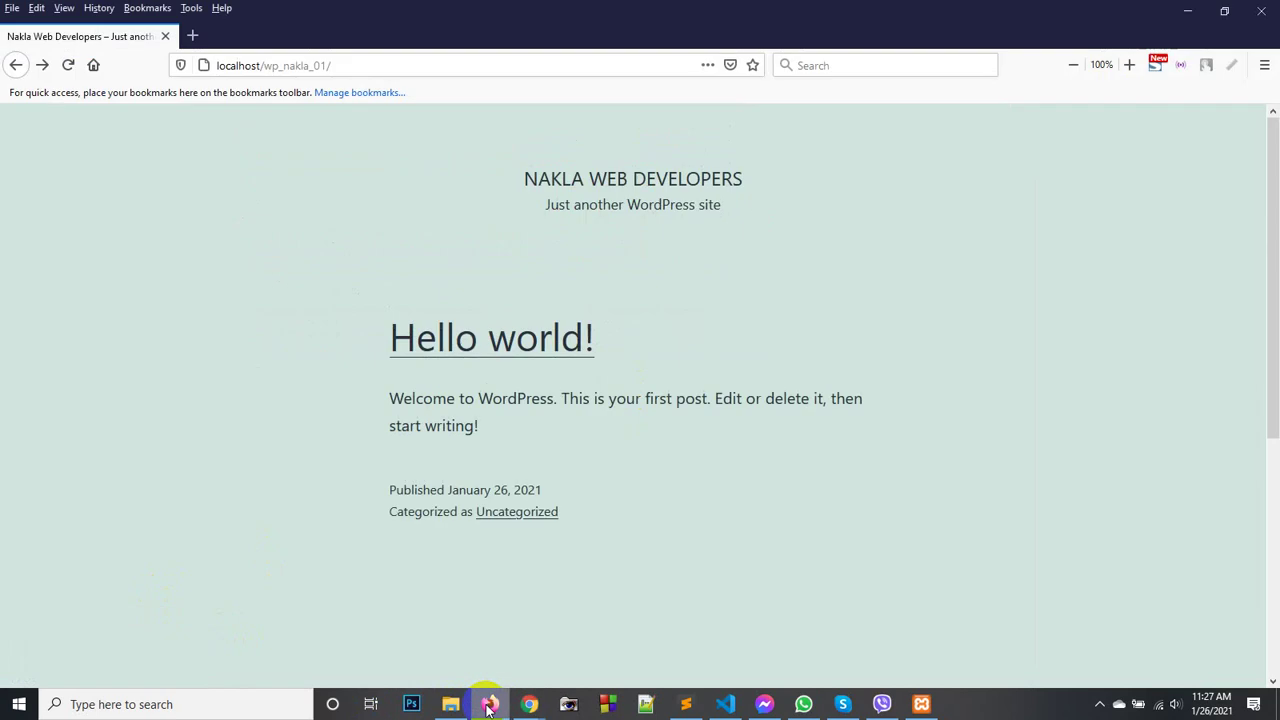
- Reload the front page and confirm 'My Second Post Title' appears above Hello world!
{"action": "right_click", "coordinate": [189, 255]}
{"action": "left_click", "coordinate": [349, 268]}
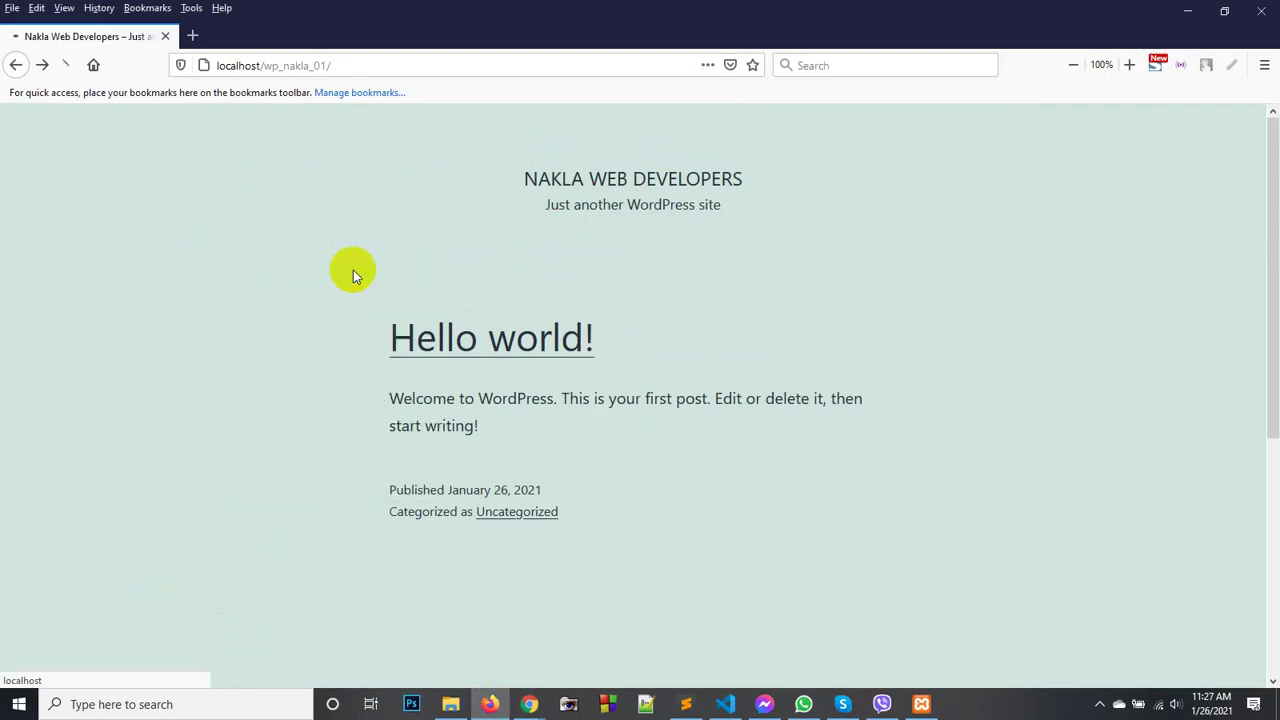
{"action": "scroll", "coordinate": [429, 337], "scroll_direction": "down", "scroll_amount": 3}
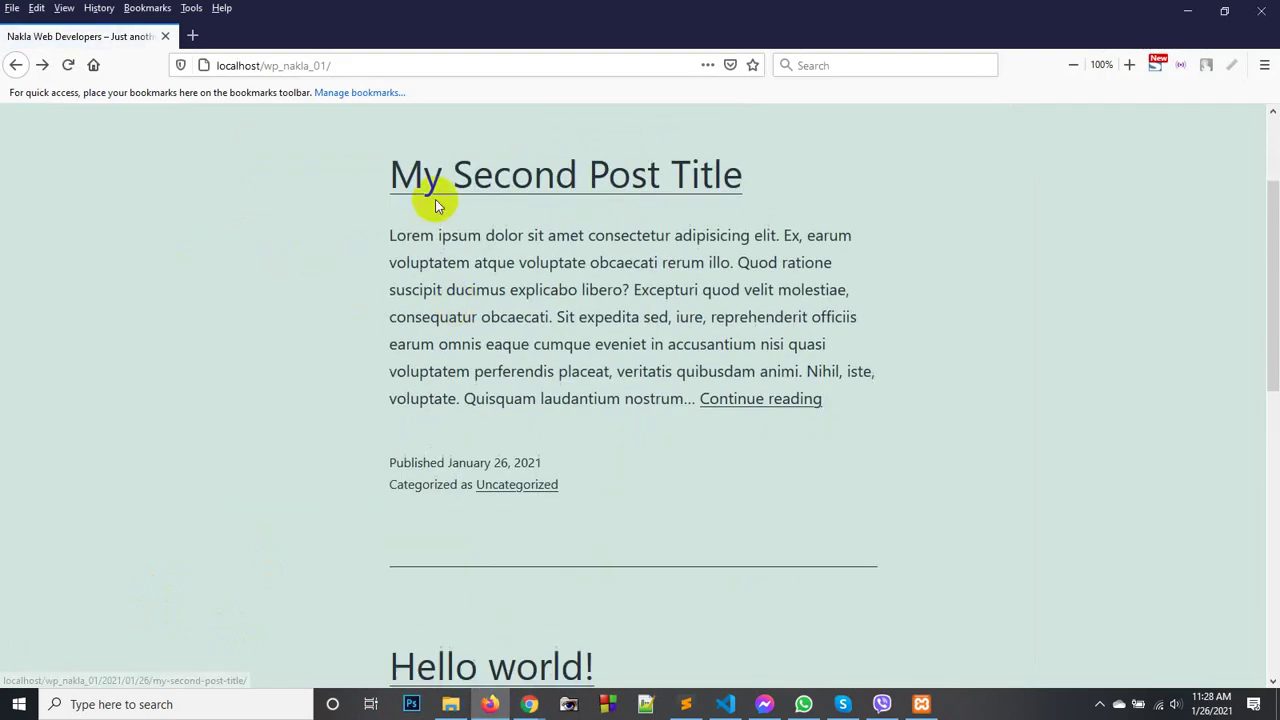
{"action": "scroll", "coordinate": [463, 300], "scroll_direction": "down", "scroll_amount": 3}
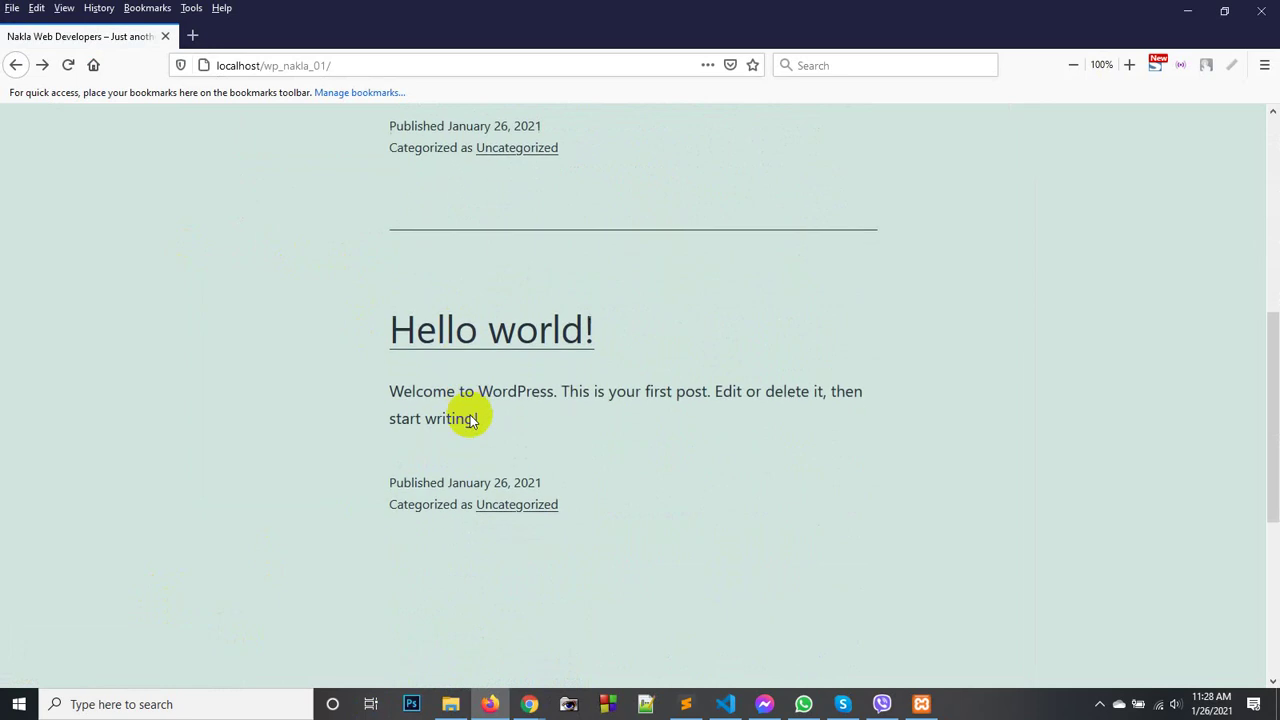
{"action": "scroll", "coordinate": [466, 414], "scroll_direction": "up", "scroll_amount": 3}
{"action": "scroll", "coordinate": [471, 415], "scroll_direction": "up", "scroll_amount": 2}
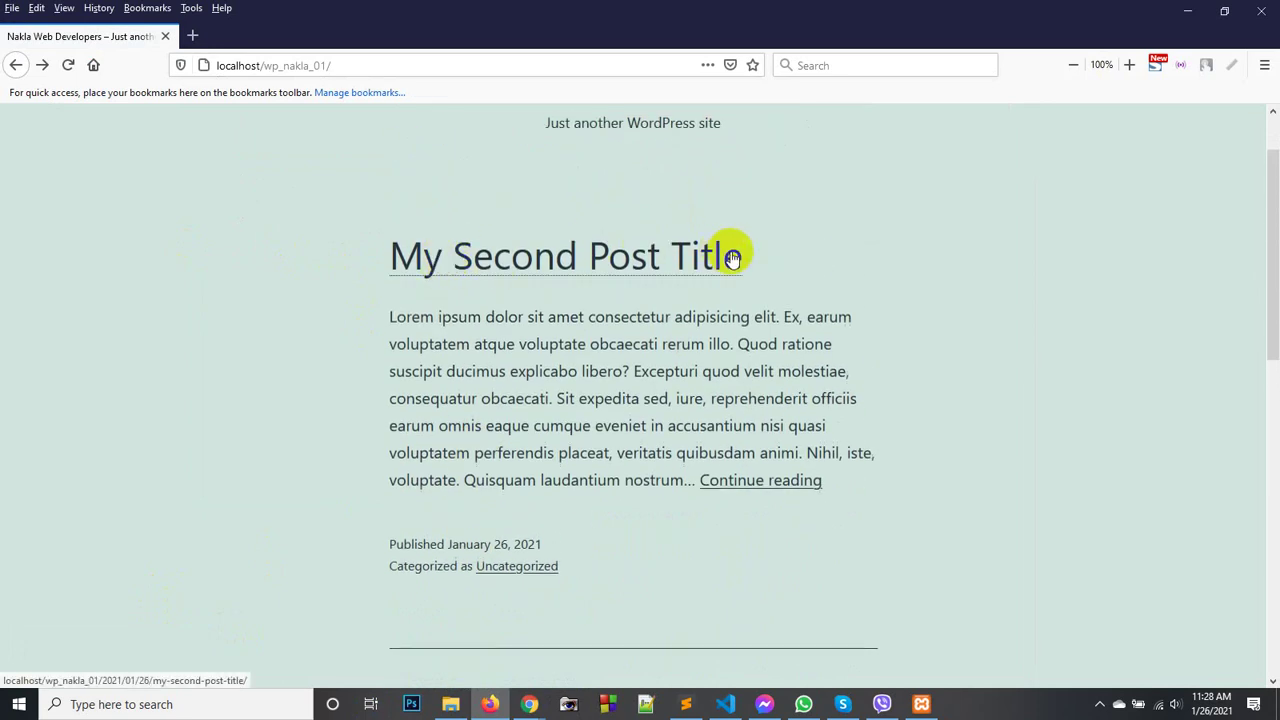
{"action": "scroll", "coordinate": [553, 278], "scroll_direction": "down", "scroll_amount": 4}
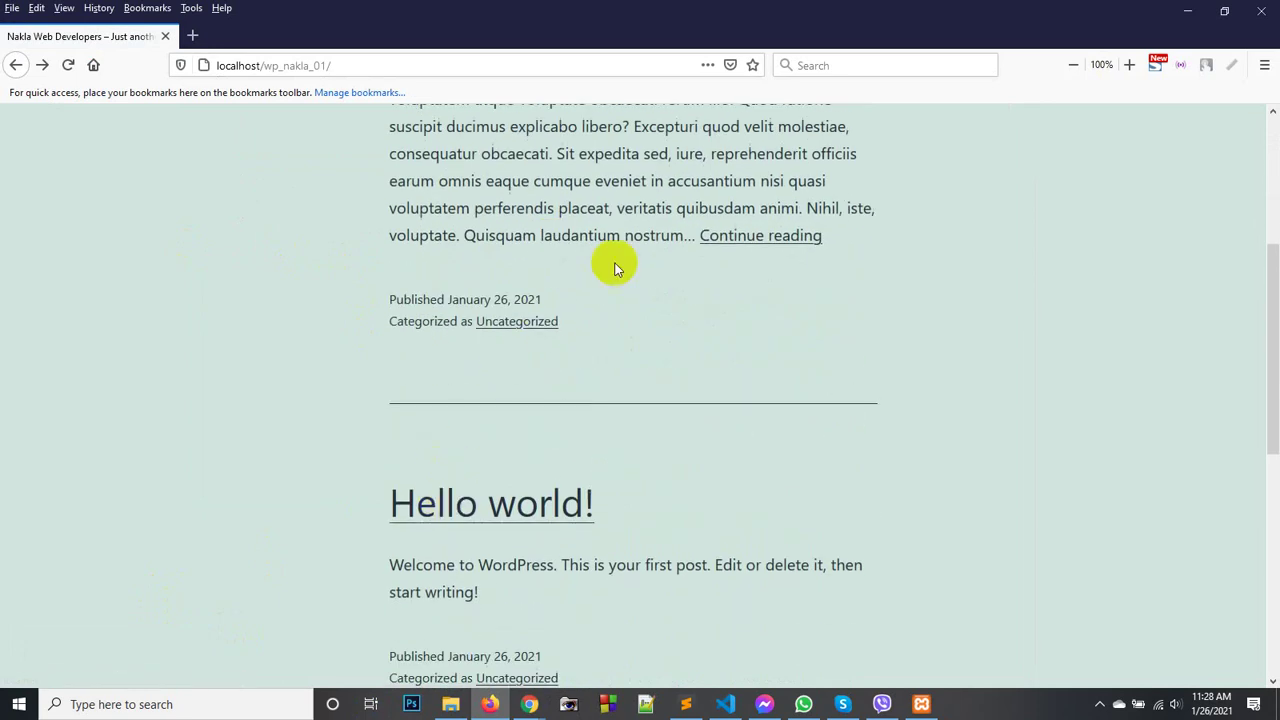
{"action": "scroll", "coordinate": [611, 263], "scroll_direction": "up", "scroll_amount": 3}
{"action": "scroll", "coordinate": [617, 262], "scroll_direction": "up", "scroll_amount": 3}
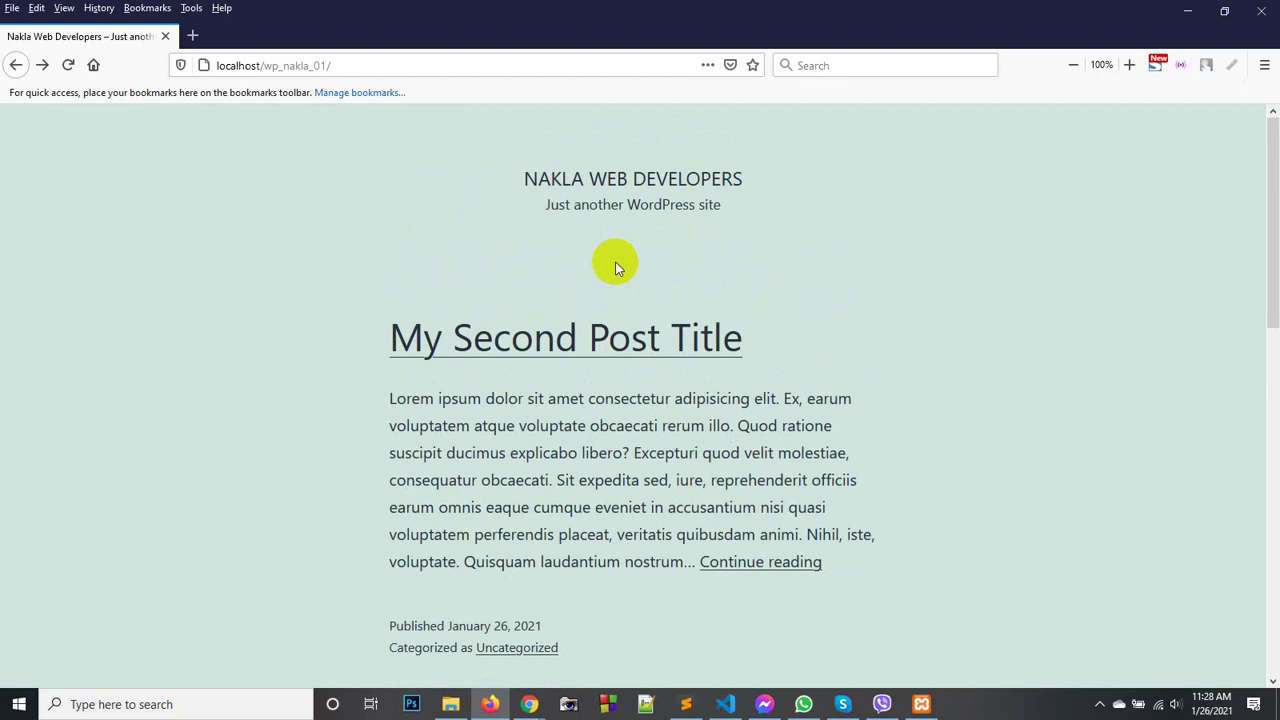